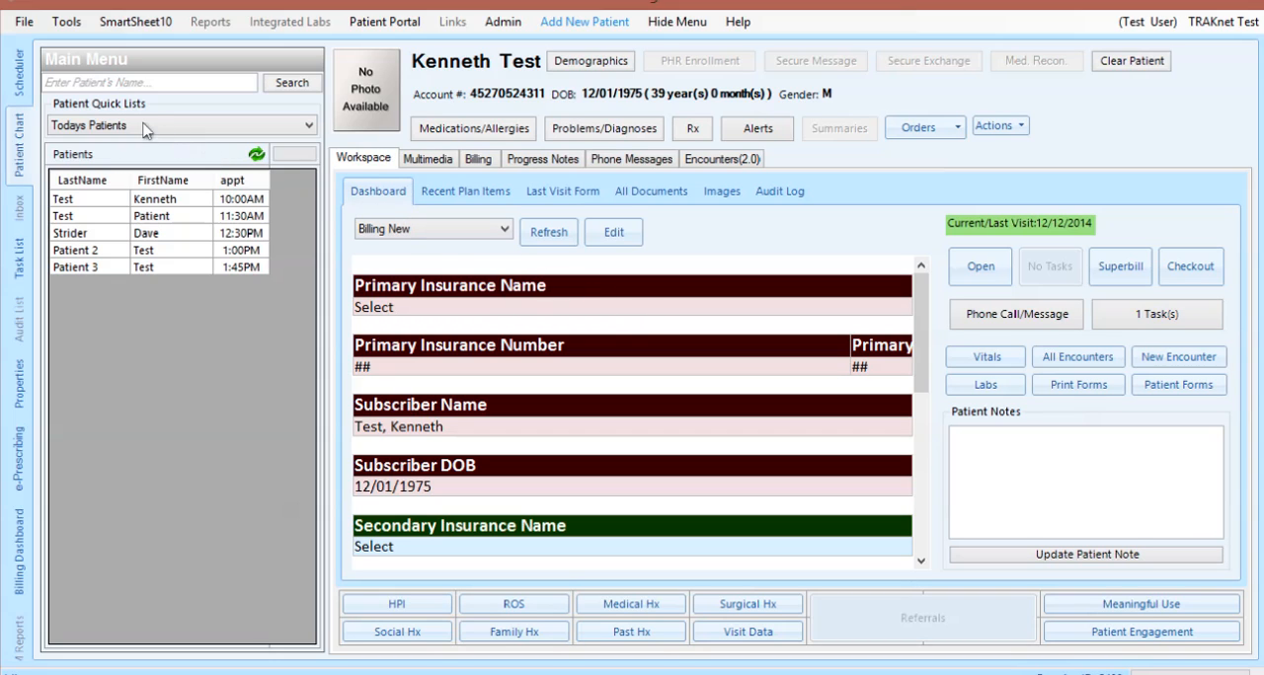
# Open the scheduler settings and review the choices for Booking, Default Appointment Reason and Use Default Facility
pyautogui.click(20, 85)
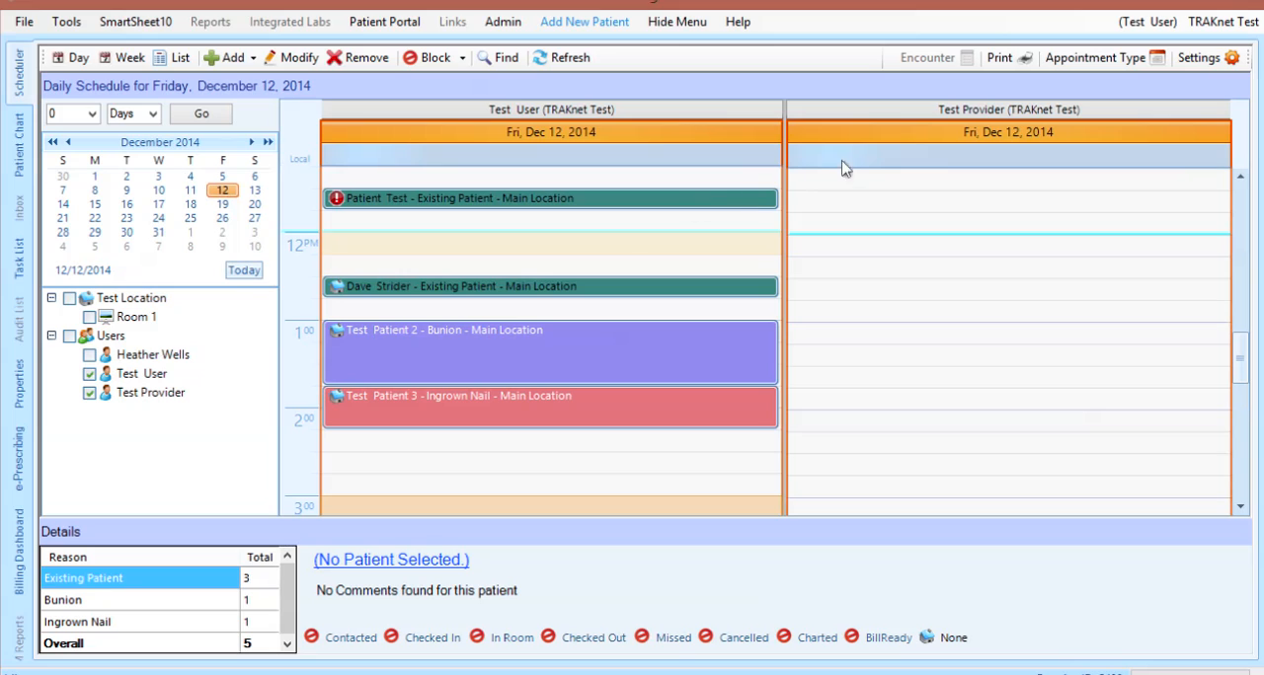
pyautogui.click(971, 136)
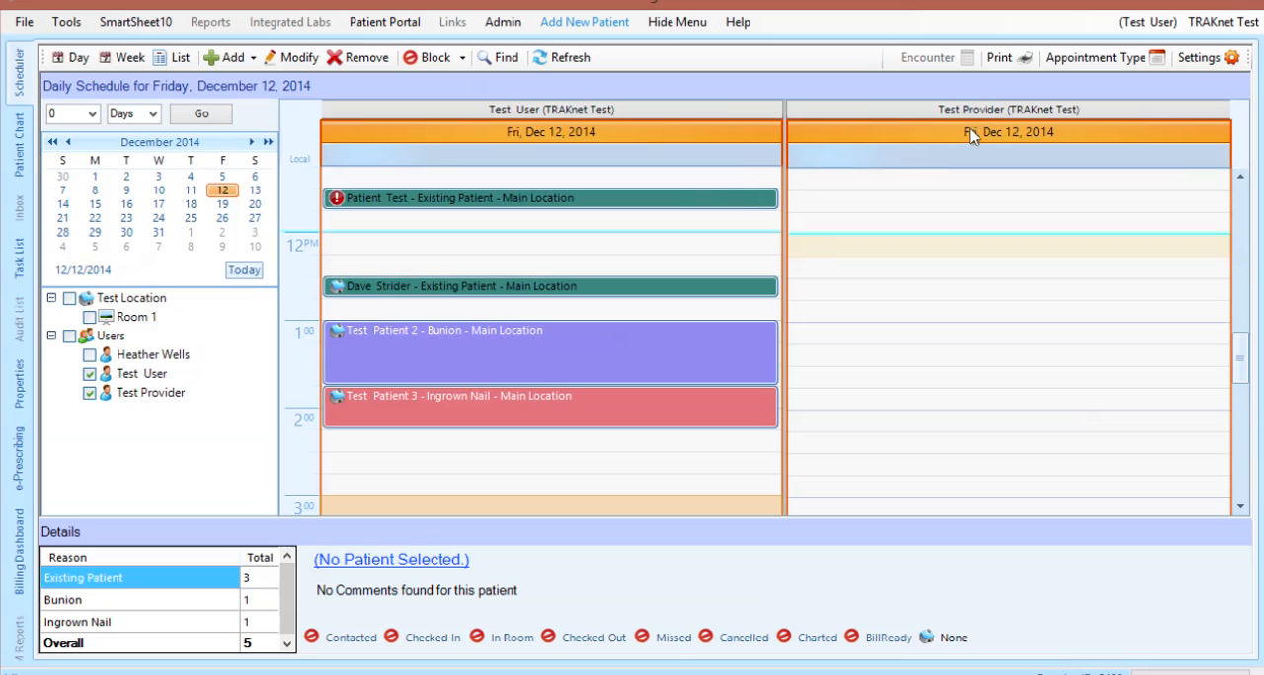
pyautogui.click(1234, 61)
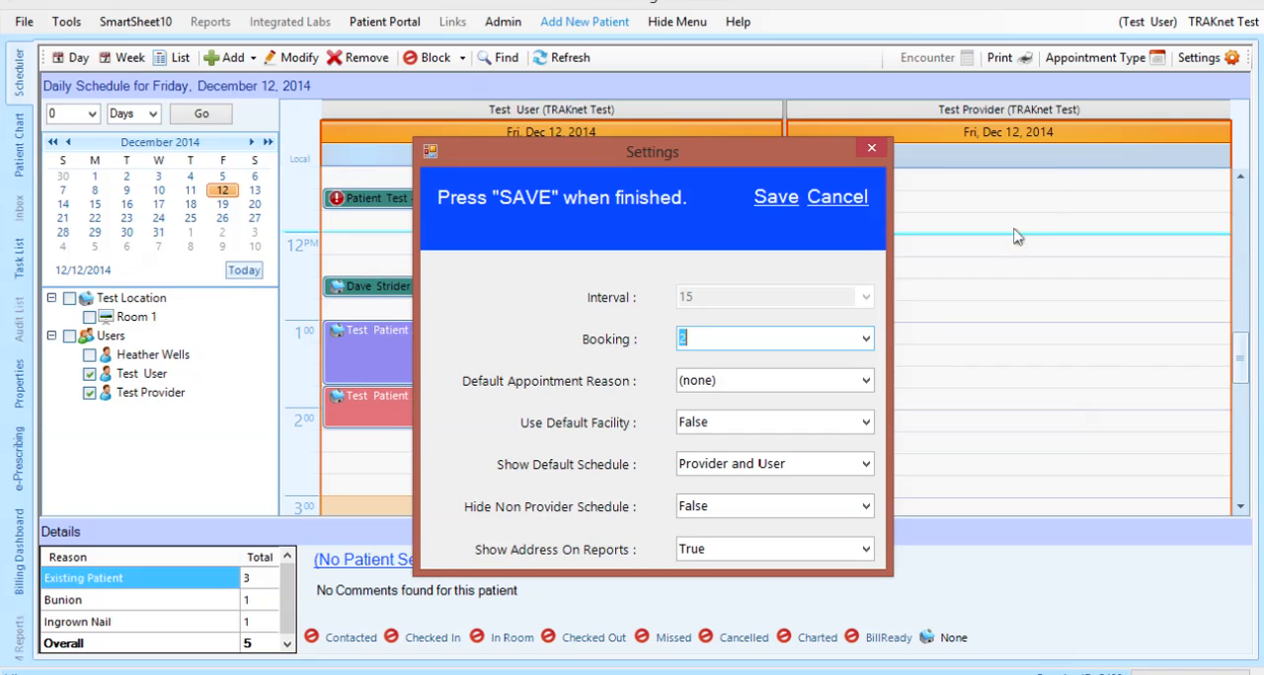
pyautogui.click(866, 339)
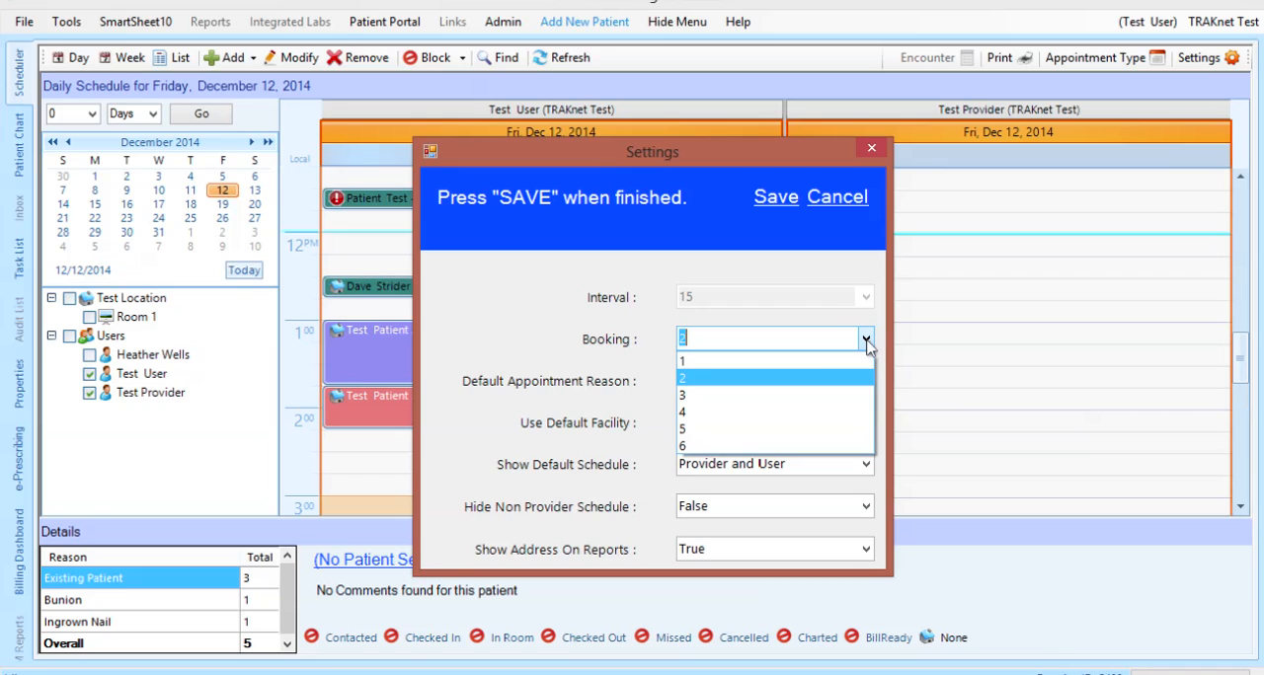
pyautogui.click(866, 340)
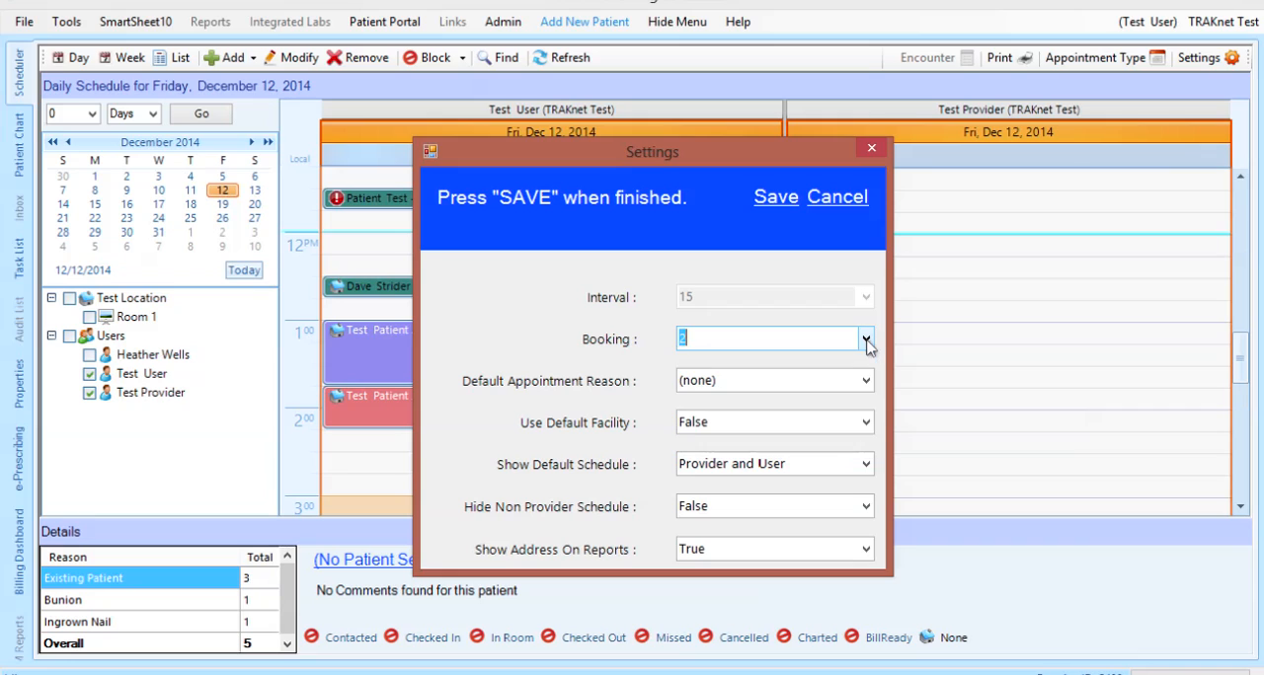
pyautogui.click(866, 381)
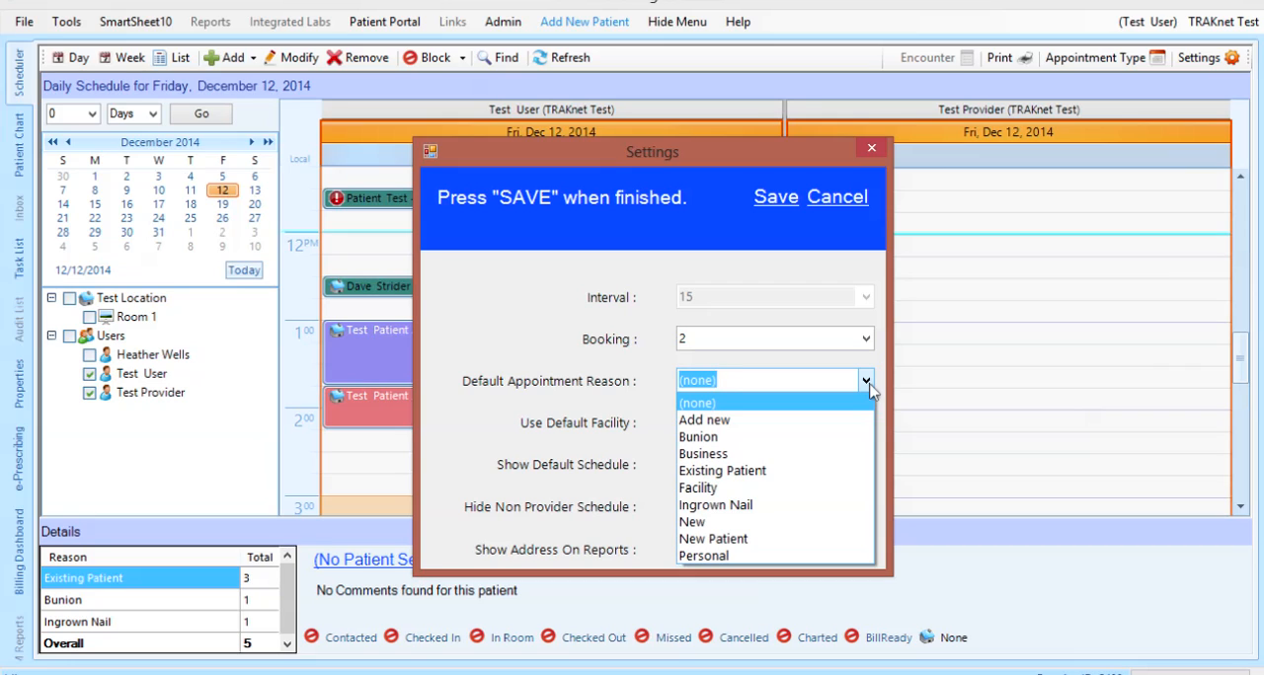
pyautogui.click(866, 381)
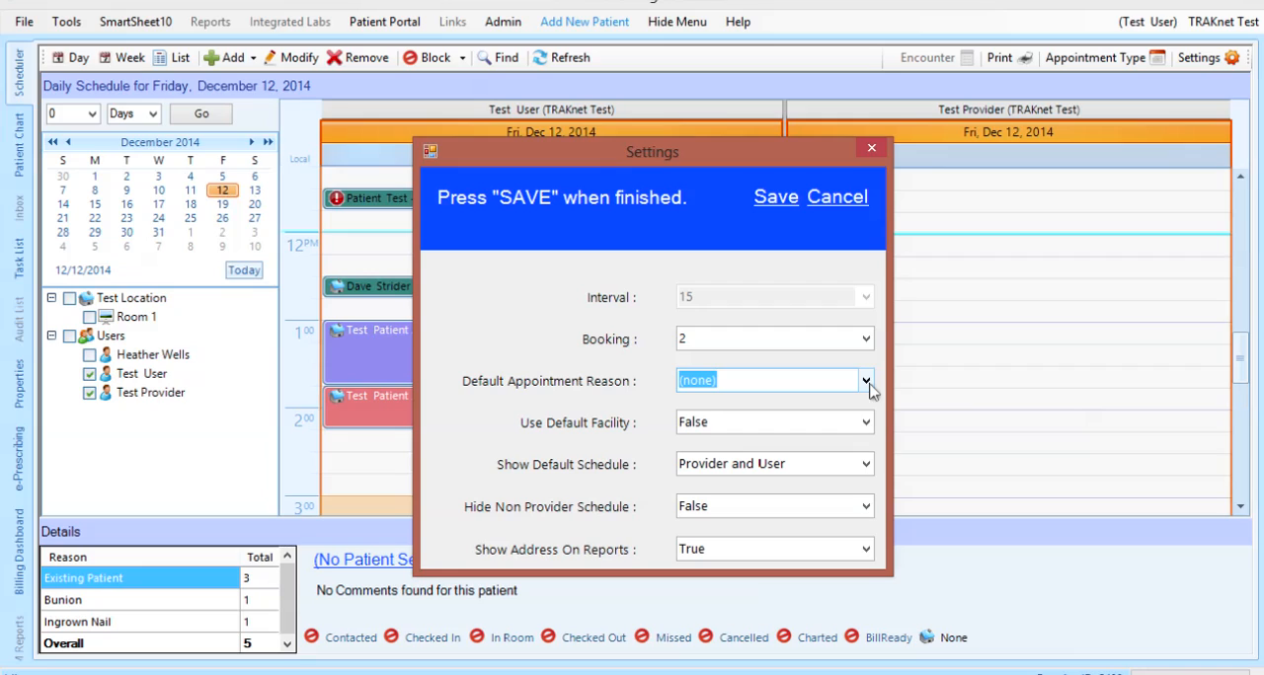
pyautogui.click(866, 422)
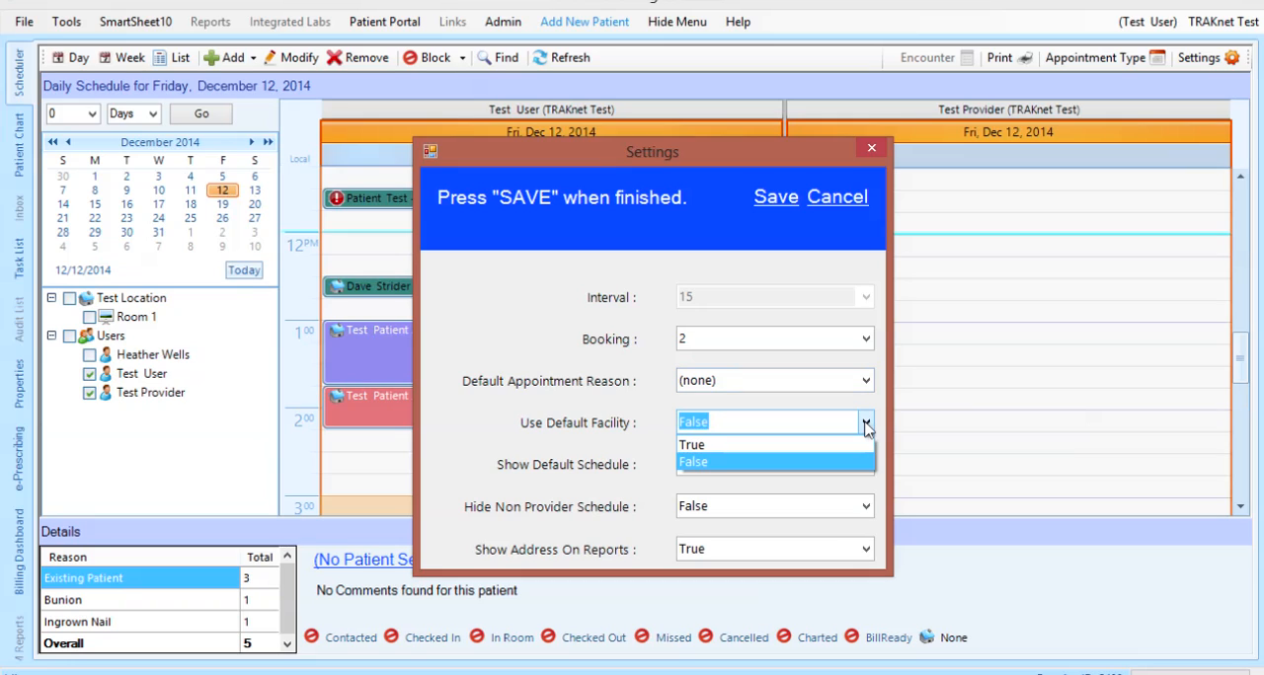
pyautogui.click(866, 423)
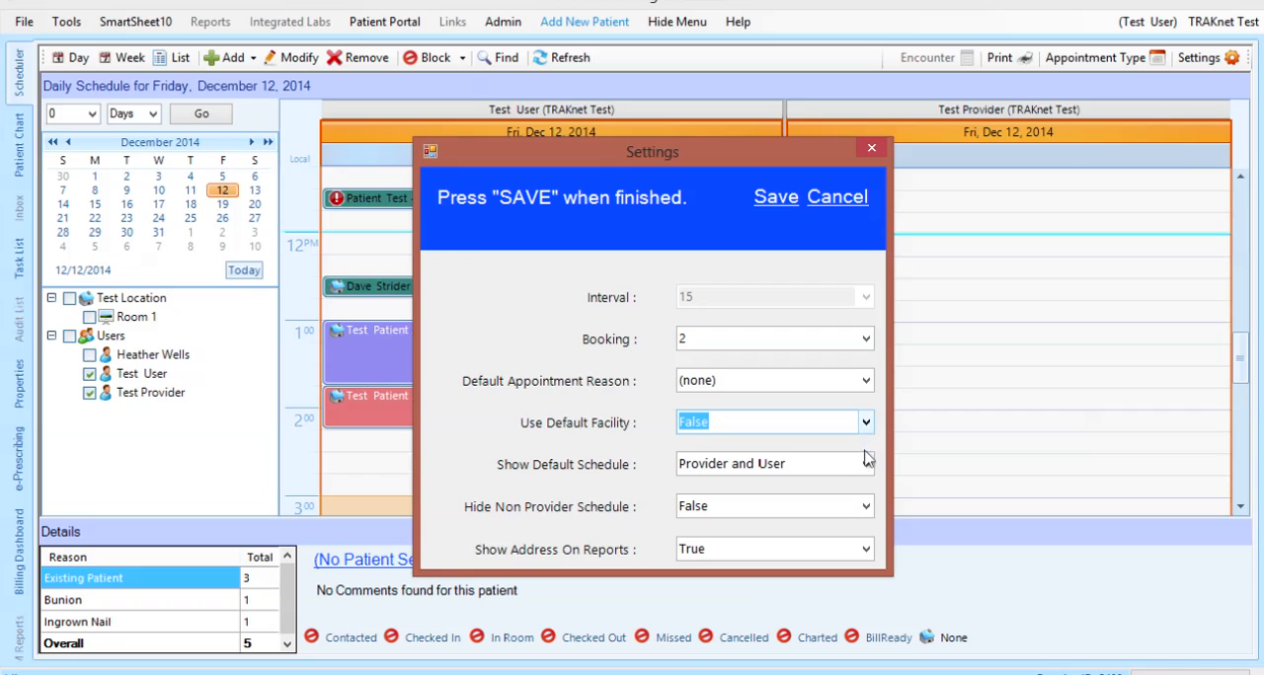
# Review the choices for Show Default Schedule, Hide Non Provider Schedule and Show Address On Reports, and save the settings
pyautogui.click(865, 464)
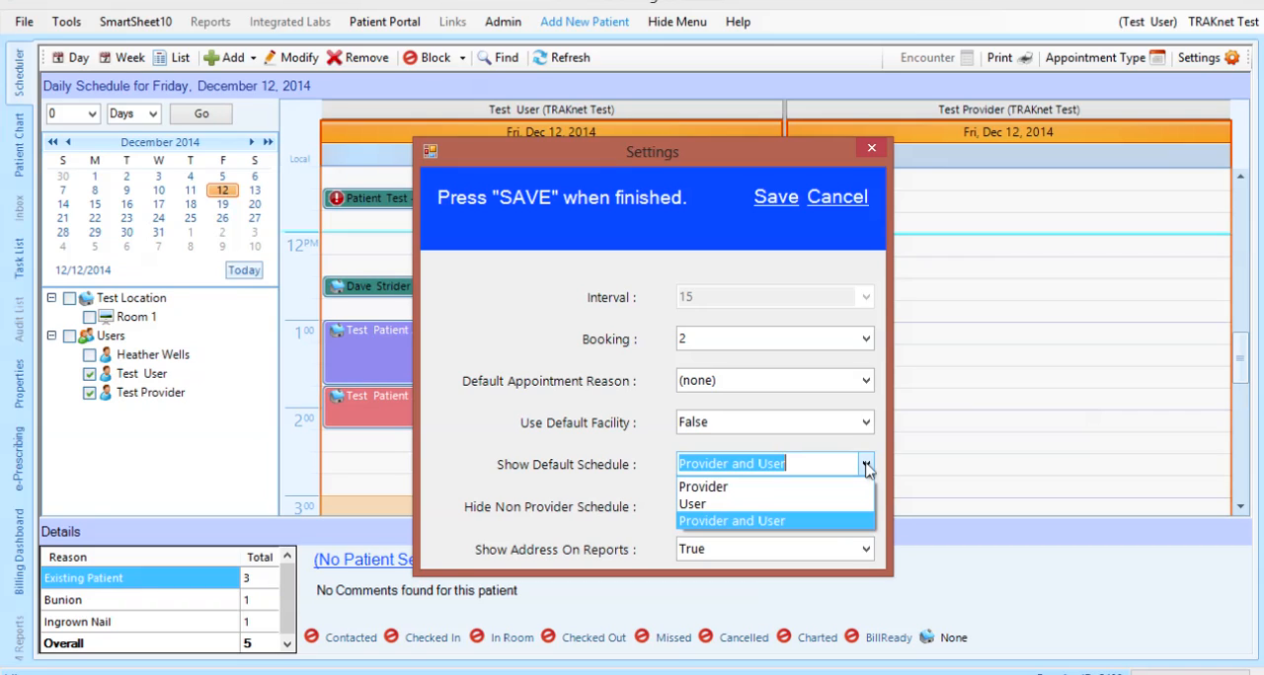
pyautogui.click(867, 470)
pyautogui.click(866, 504)
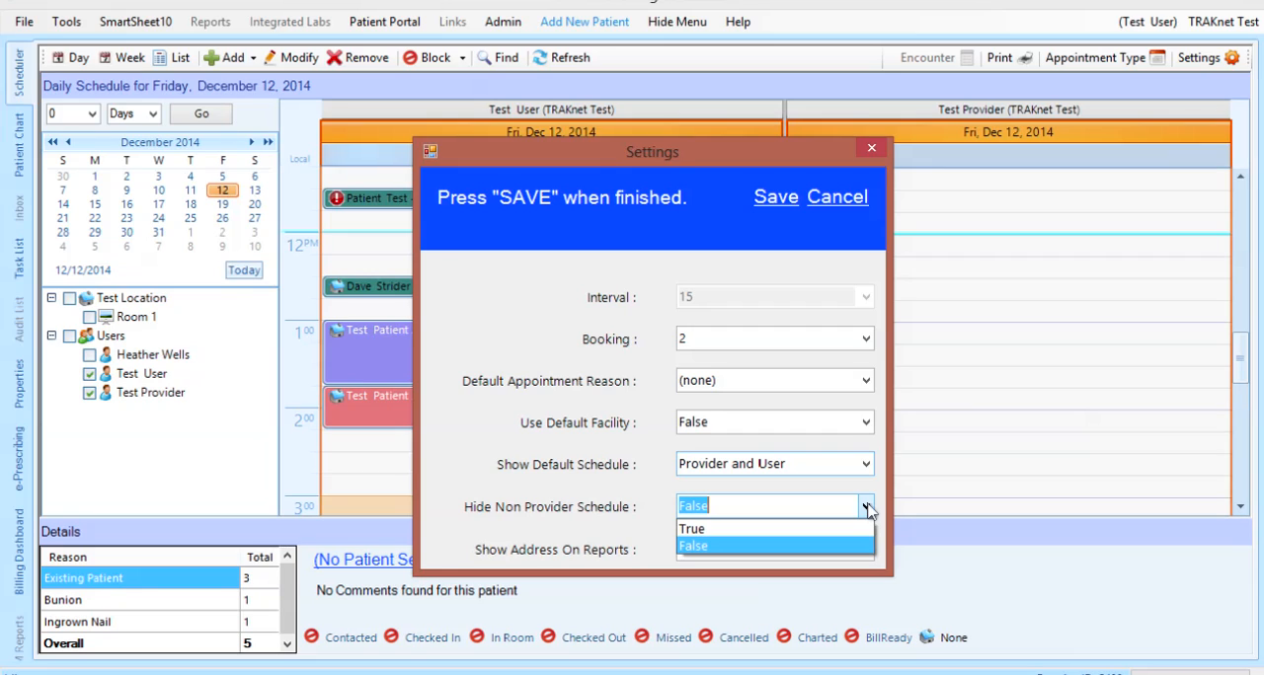
pyautogui.click(868, 509)
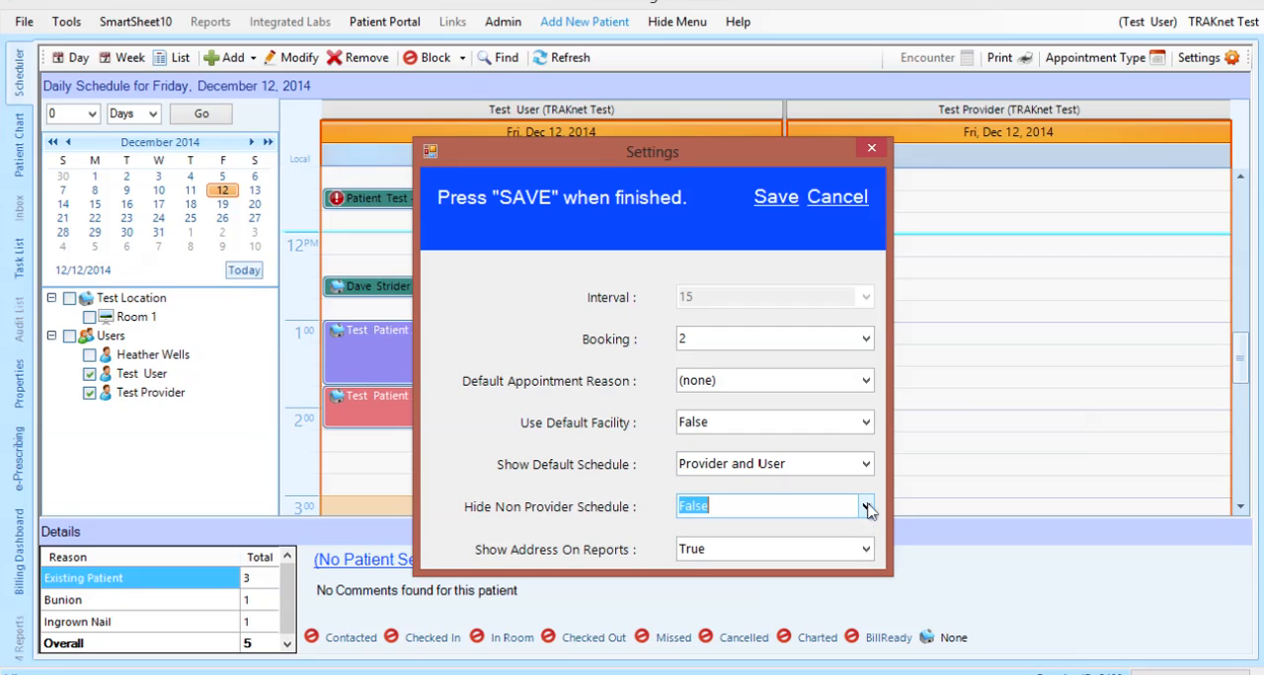
pyautogui.click(866, 551)
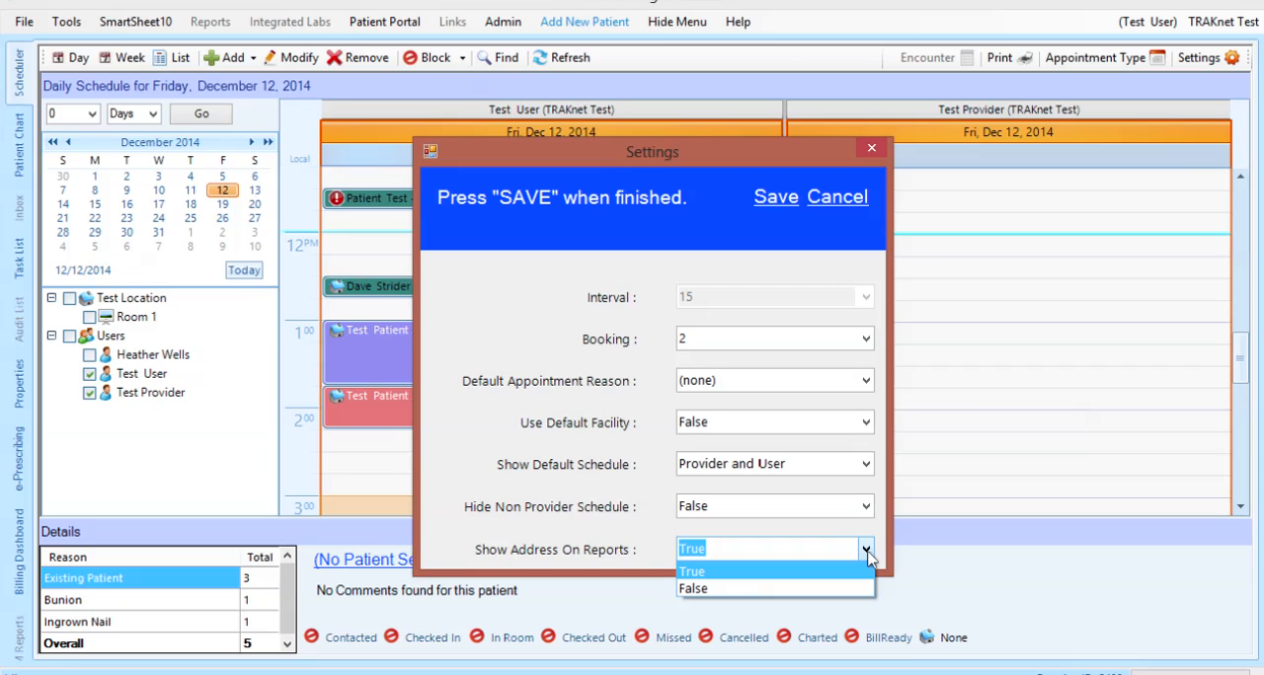
pyautogui.click(865, 551)
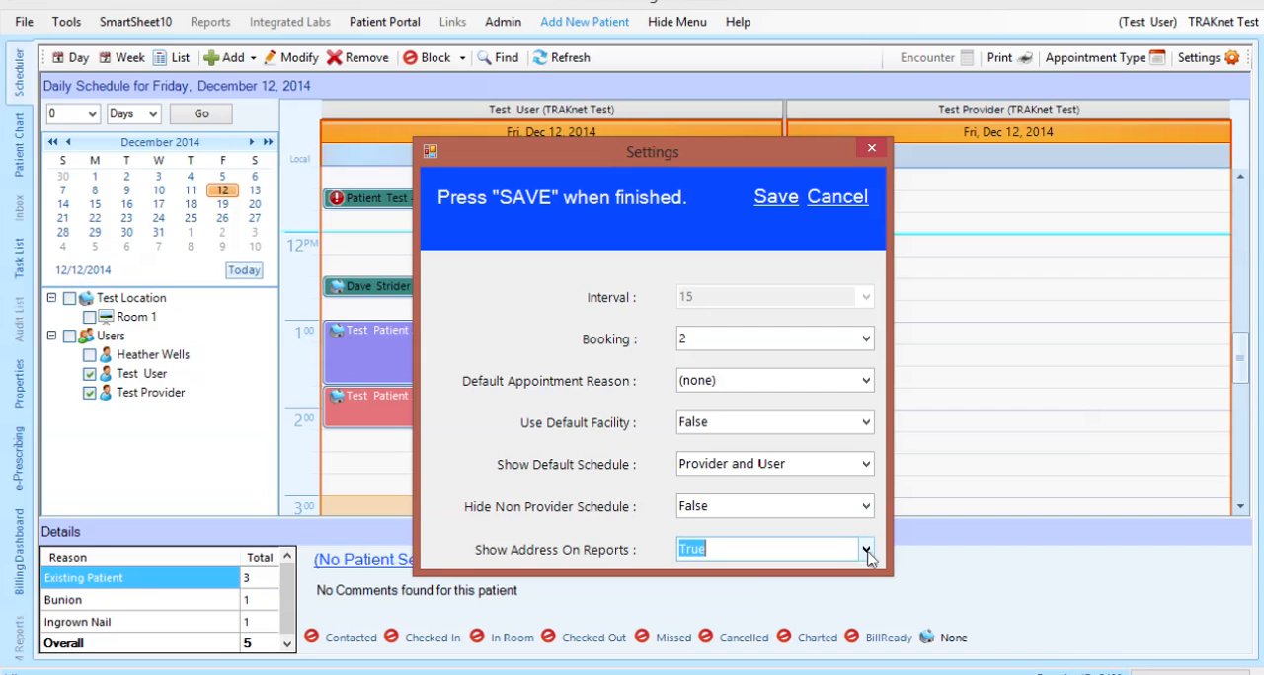
pyautogui.click(780, 206)
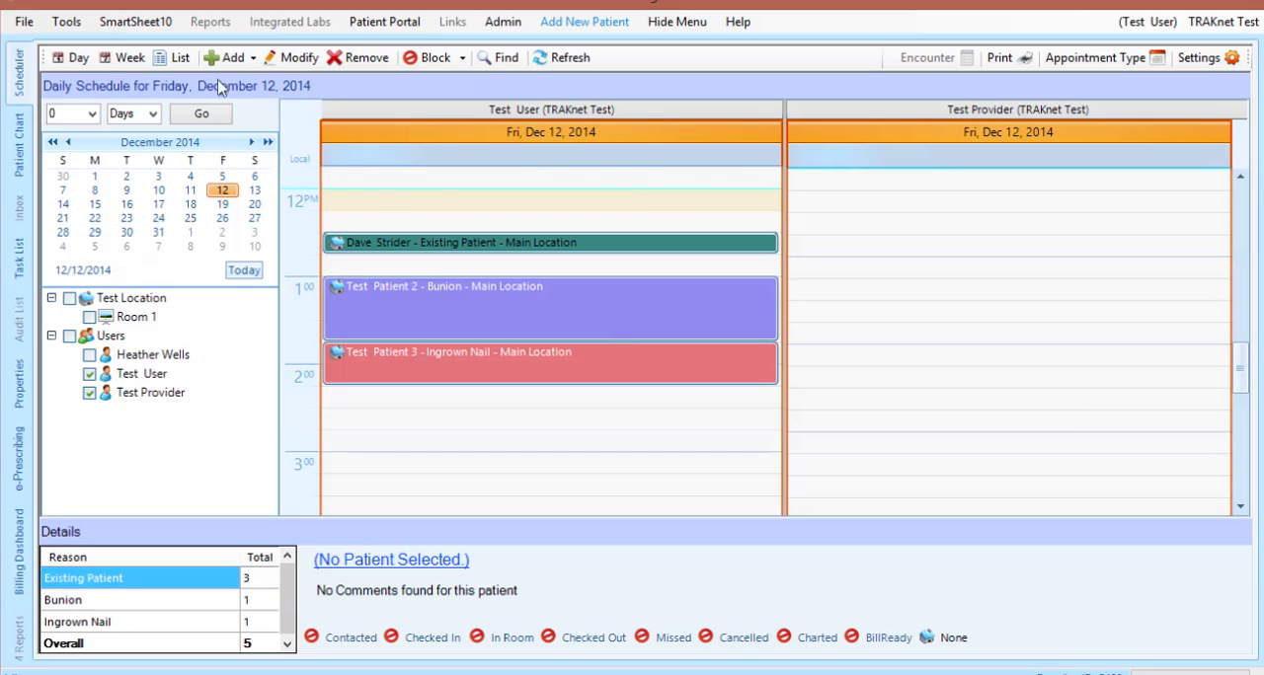
# View the schedule by week, and as a list filtered to Test Provider
pyautogui.click(124, 59)
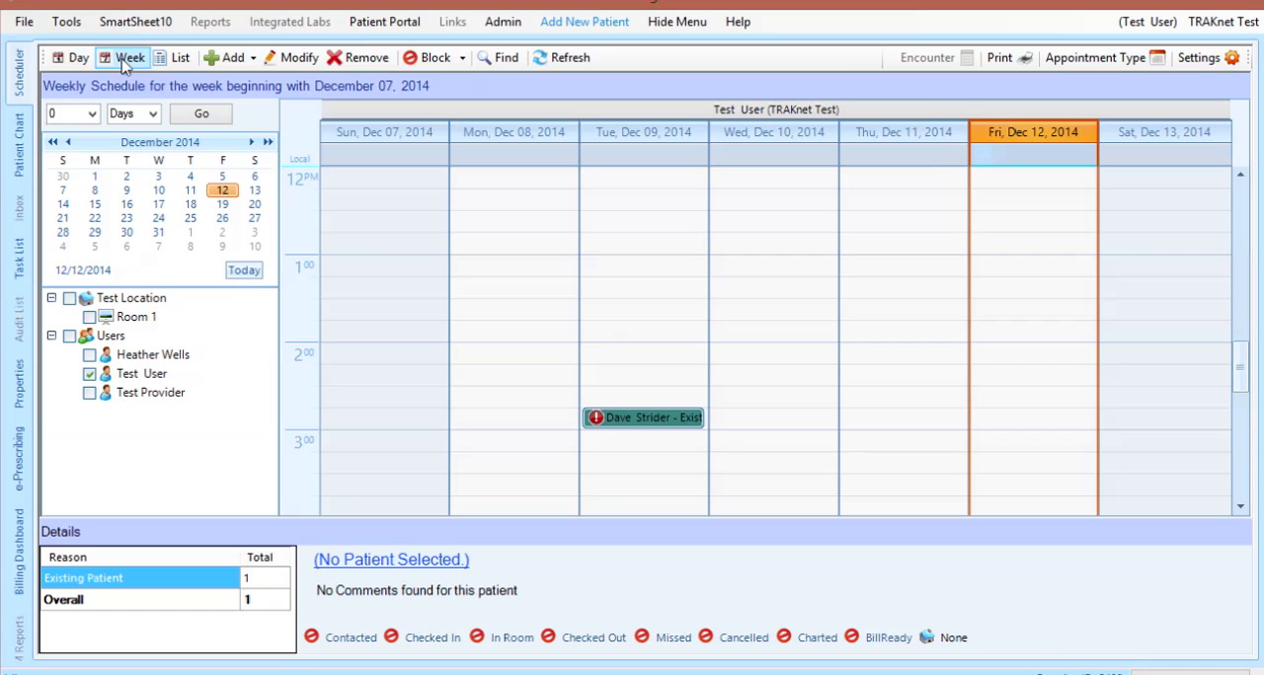
pyautogui.click(173, 59)
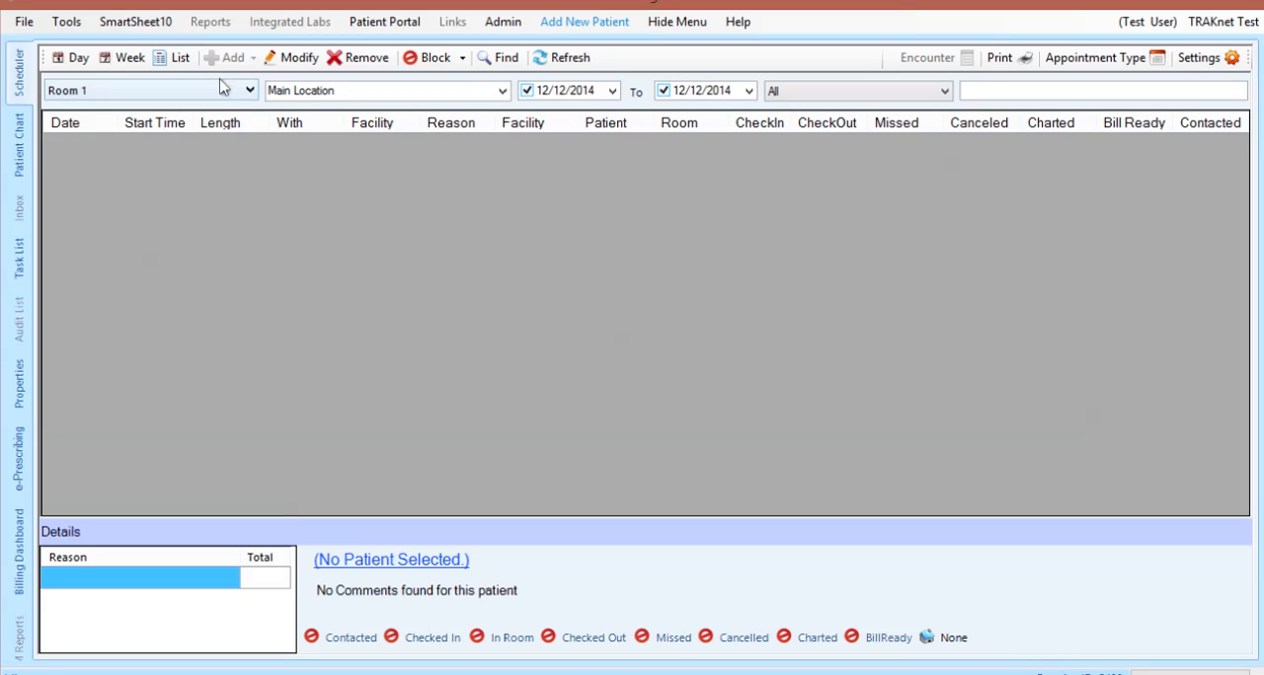
pyautogui.click(252, 92)
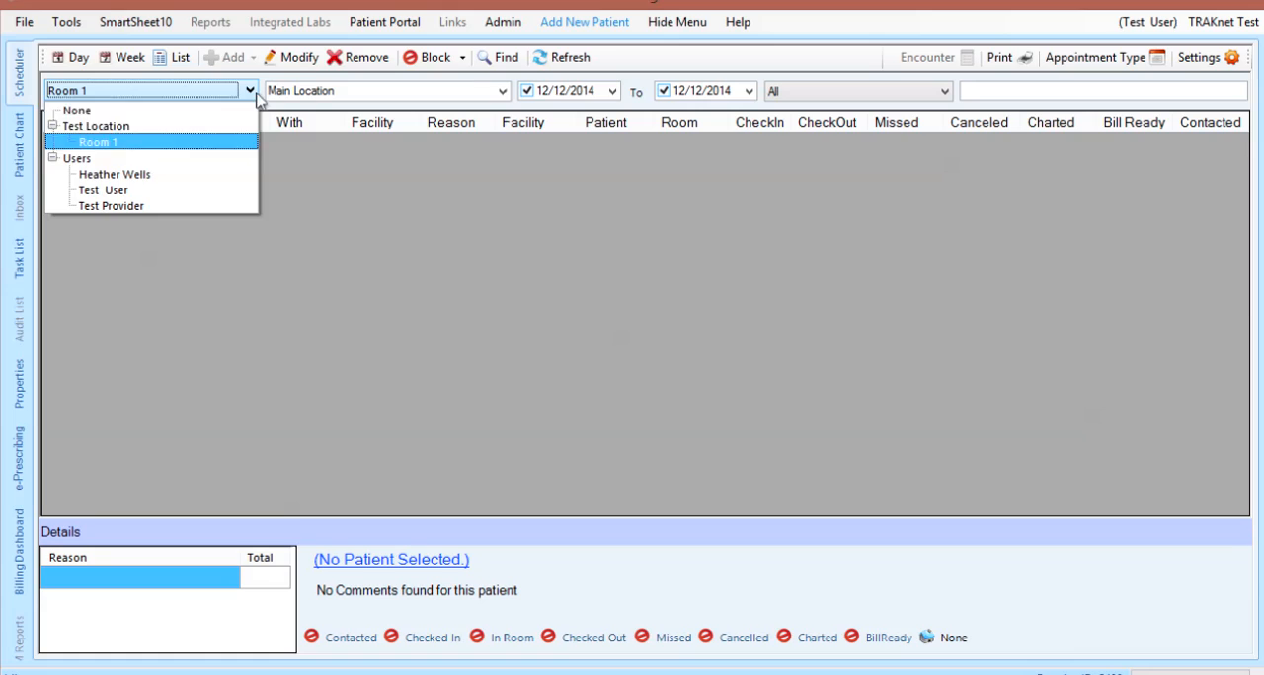
pyautogui.click(204, 207)
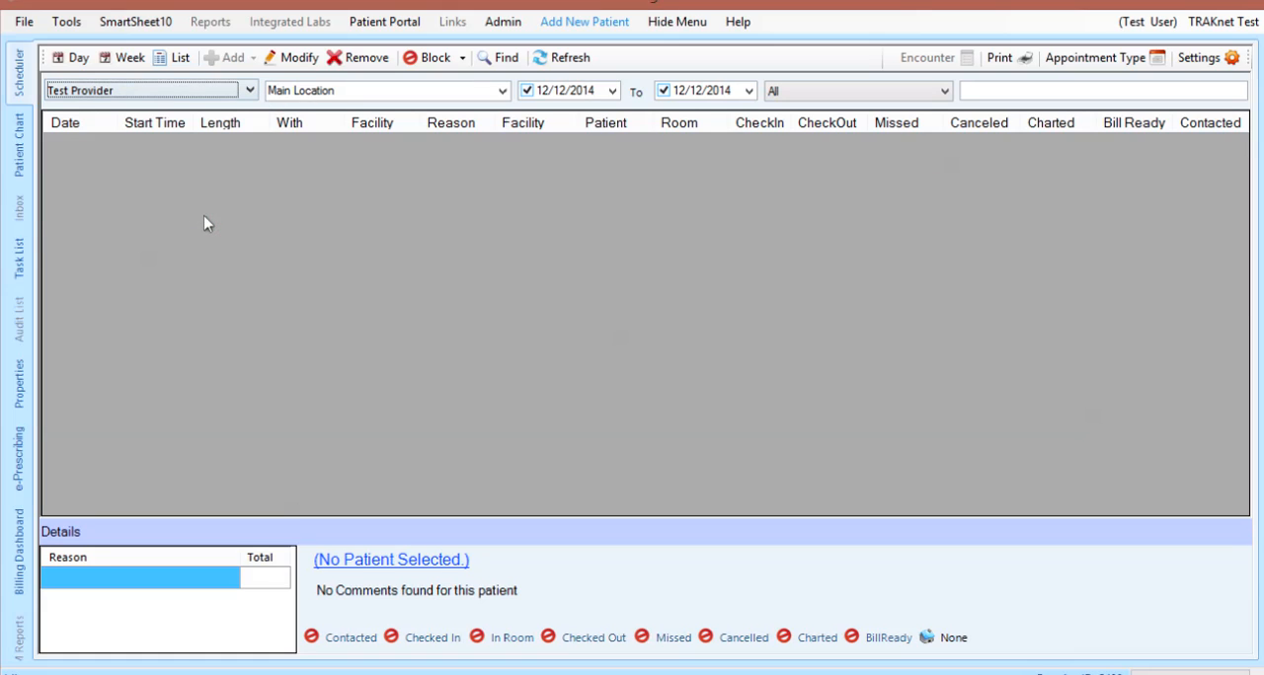
# Return to the daily schedule and view December 11, December 10 and December 12, 2014
pyautogui.click(72, 58)
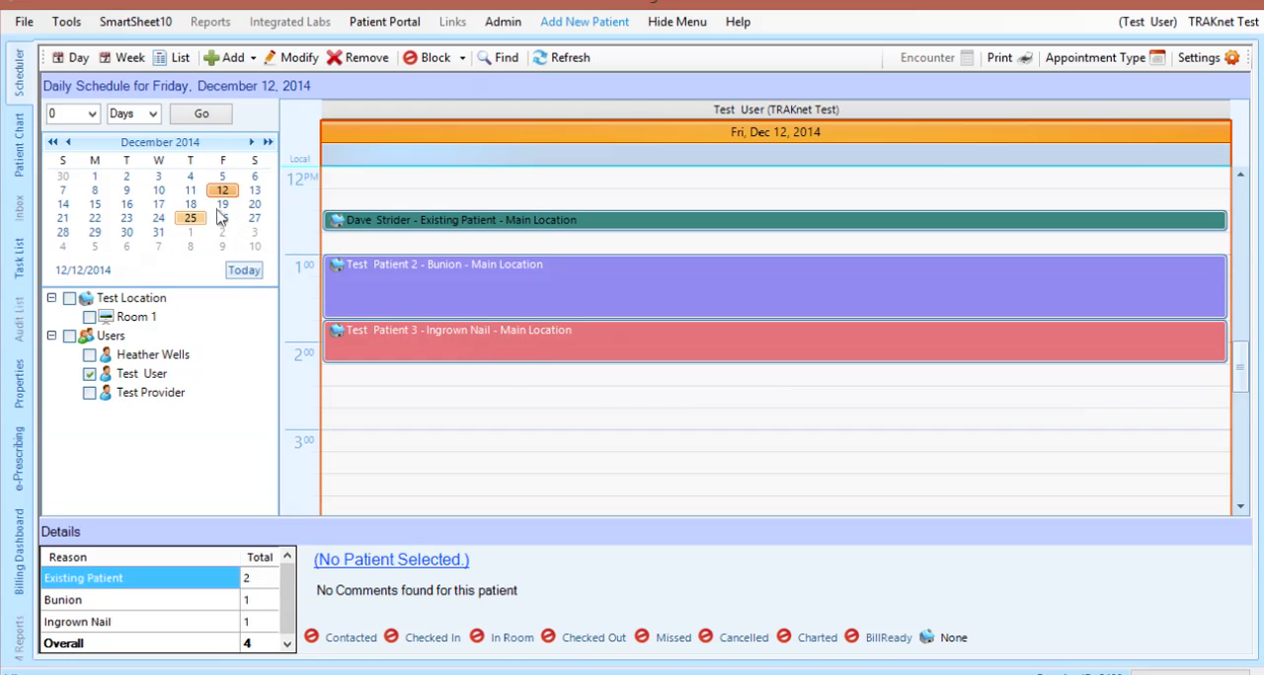
pyautogui.click(191, 192)
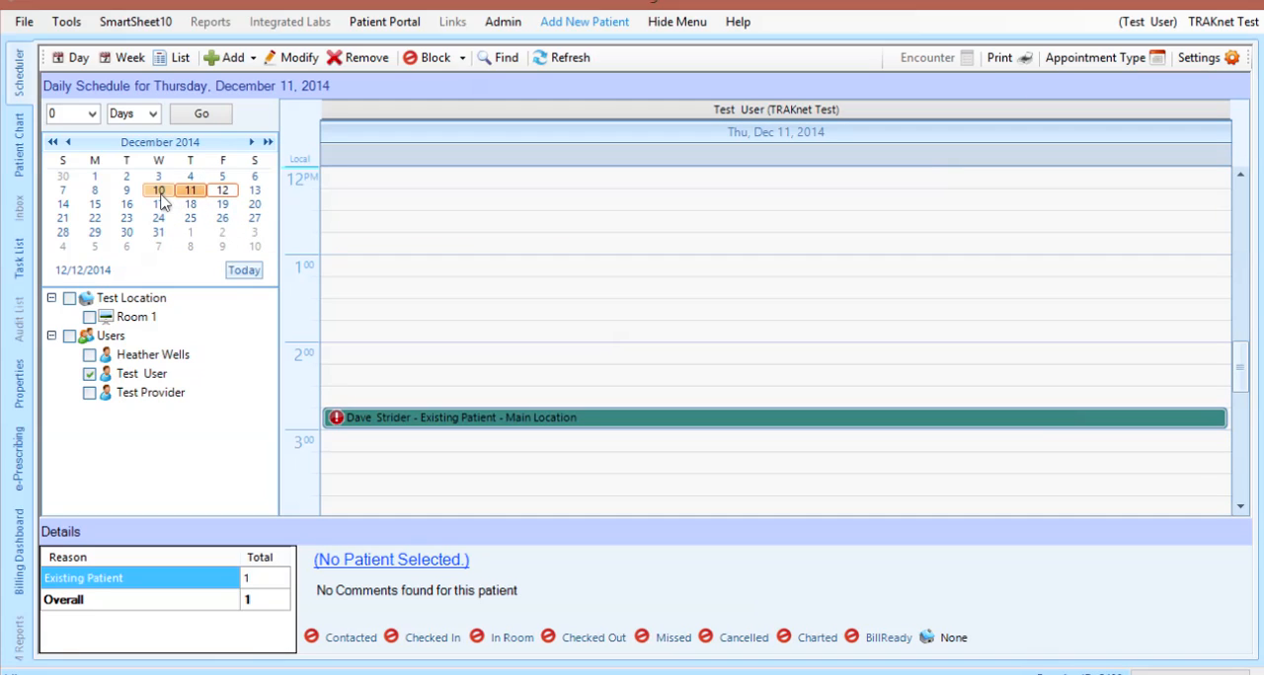
pyautogui.click(159, 193)
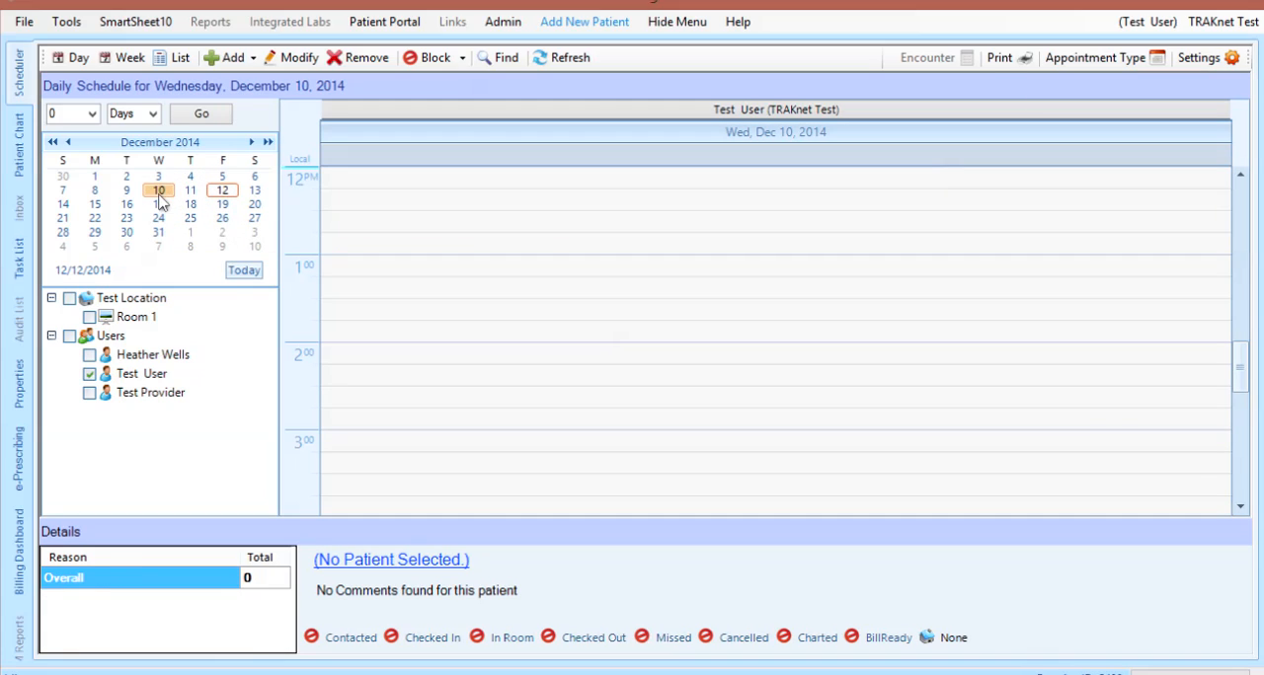
pyautogui.click(224, 193)
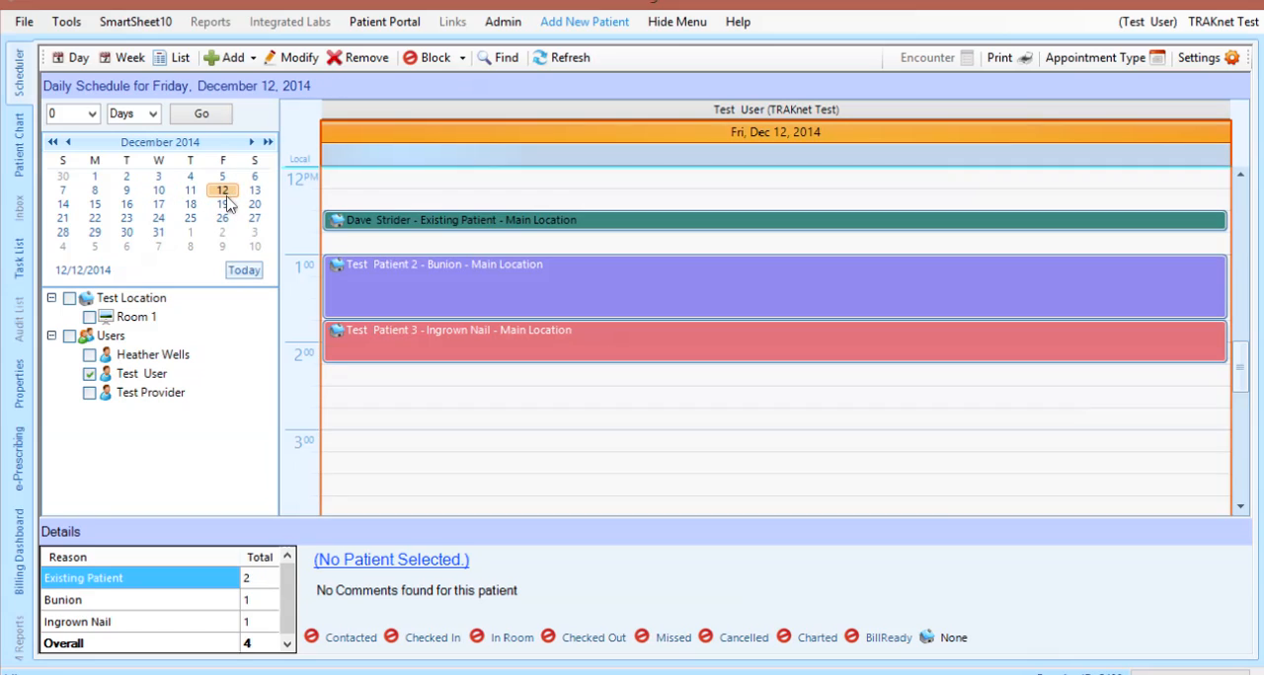
# View the schedule for March 13, 2015, browse the calendar to June 2015, and return to today's date
pyautogui.click(253, 143)
pyautogui.click(253, 142)
pyautogui.click(252, 143)
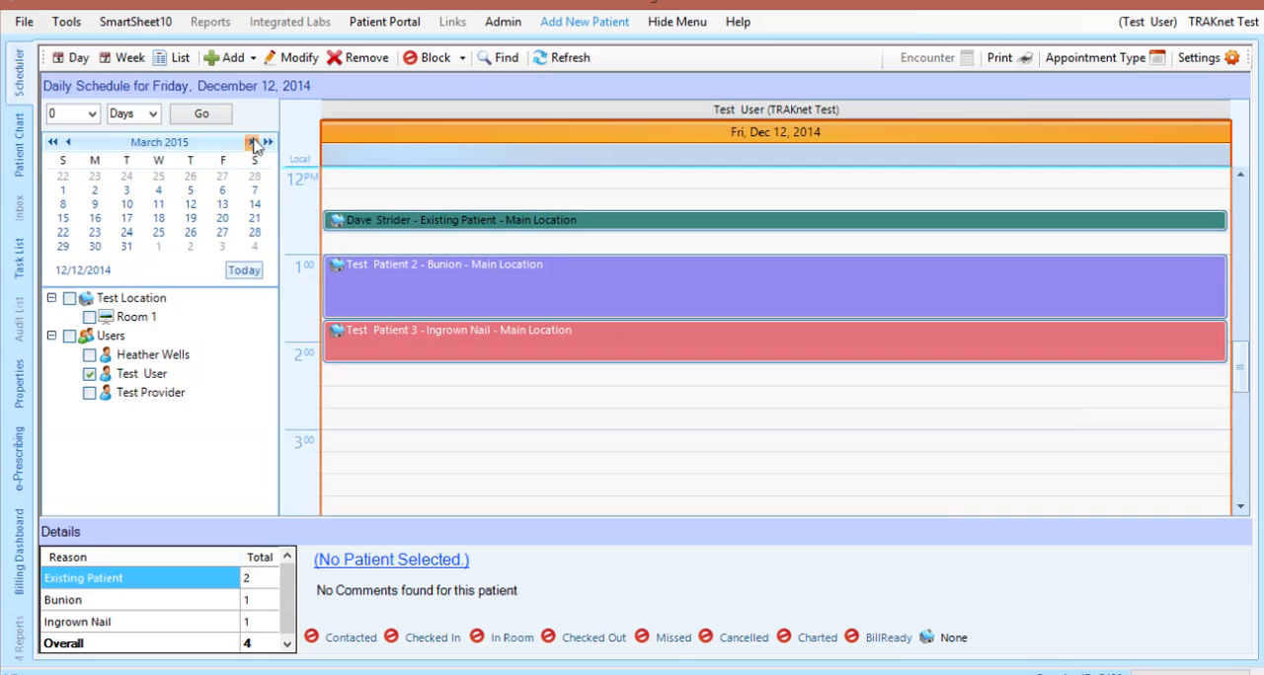
pyautogui.click(223, 206)
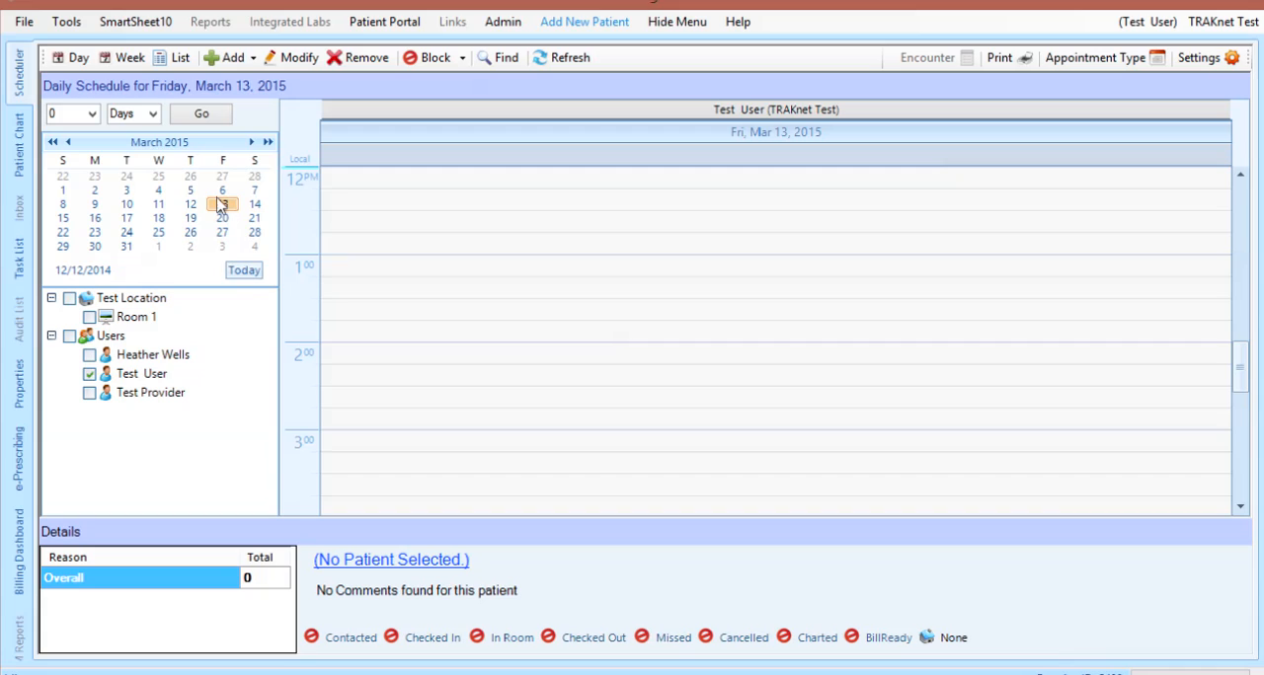
pyautogui.click(163, 143)
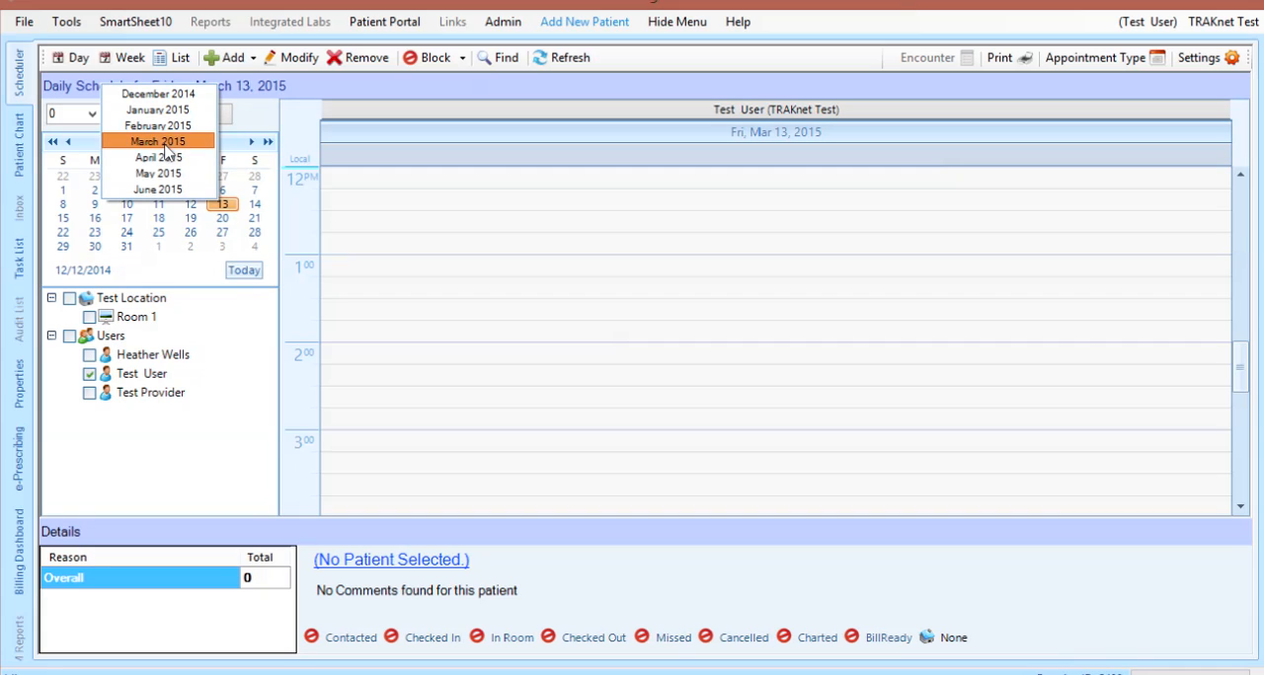
pyautogui.click(170, 190)
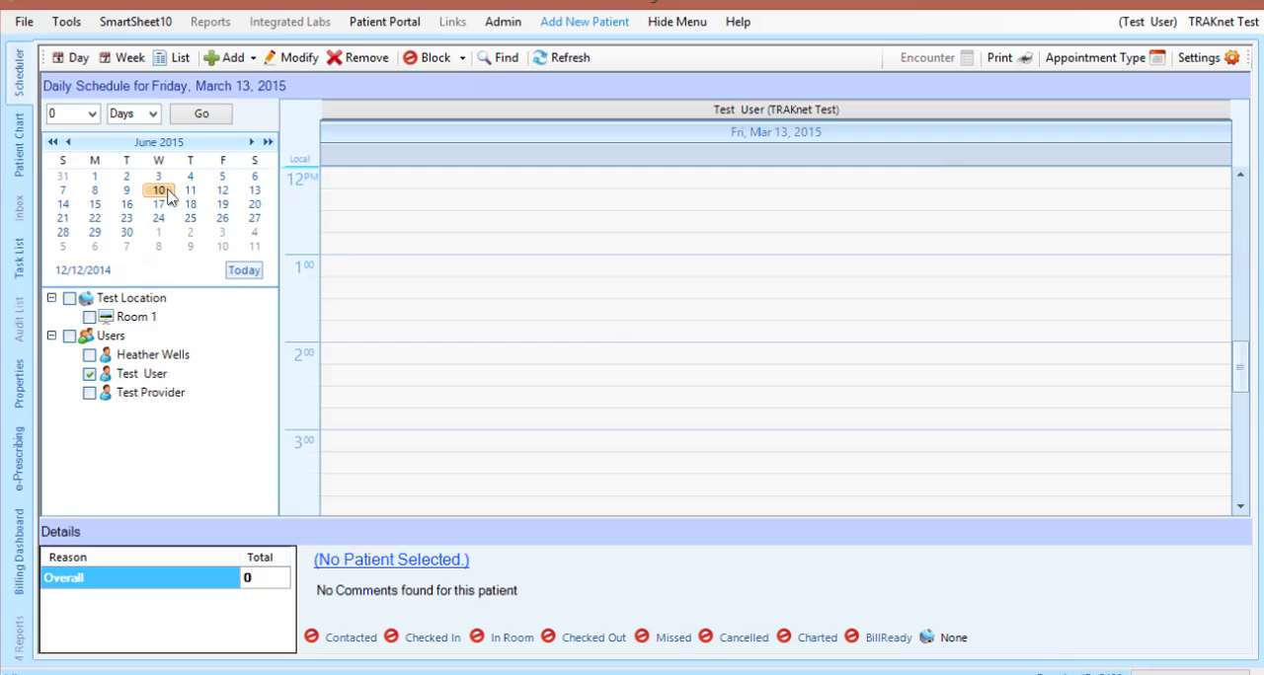
pyautogui.click(246, 272)
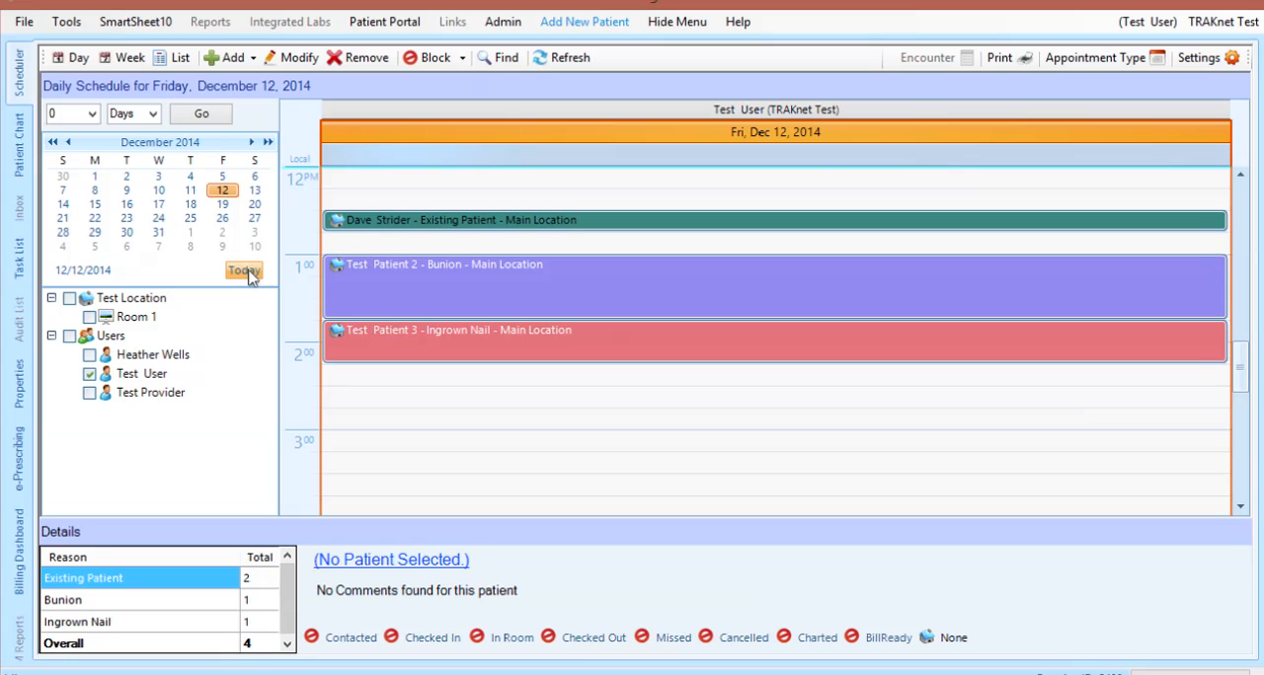
# Review the number and time unit choices for jumping the schedule ahead
pyautogui.click(91, 114)
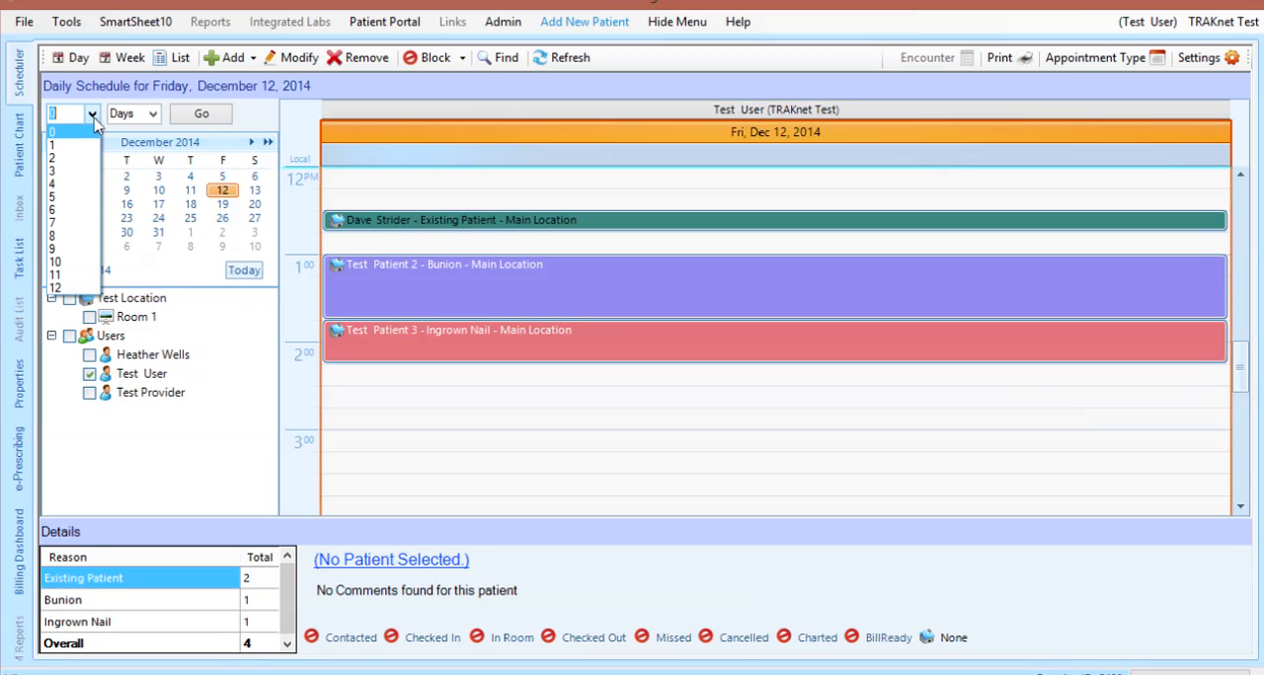
pyautogui.click(94, 117)
pyautogui.click(152, 115)
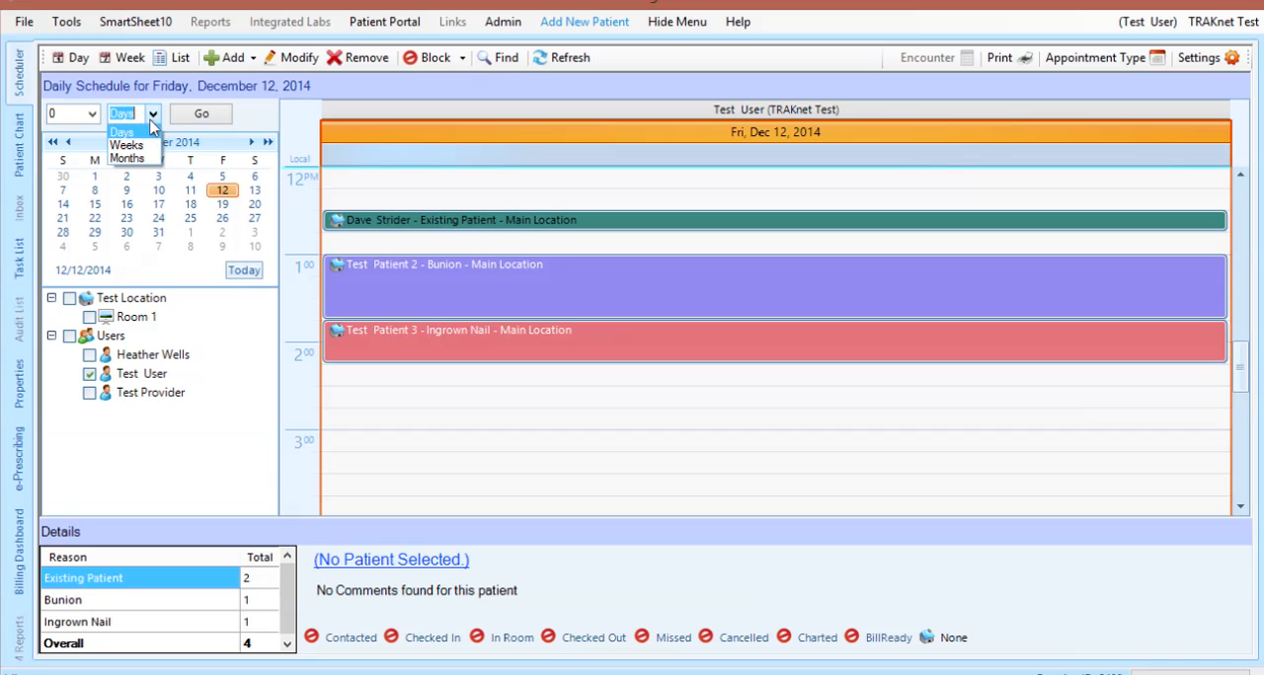
pyautogui.click(152, 115)
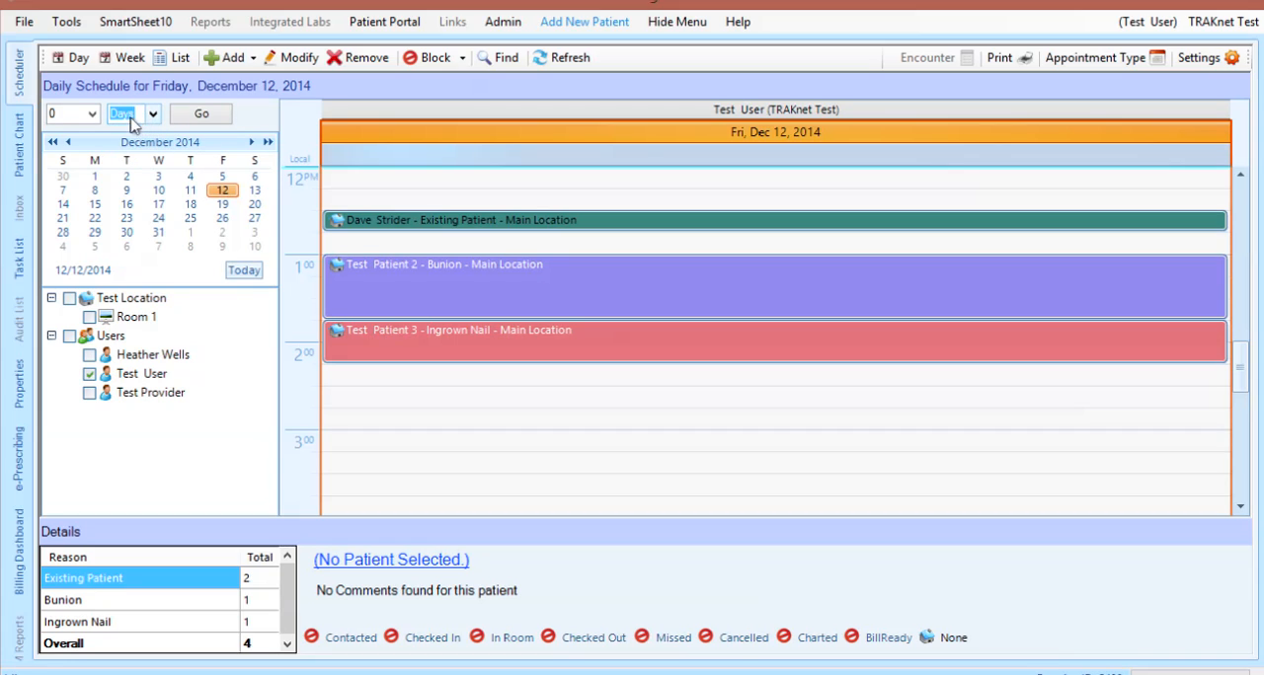
# Jump the daily schedule 7 days ahead, and return to today's date
pyautogui.click(92, 113)
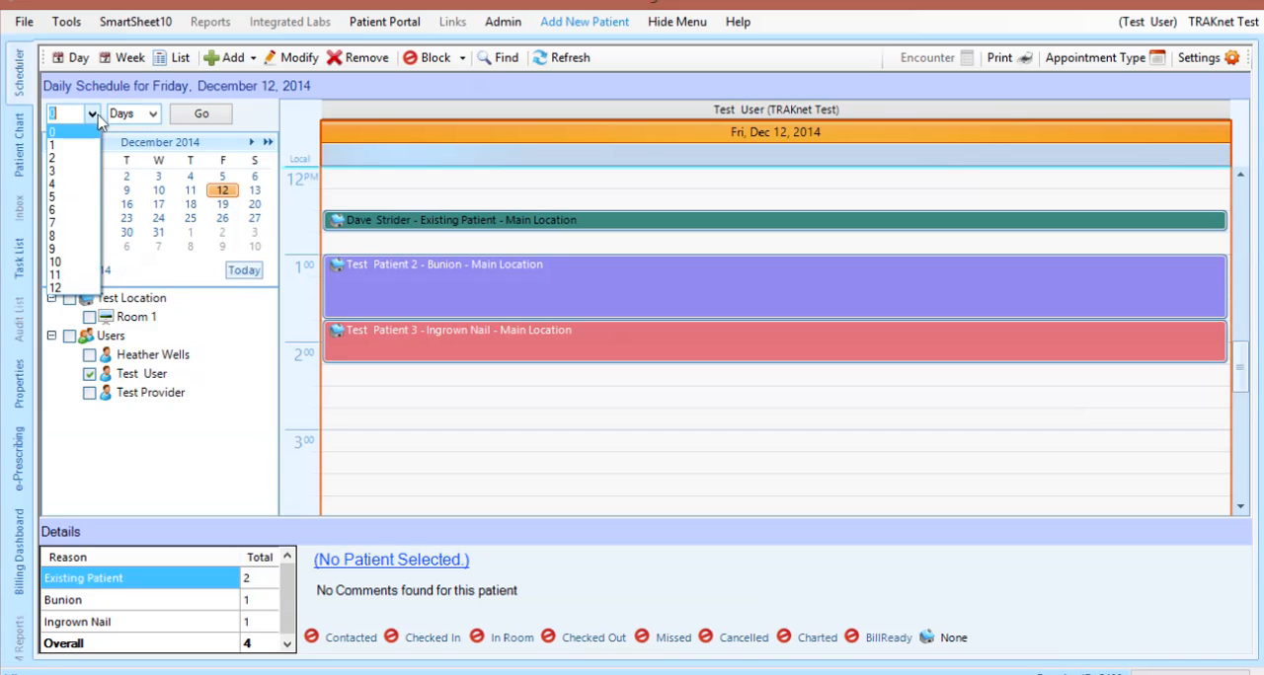
pyautogui.click(69, 223)
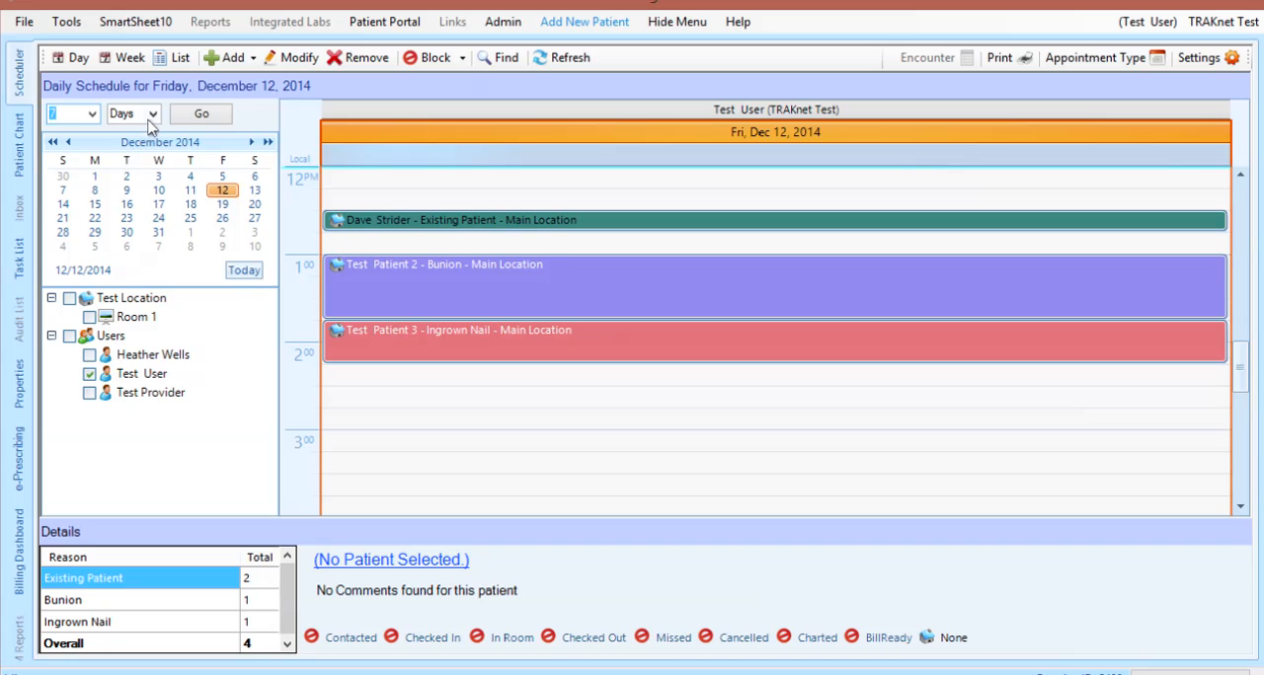
pyautogui.click(217, 121)
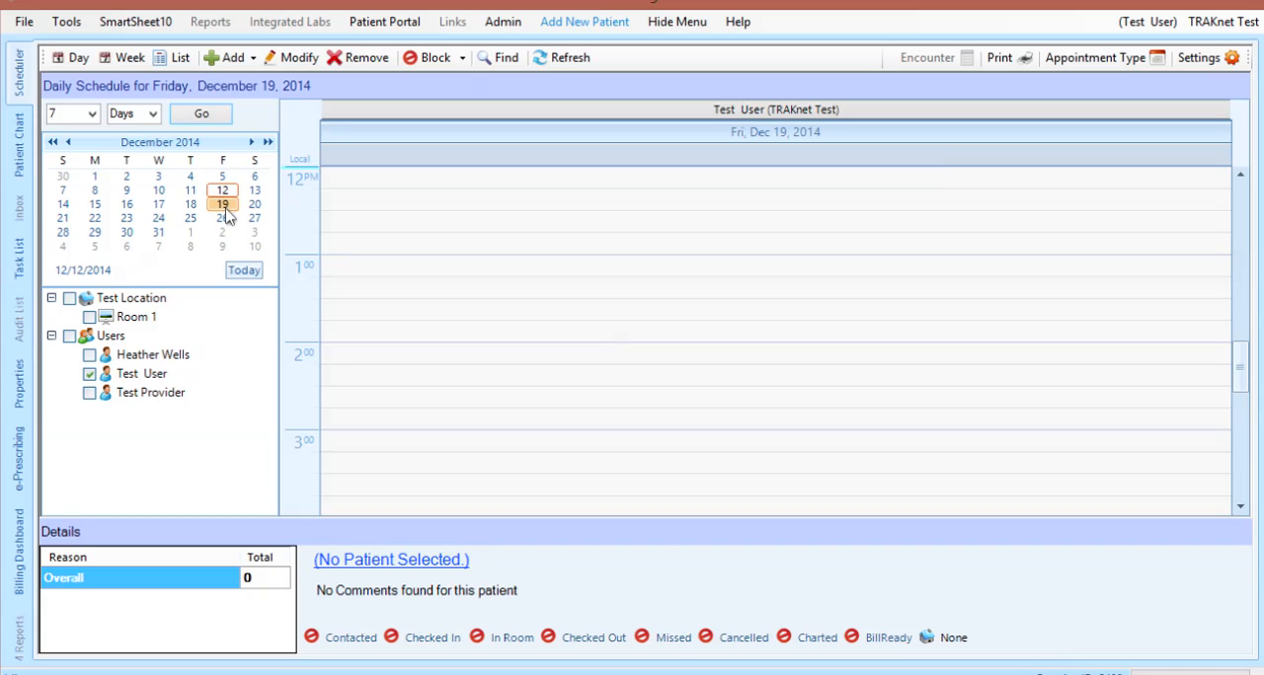
pyautogui.click(245, 271)
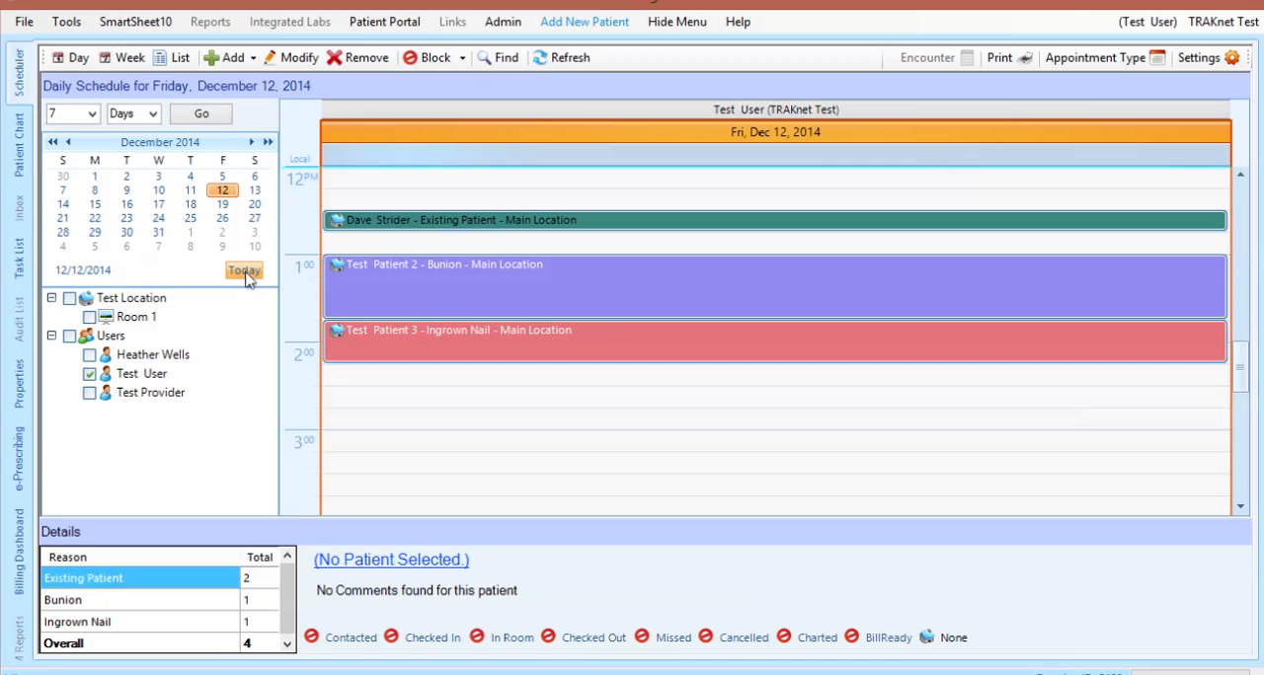
# Show Test Provider's schedule beside Test User's, and briefly display and hide the schedules of the first listed user and Room 1
pyautogui.click(90, 393)
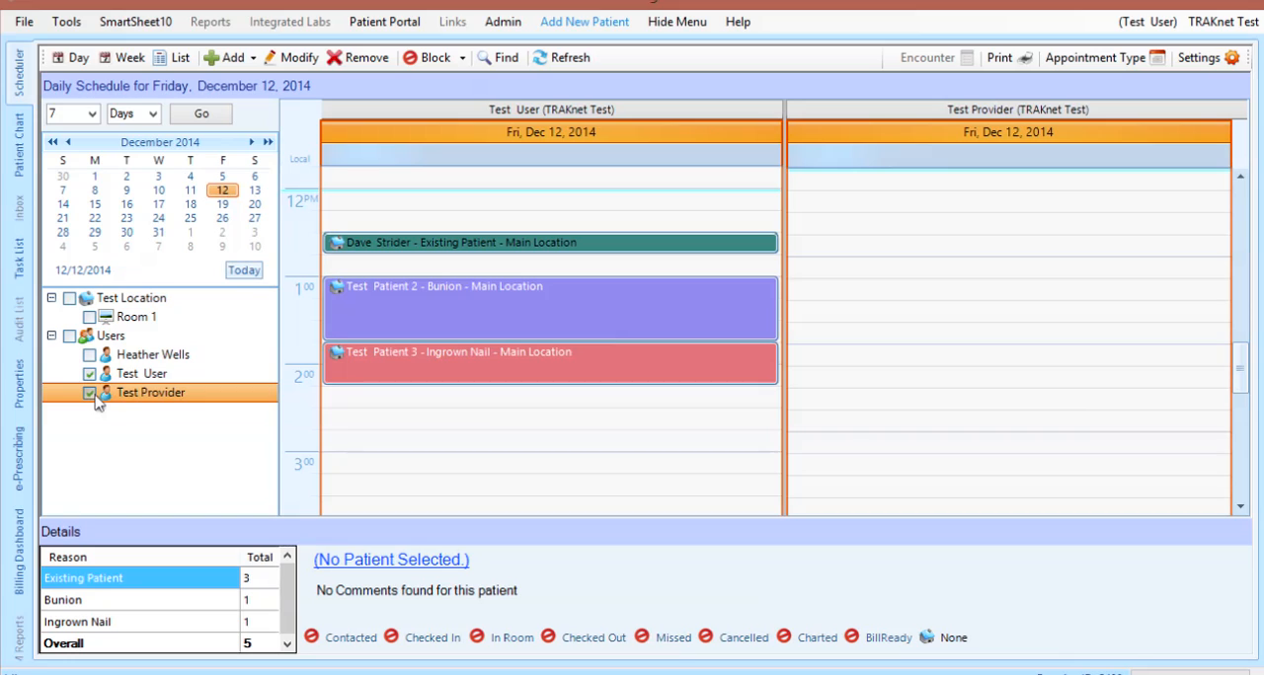
pyautogui.click(90, 354)
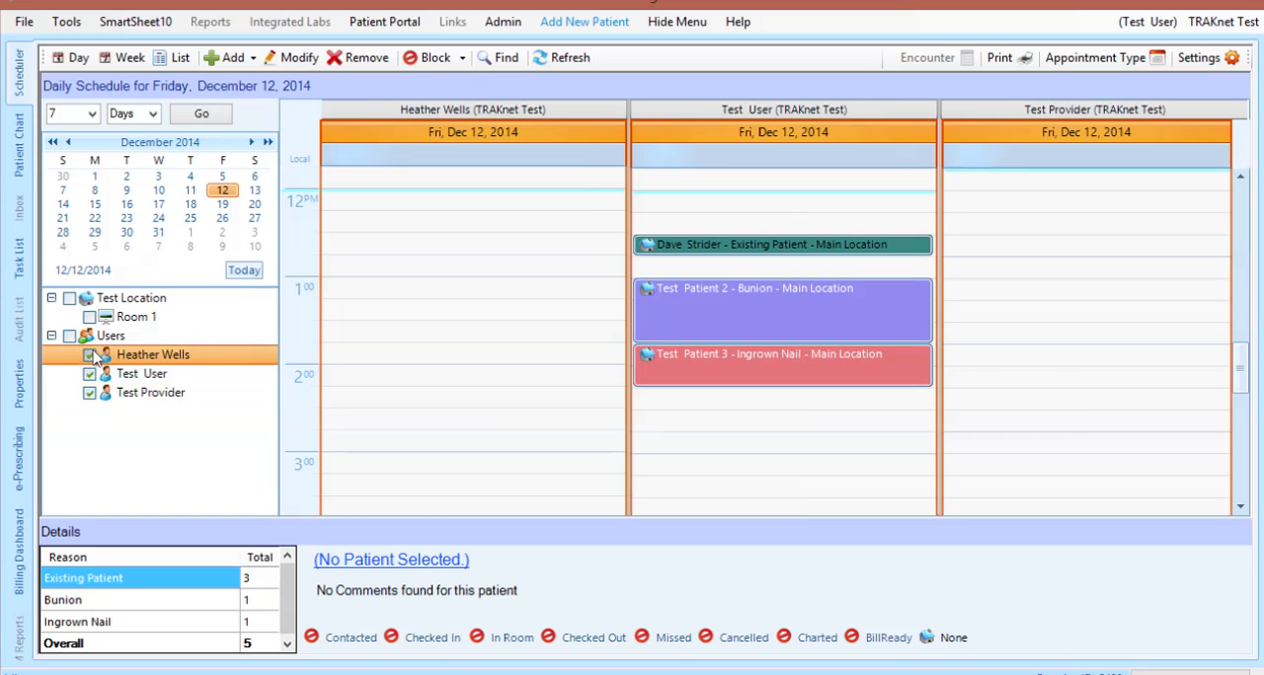
pyautogui.click(90, 355)
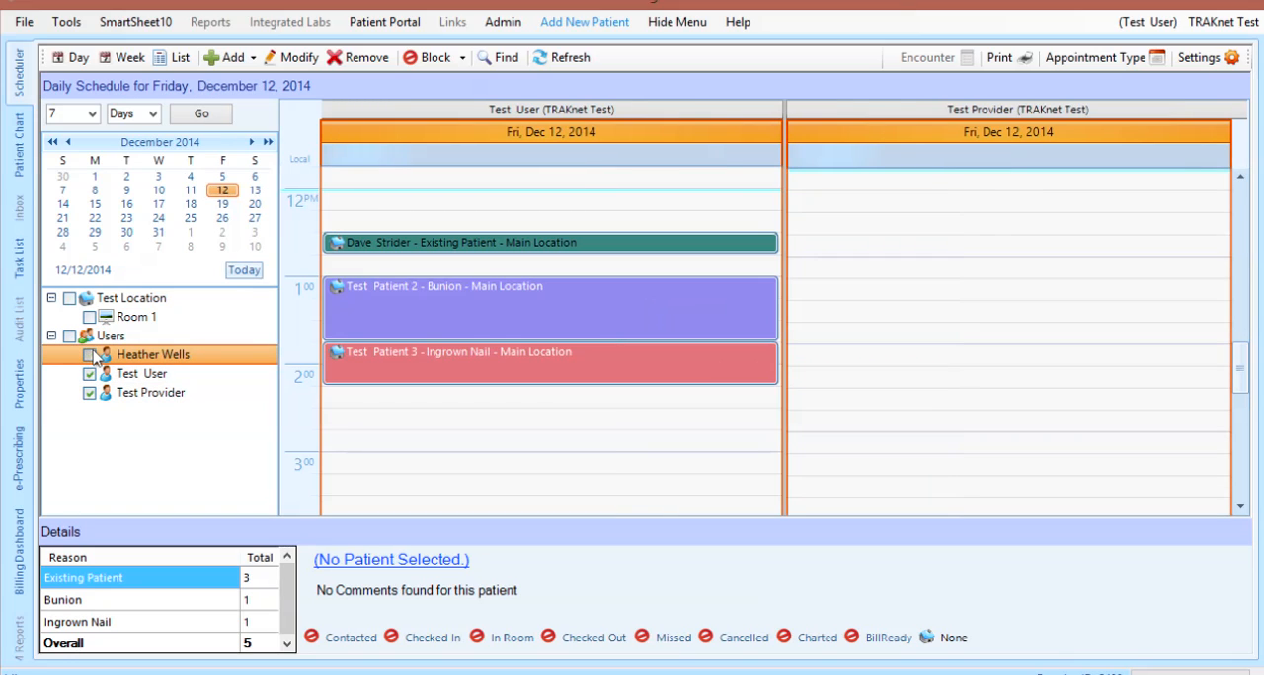
pyautogui.click(89, 316)
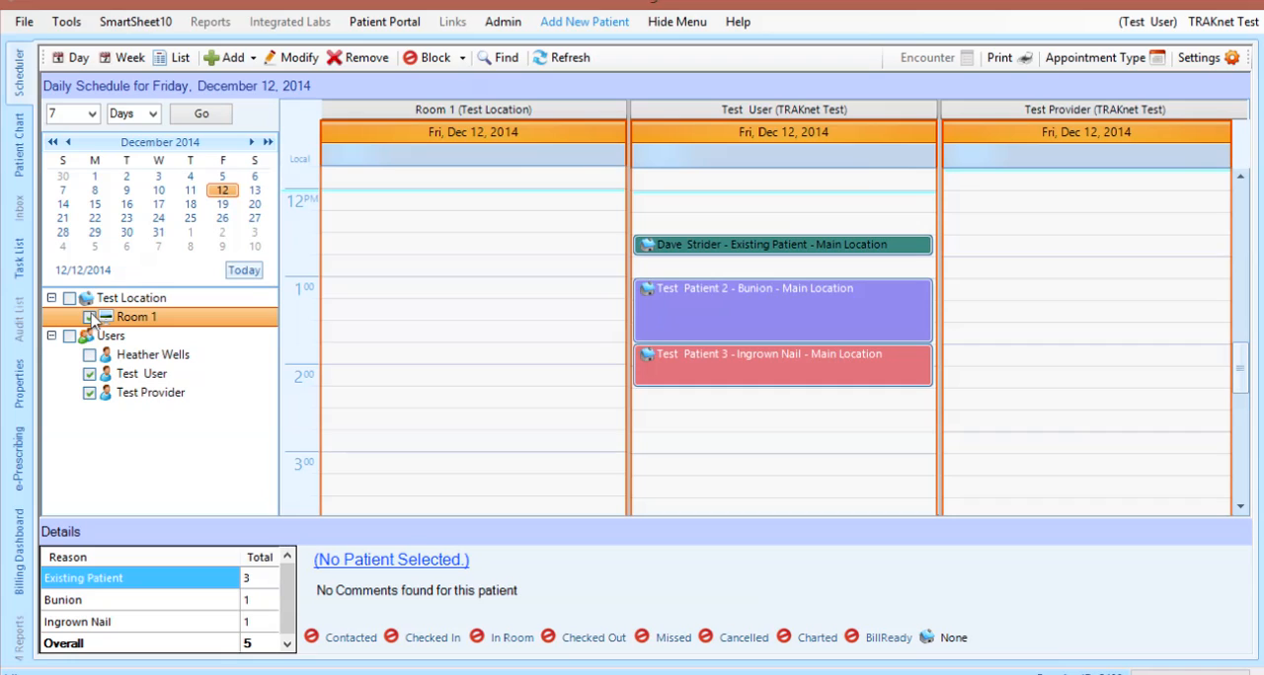
pyautogui.click(90, 316)
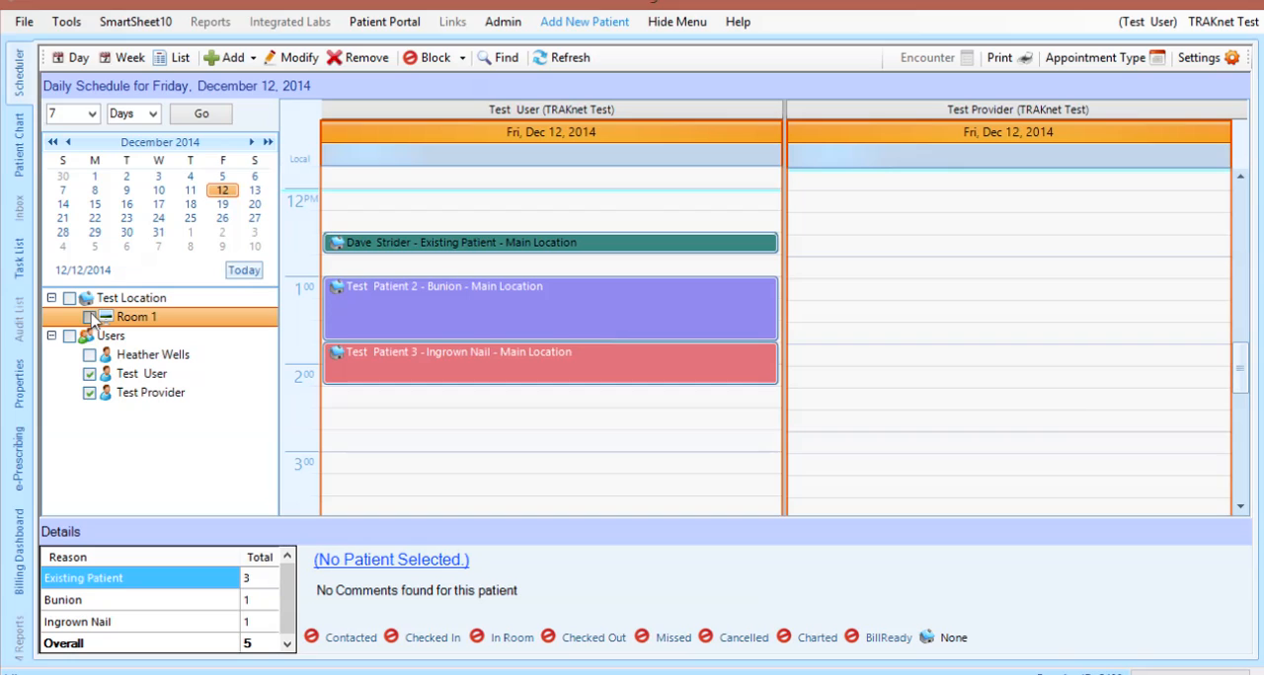
# Start a new appointment in Test User's 12:00 PM slot on December 12, 2014
pyautogui.click(440, 207)
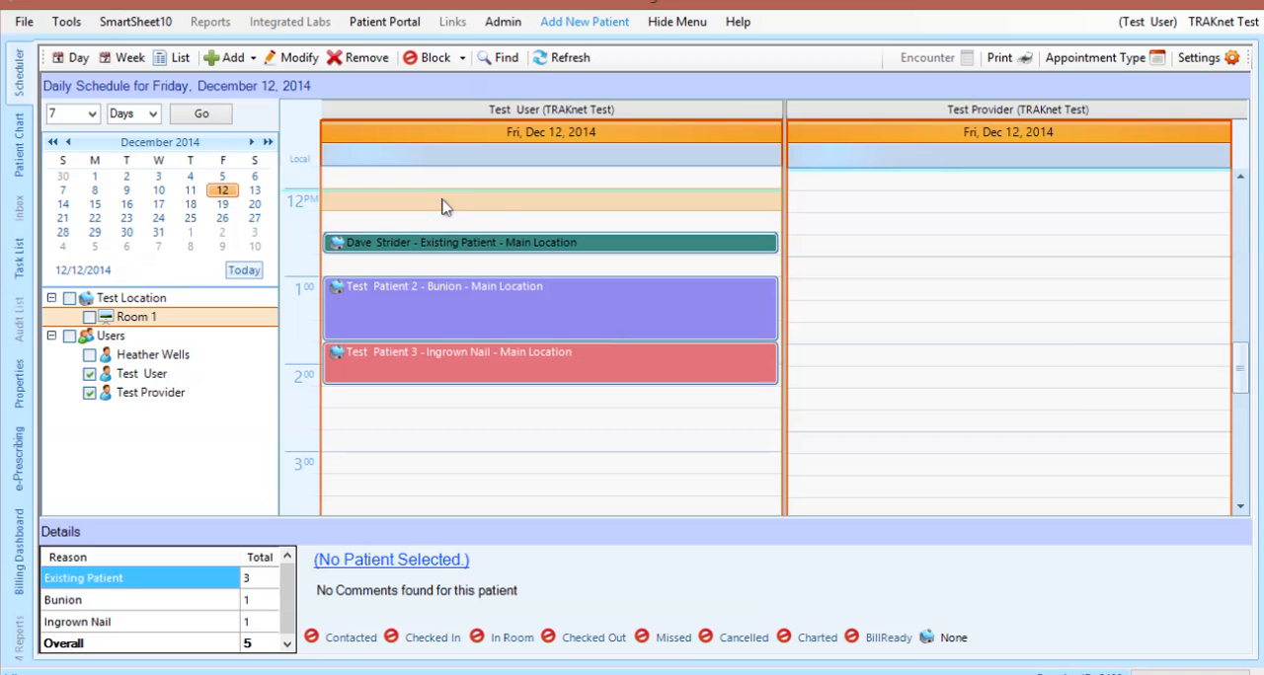
pyautogui.click(234, 57)
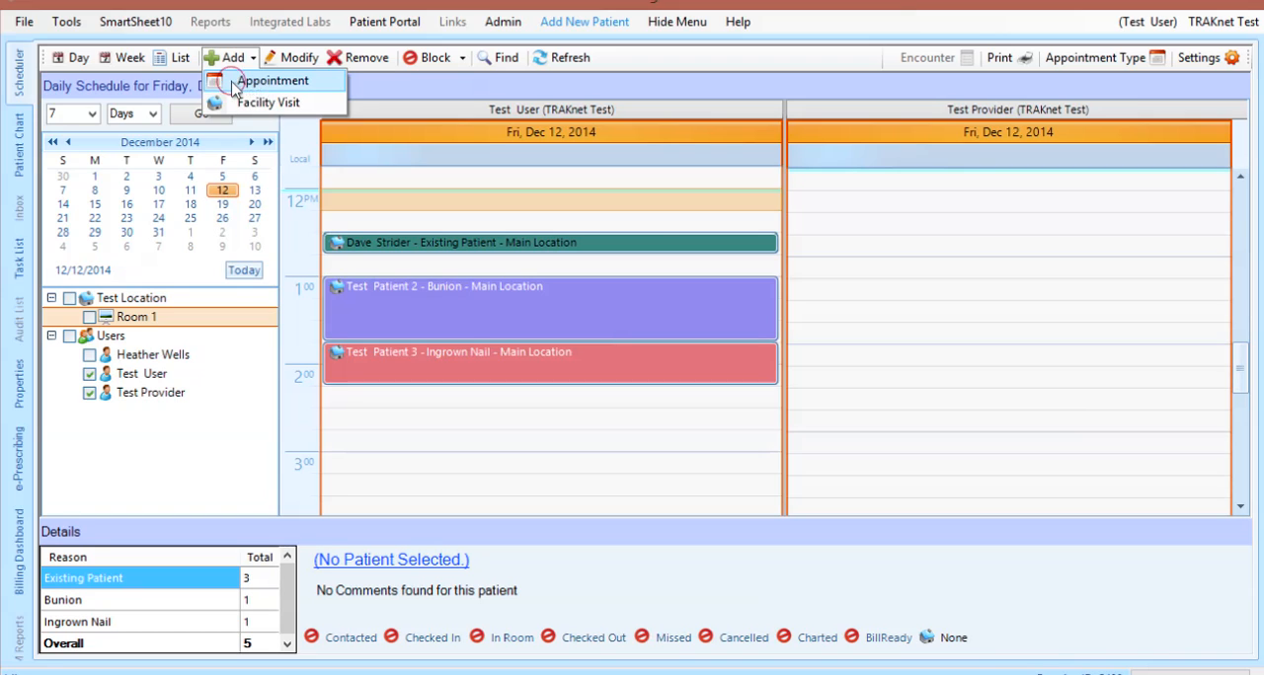
pyautogui.click(237, 81)
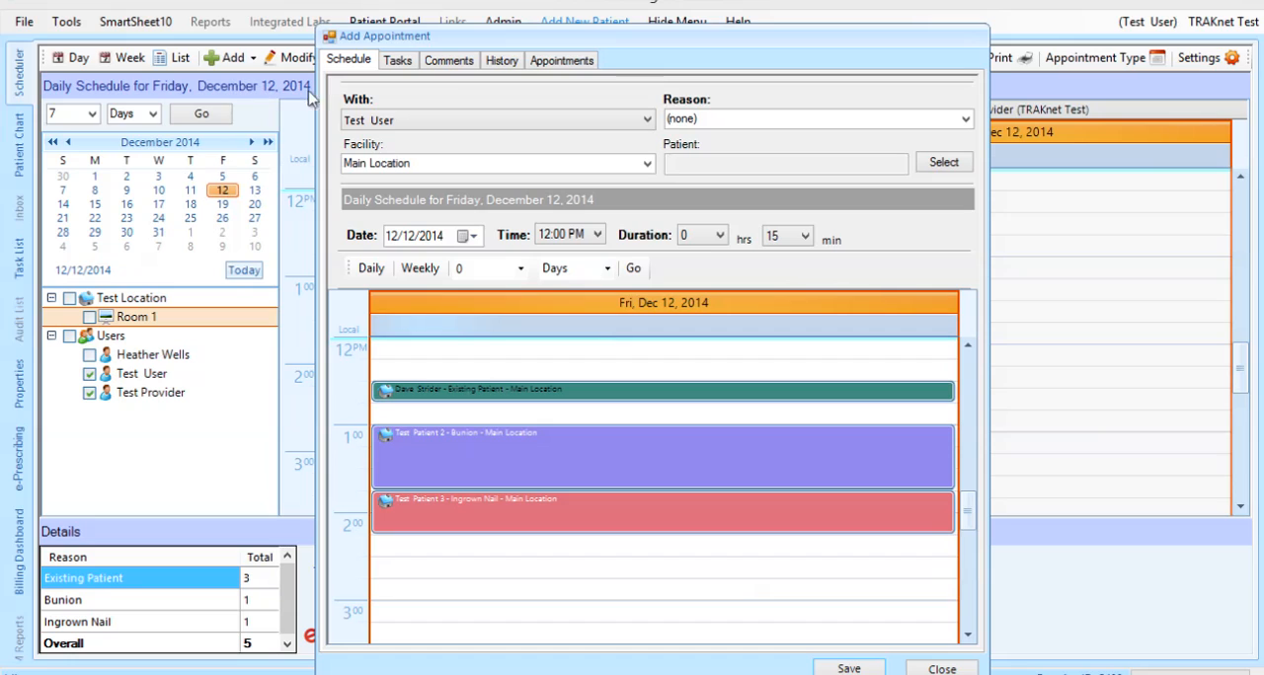
# Review the choices for whom the appointment is with, and set its reason to Ingrown Nail
pyautogui.click(647, 123)
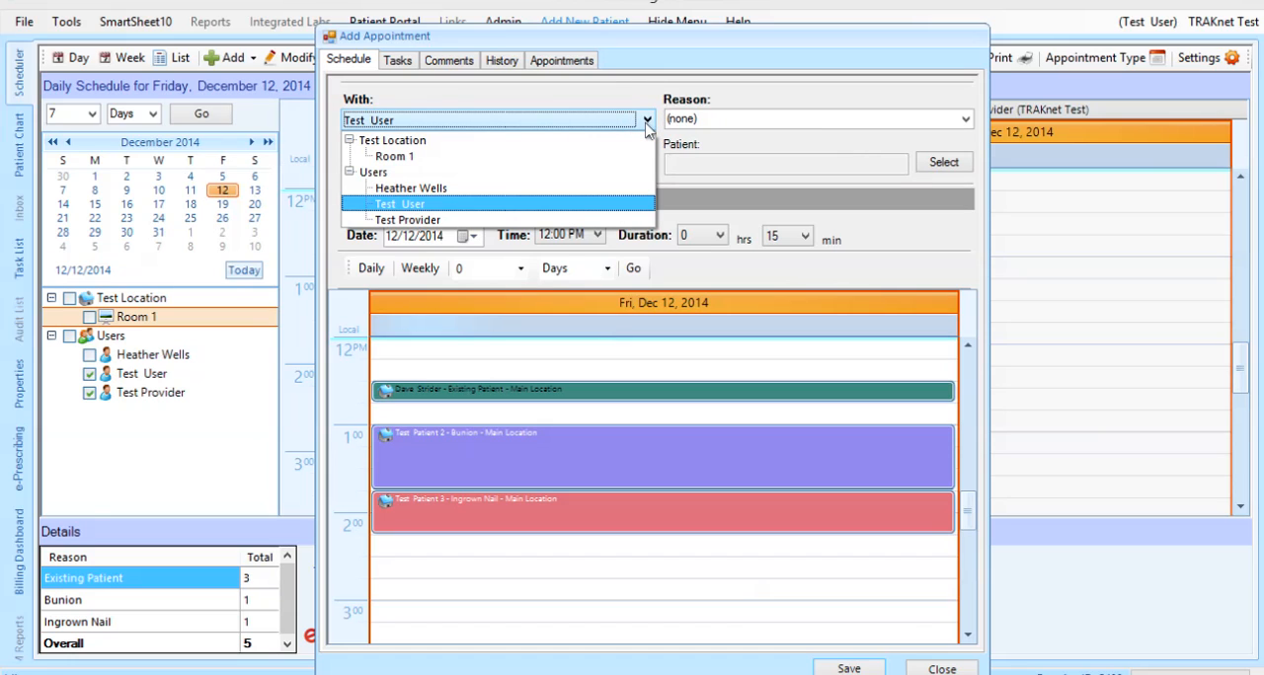
pyautogui.click(647, 127)
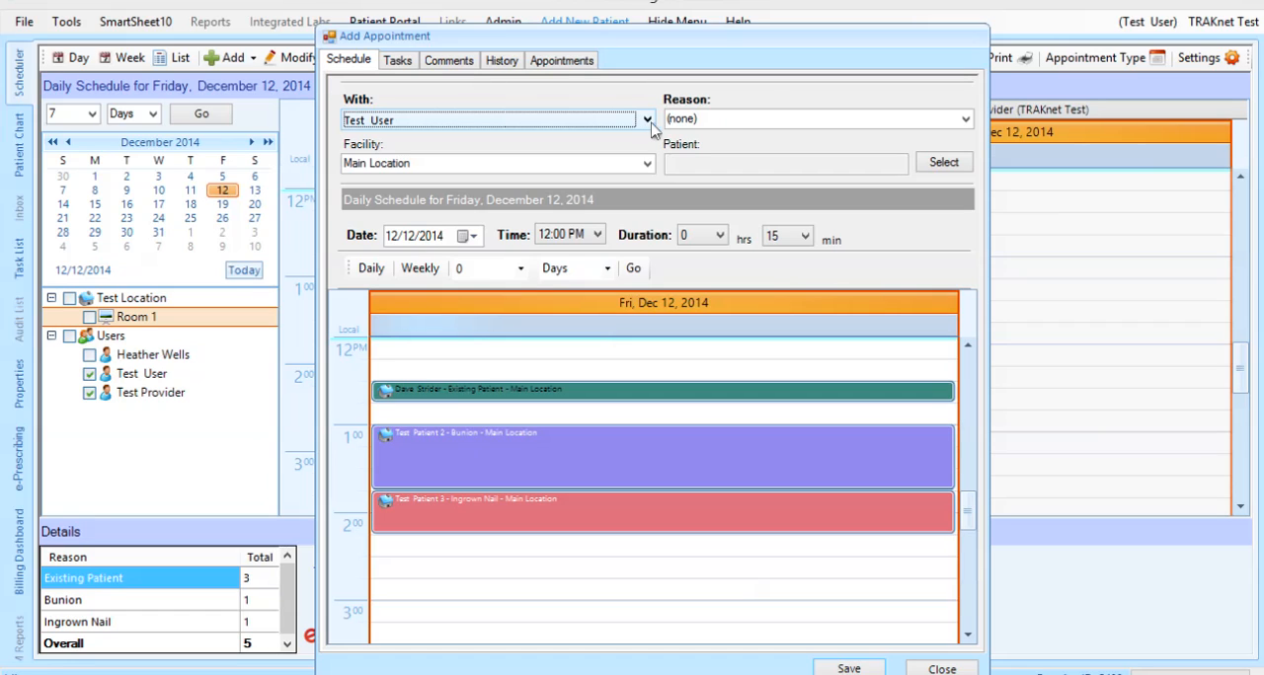
pyautogui.click(965, 121)
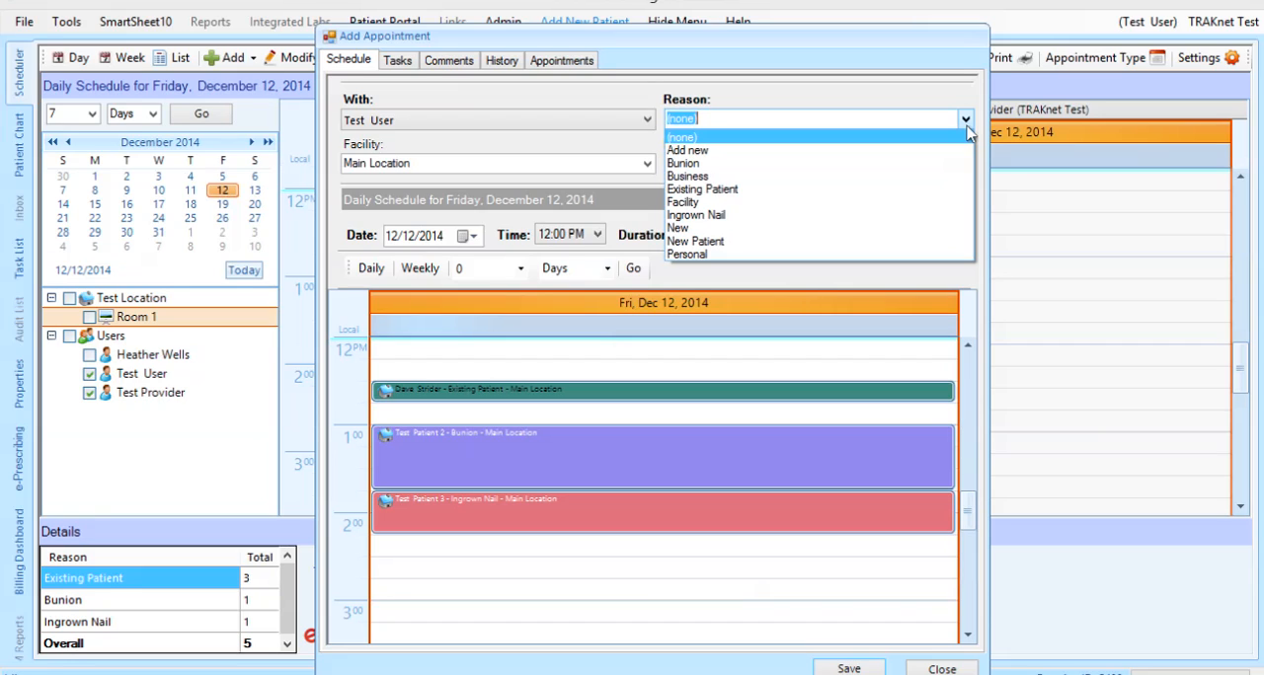
pyautogui.click(934, 219)
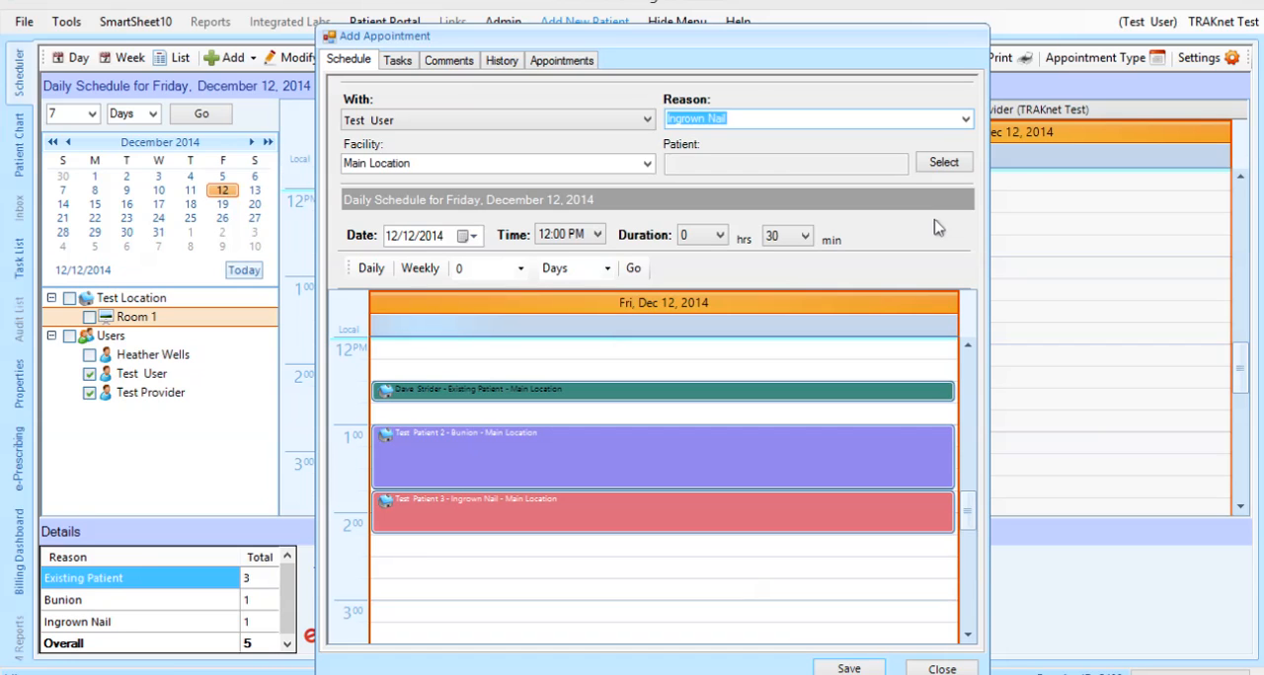
# Find the patient by partial first name, assign them to the appointment, and review the facility choices
pyautogui.click(943, 166)
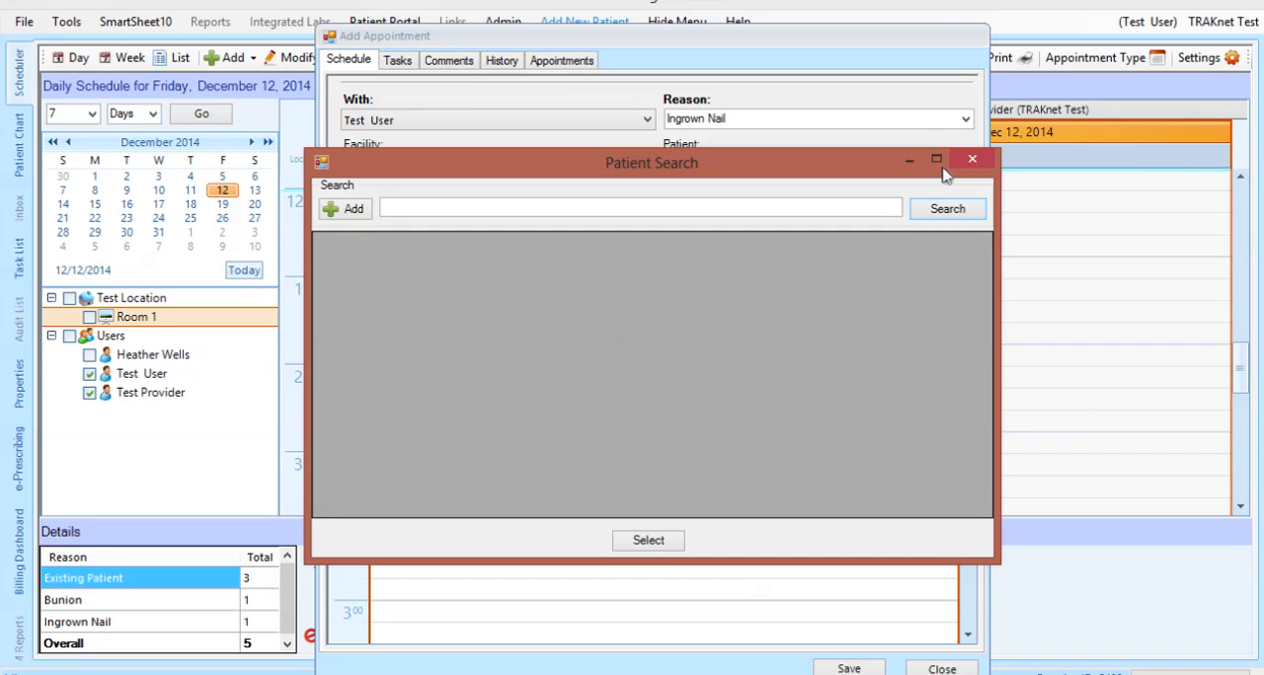
pyautogui.click(874, 207)
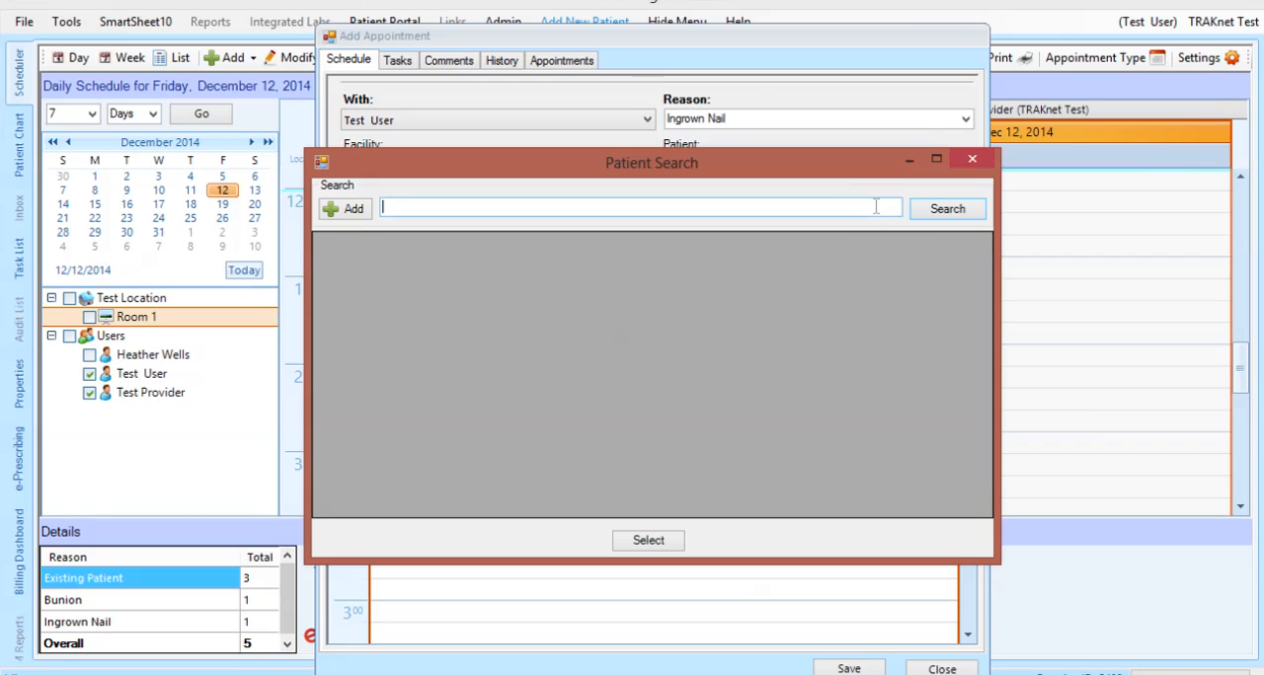
pyautogui.write('ken')
pyautogui.press('Return')
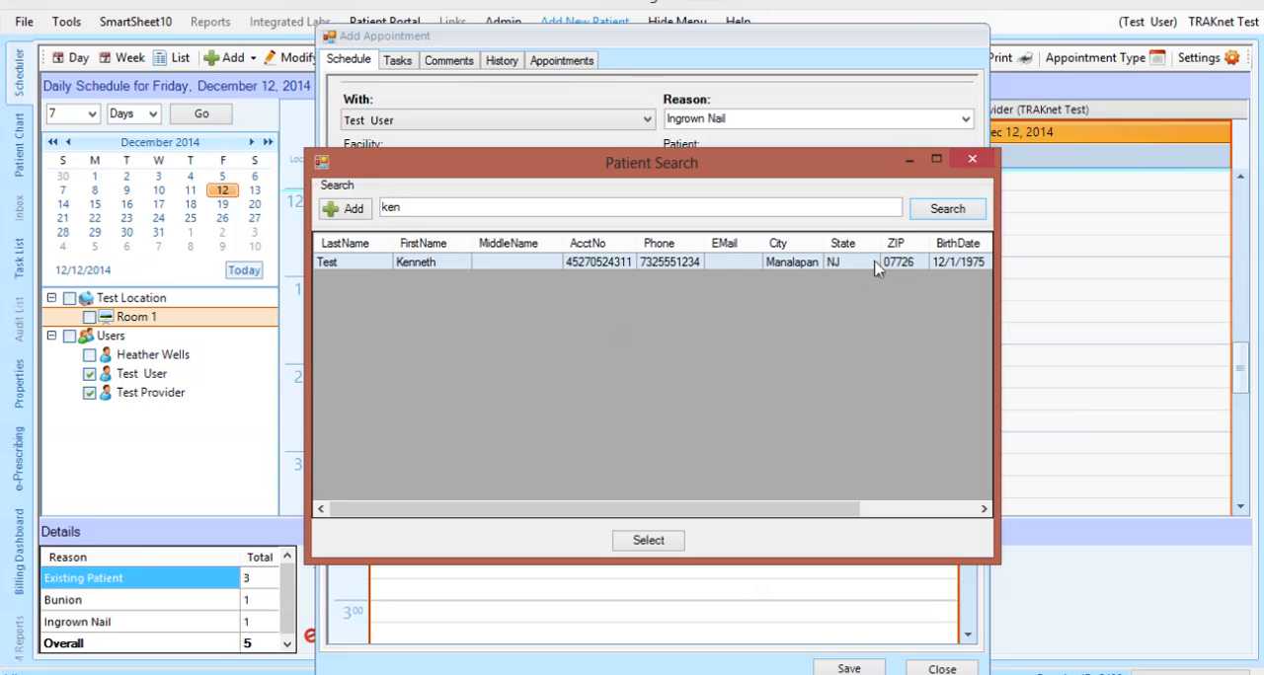
pyautogui.click(670, 542)
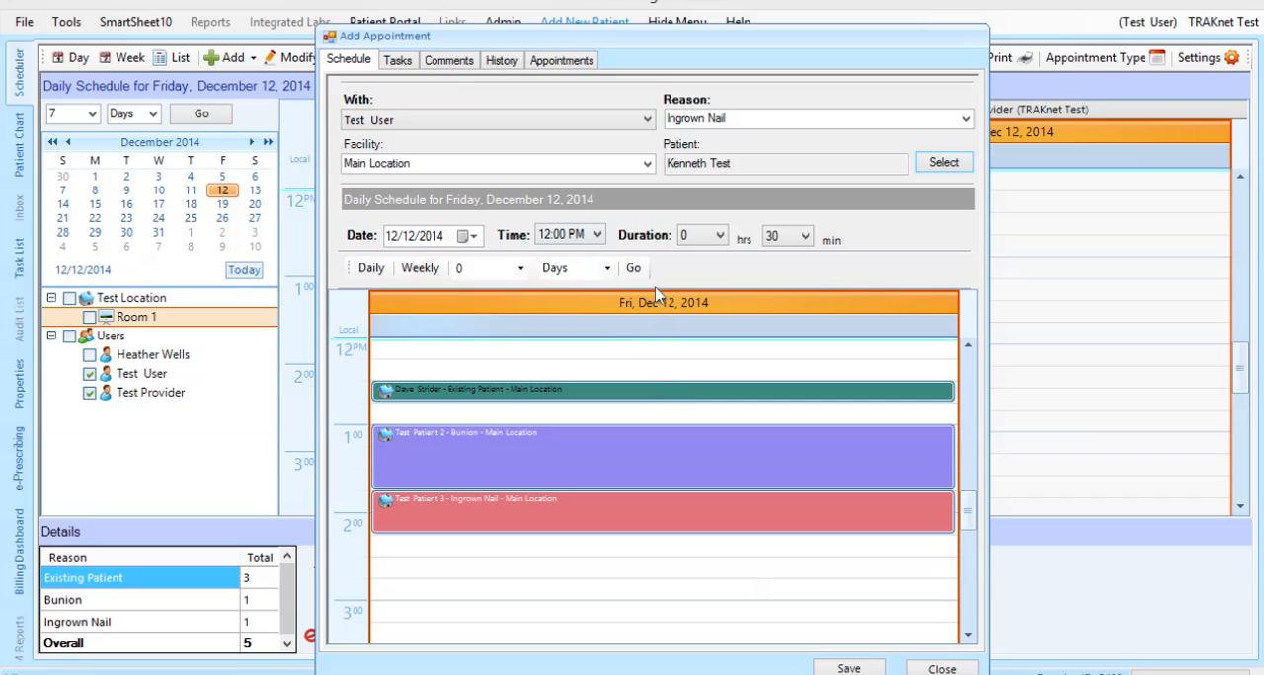
pyautogui.click(648, 165)
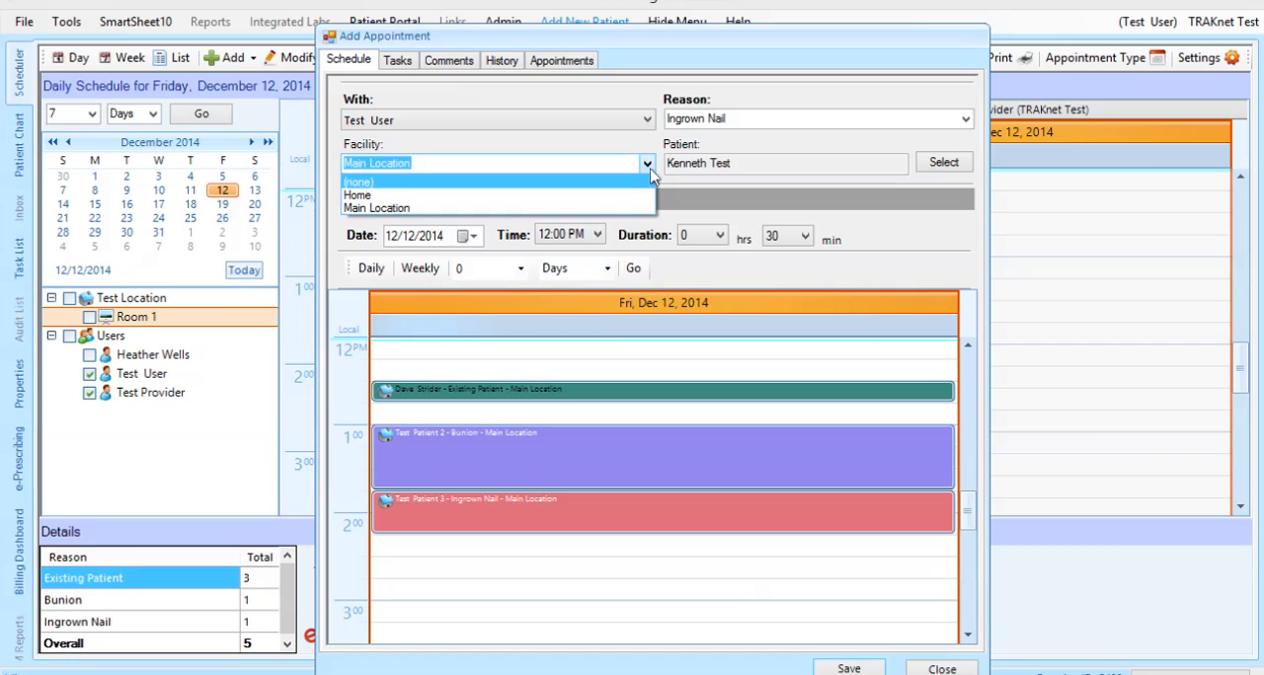
pyautogui.click(651, 169)
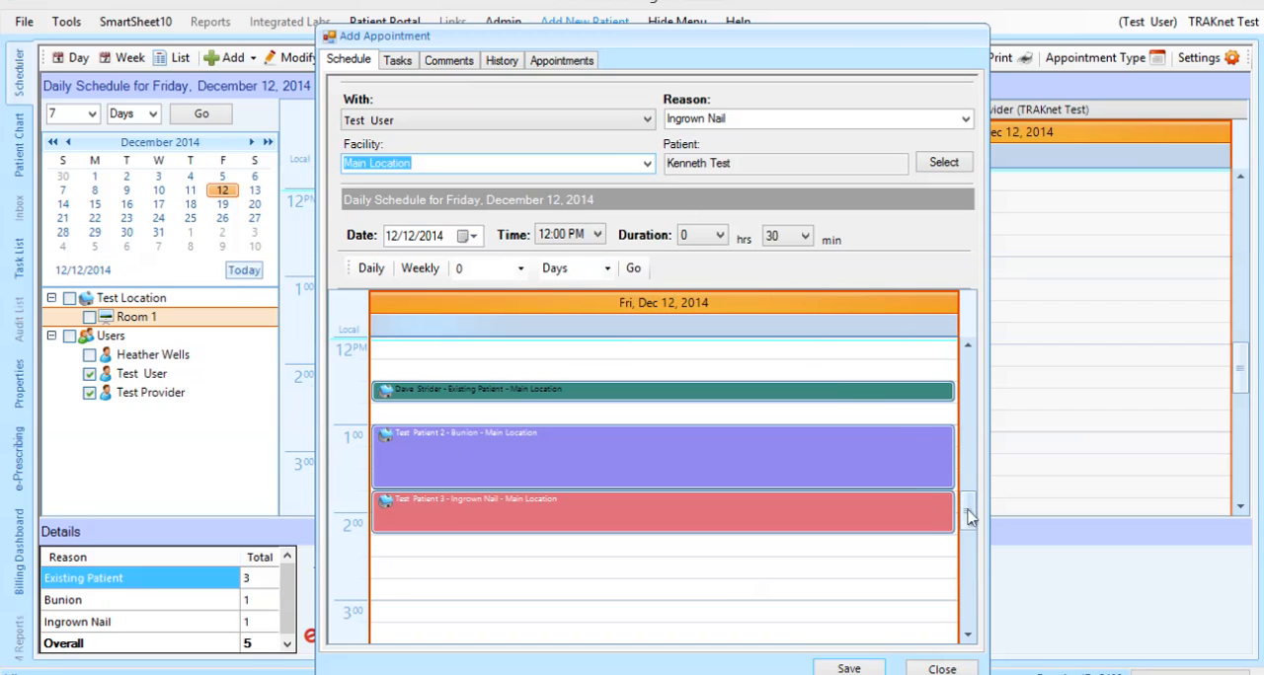
# Try the 12:15 PM slot for the appointment, choose the 12:00 PM slot instead, and review the available start times
pyautogui.moveTo(969, 515)
pyautogui.mouseDown()
pyautogui.moveTo(978, 491)
pyautogui.moveTo(982, 515)
pyautogui.mouseUp()
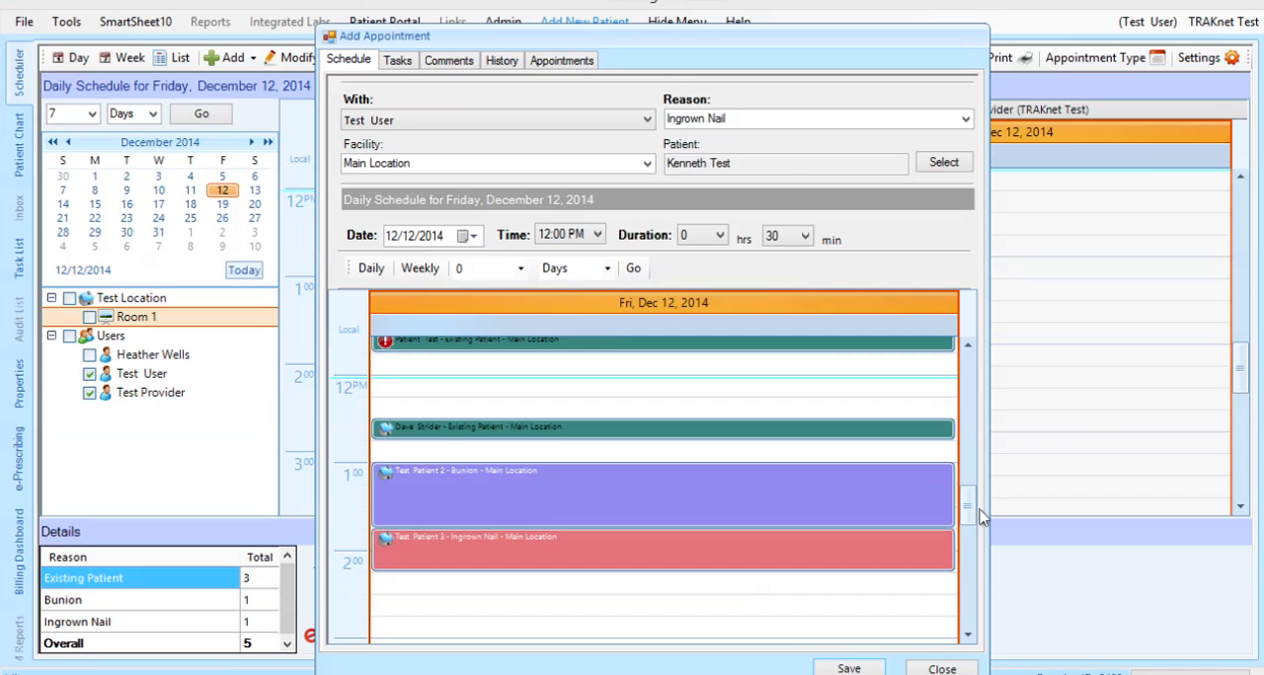
pyautogui.click(766, 407)
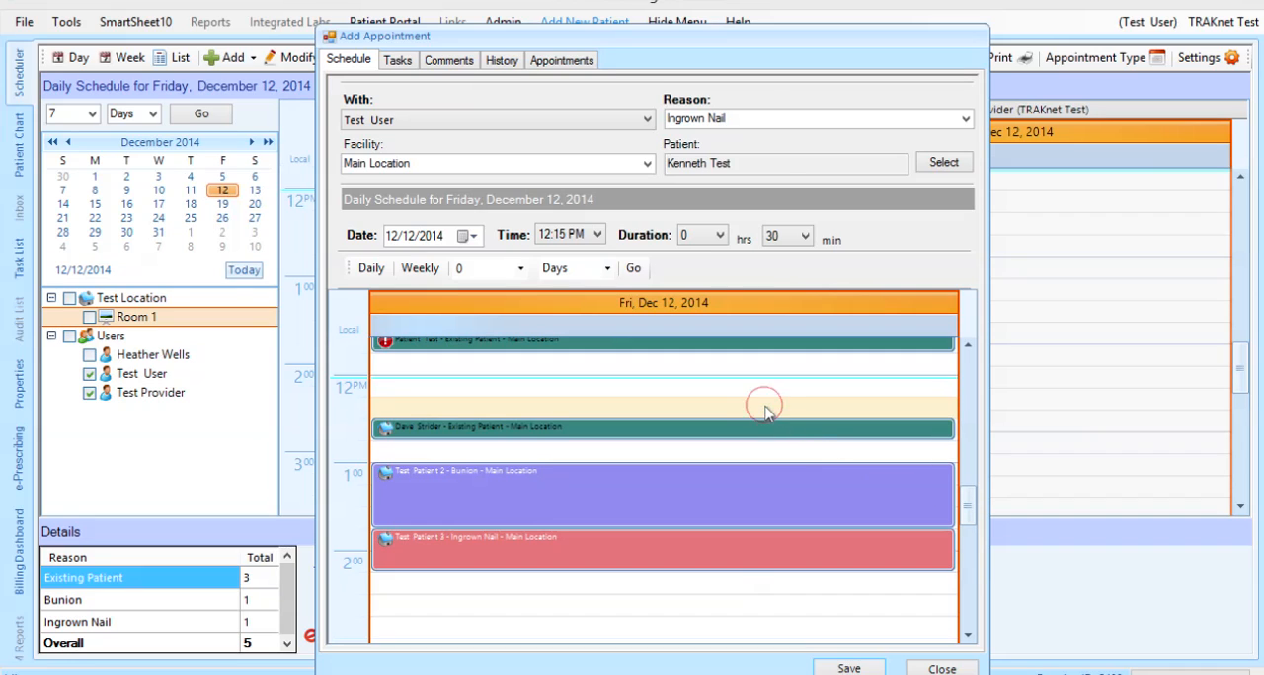
pyautogui.click(757, 395)
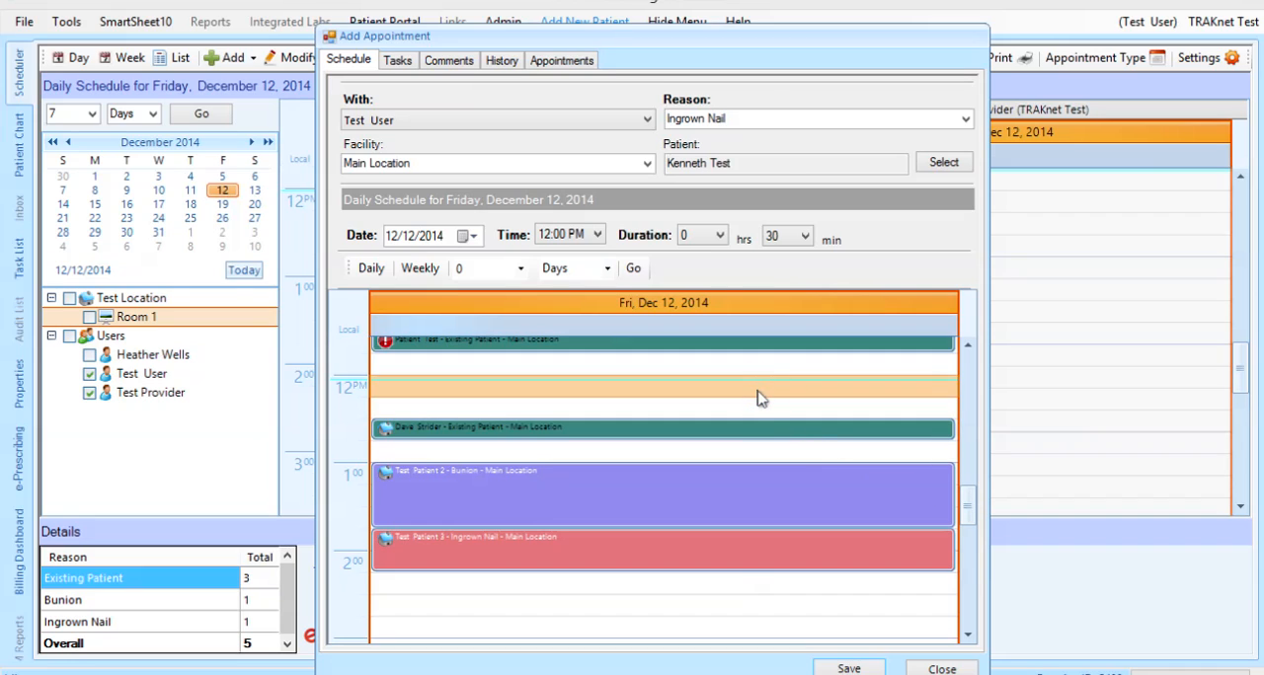
pyautogui.click(596, 237)
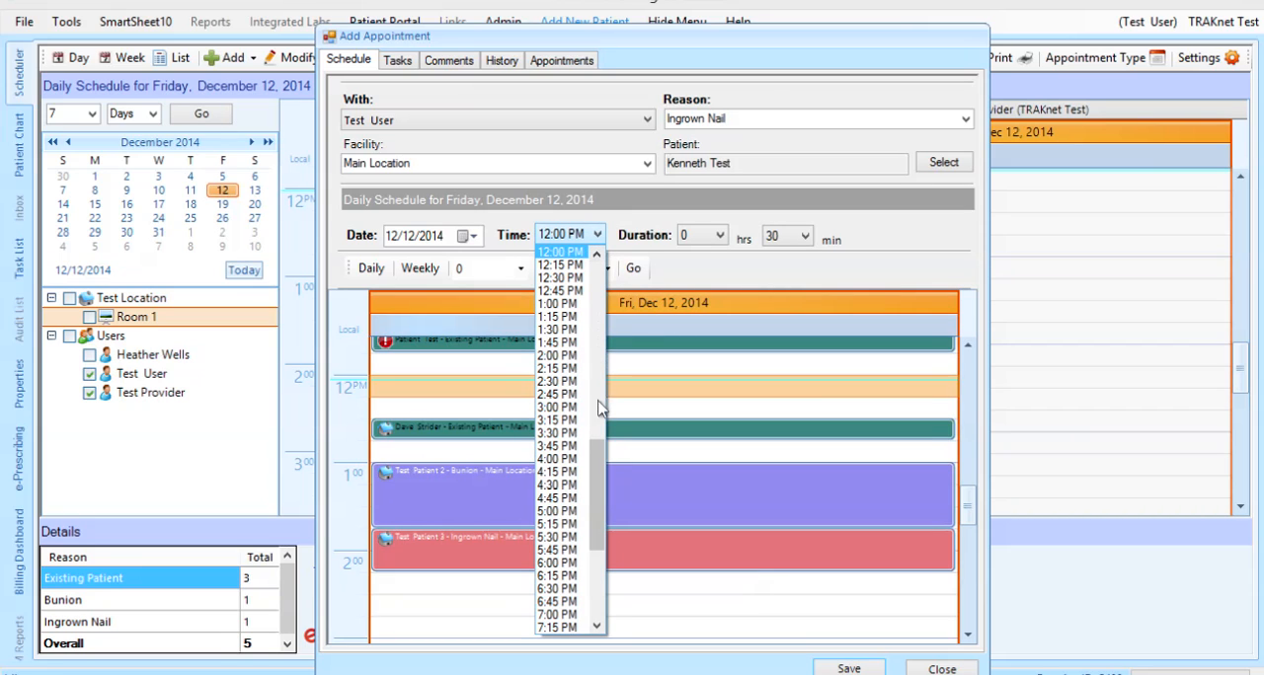
pyautogui.moveTo(601, 467); pyautogui.dragTo(601, 392)
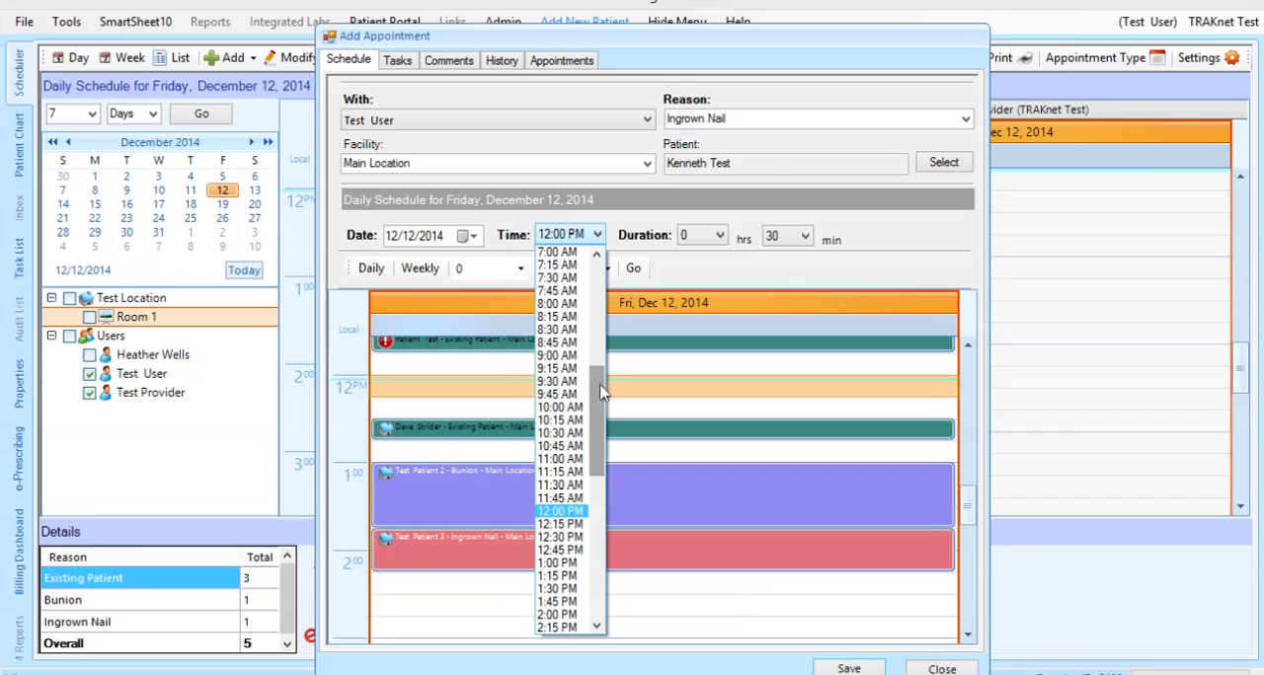
pyautogui.click(686, 279)
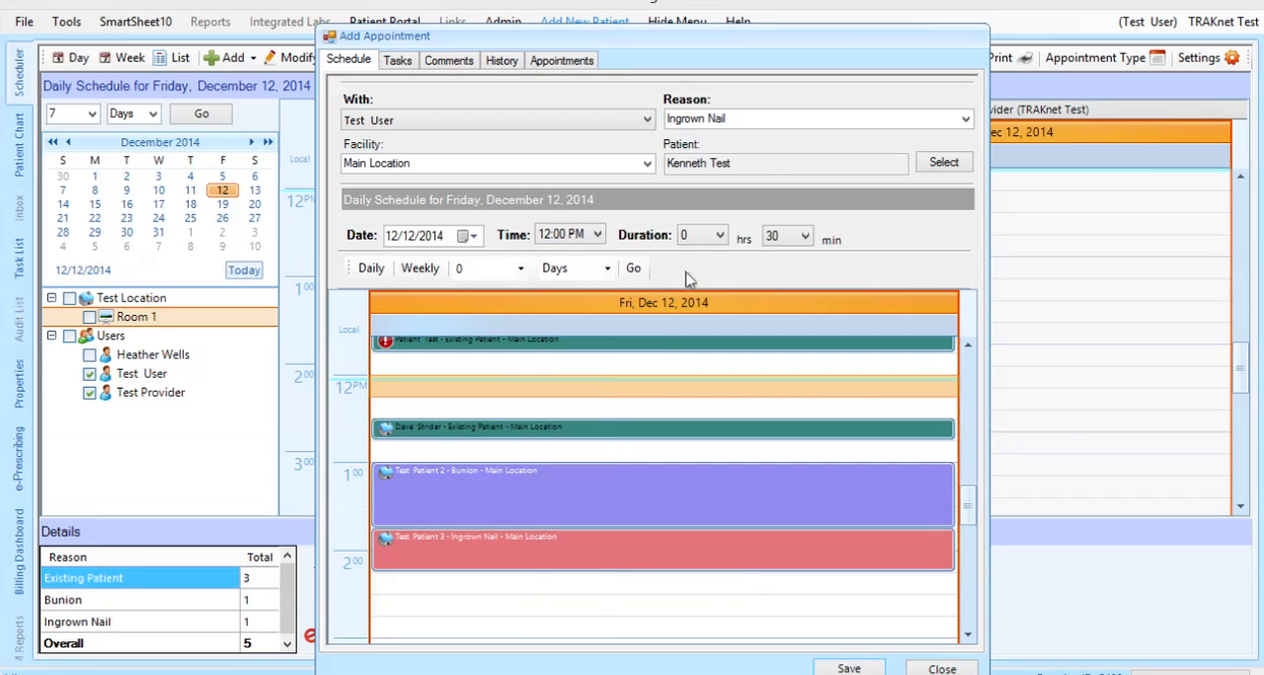
# Set the appointment duration to 15 minutes, and preview its schedule by week before returning to the daily view
pyautogui.click(805, 237)
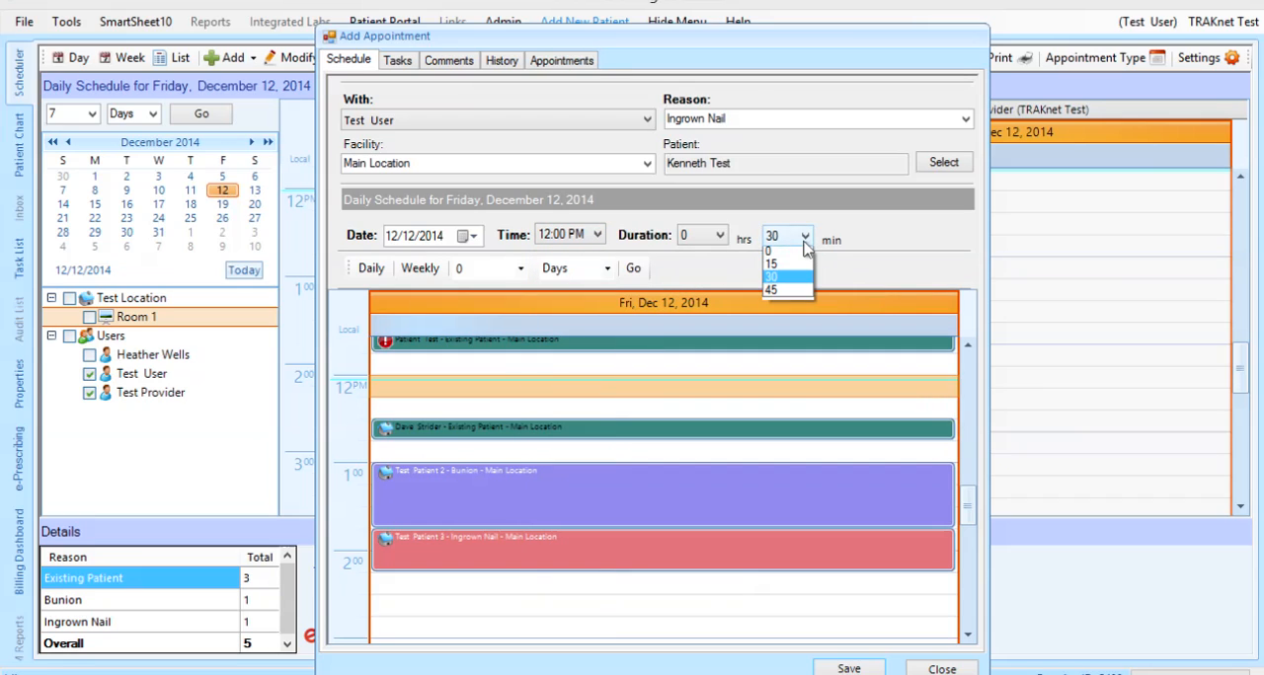
pyautogui.click(790, 266)
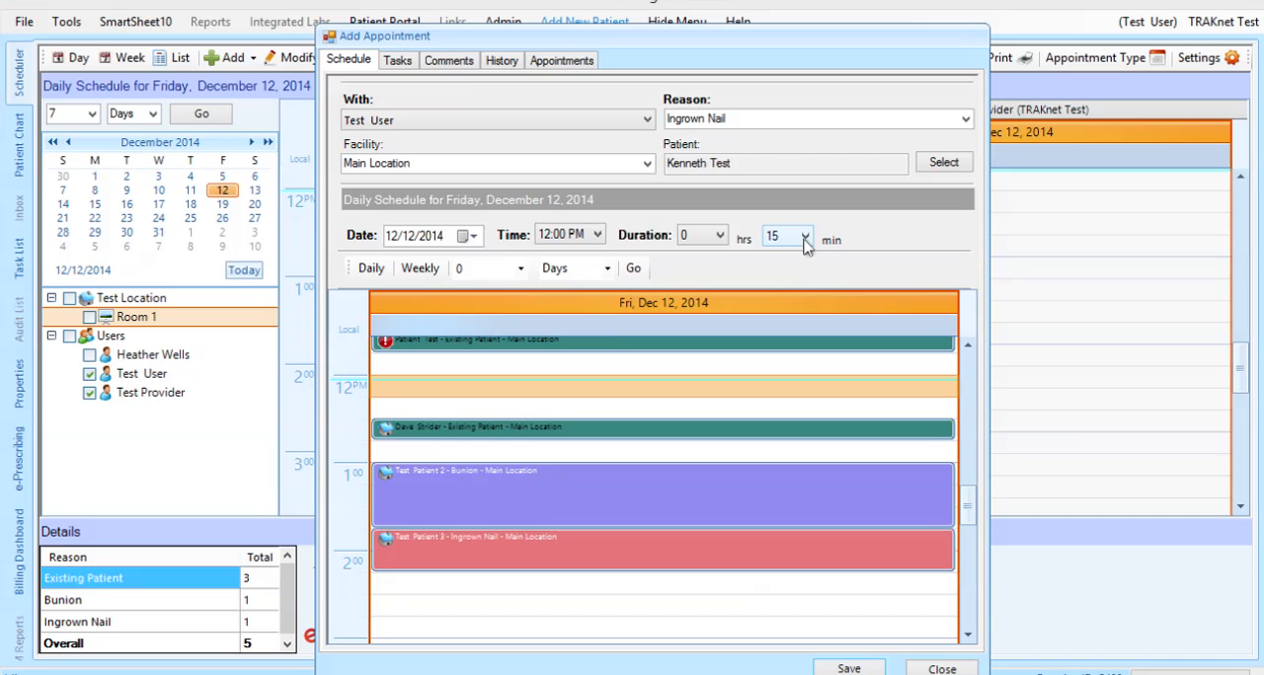
pyautogui.click(431, 274)
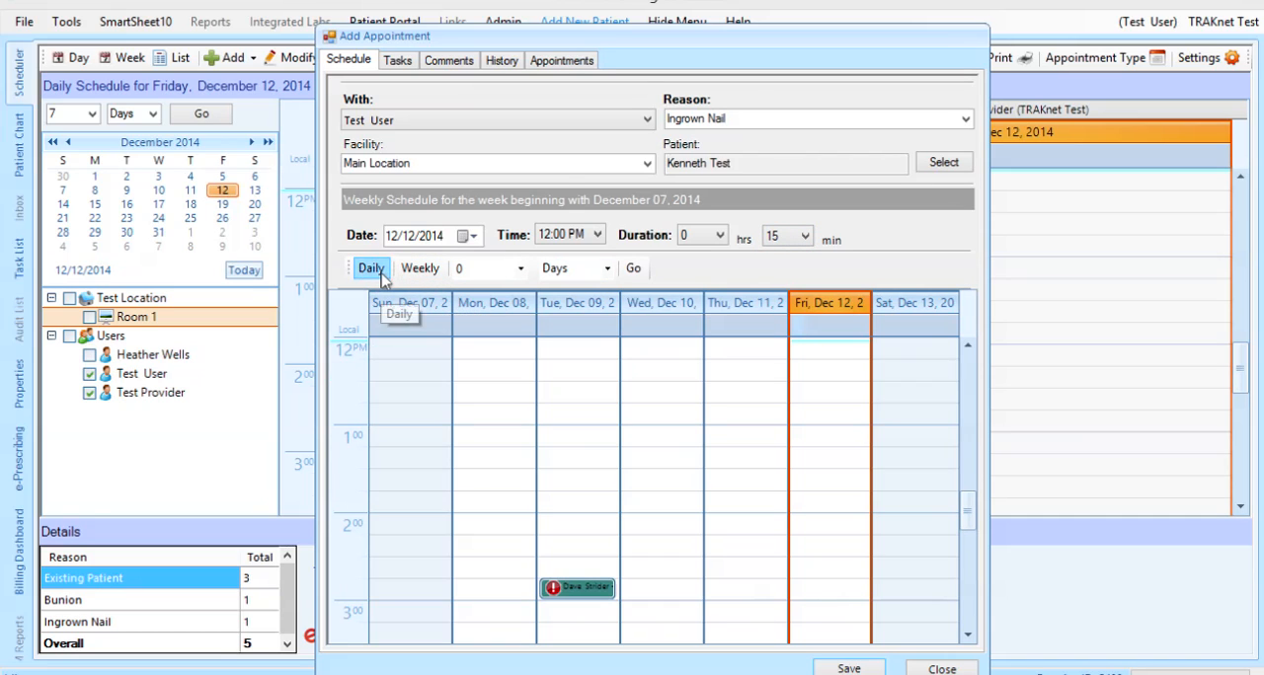
pyautogui.click(371, 269)
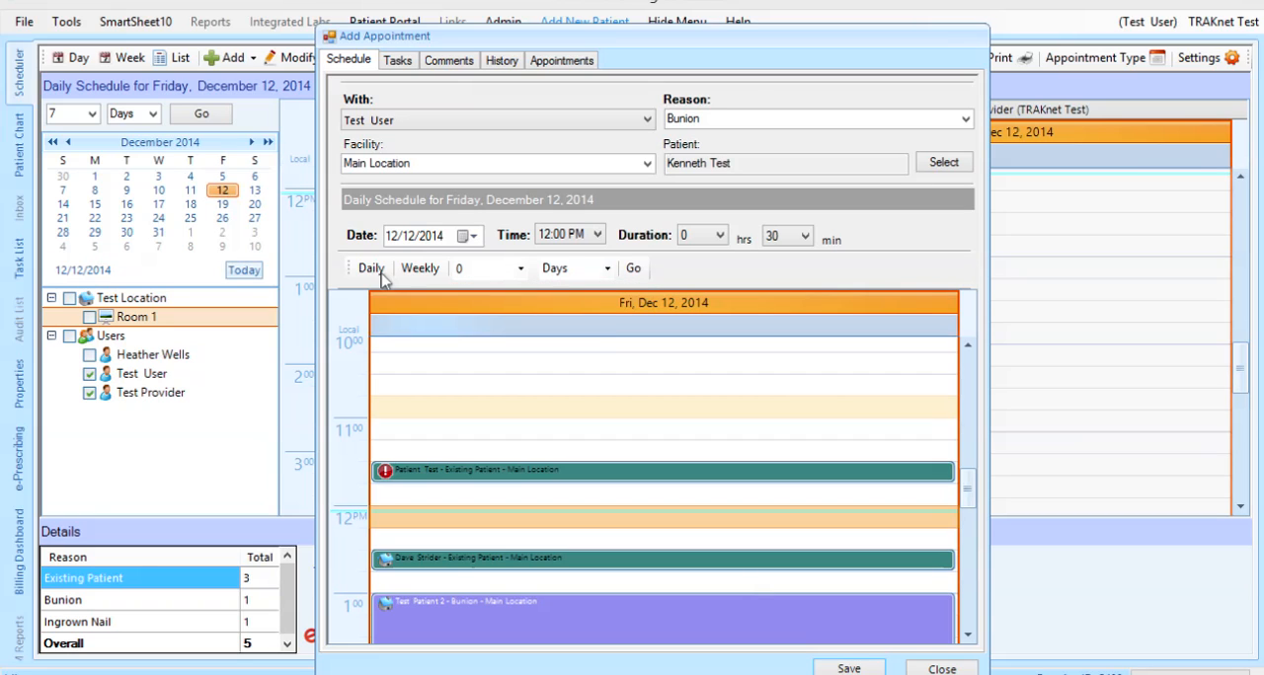
# Mark the patient as contacted on 12/2/2014 in the appointment's tasks
pyautogui.click(398, 60)
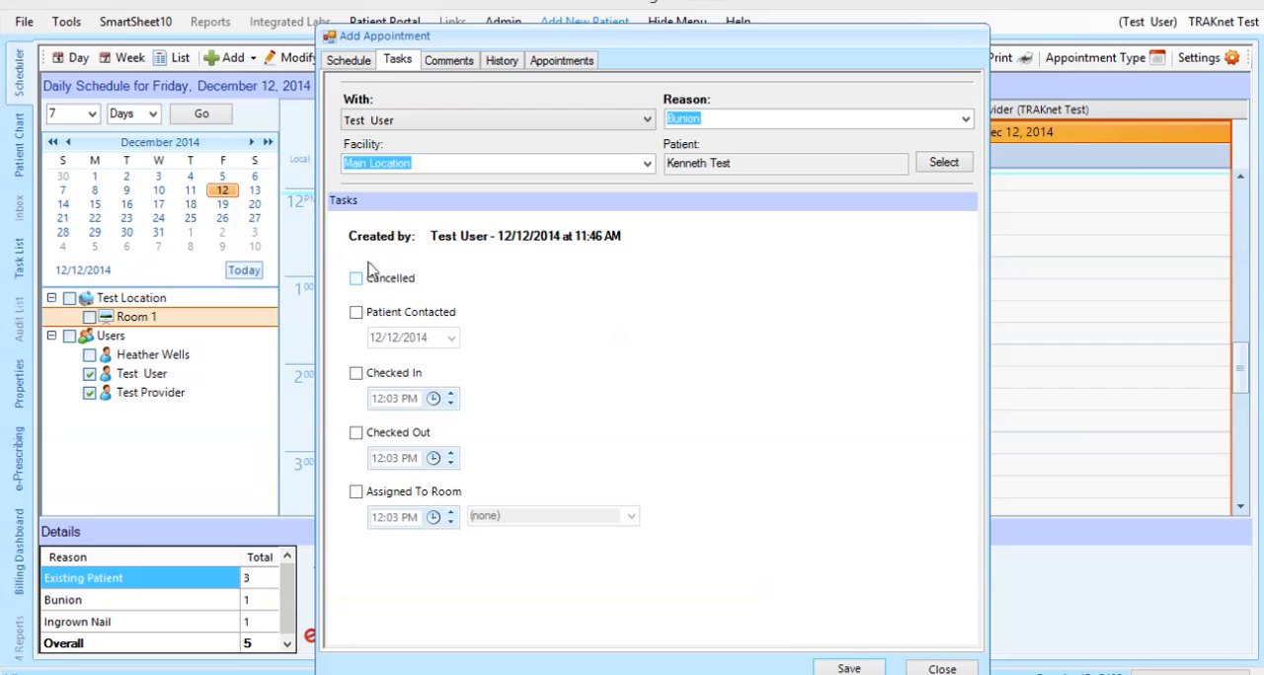
pyautogui.click(358, 314)
pyautogui.click(451, 338)
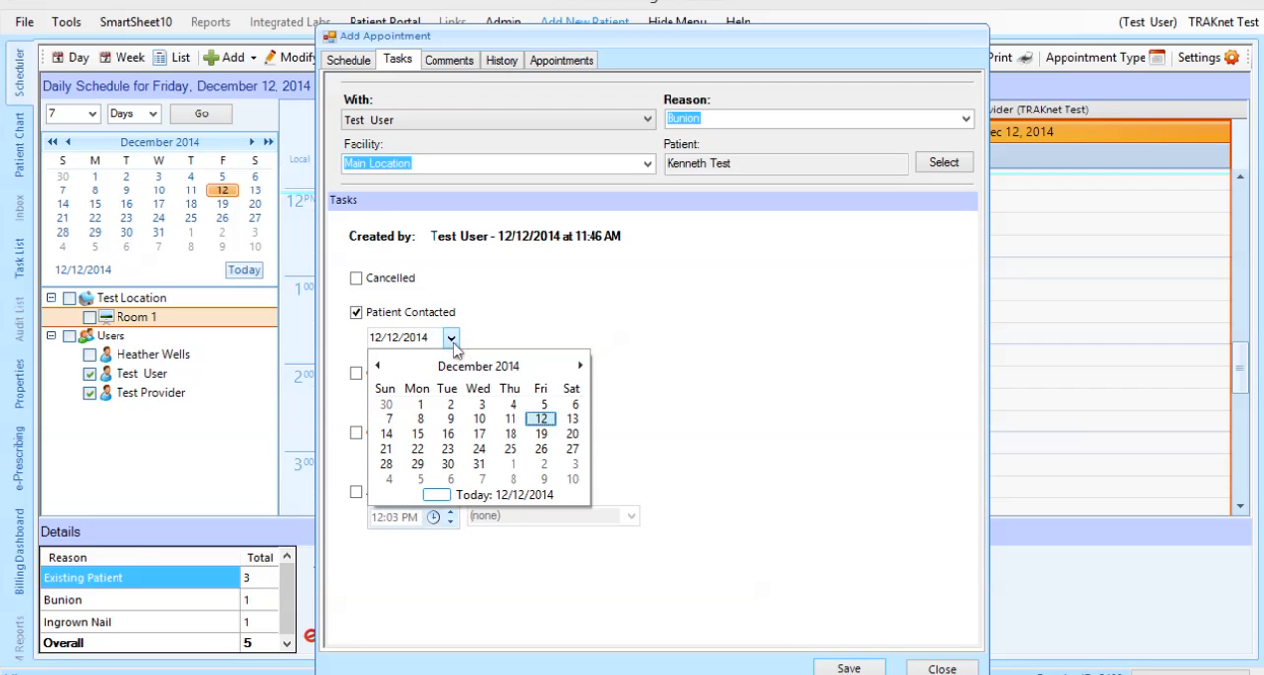
pyautogui.click(450, 403)
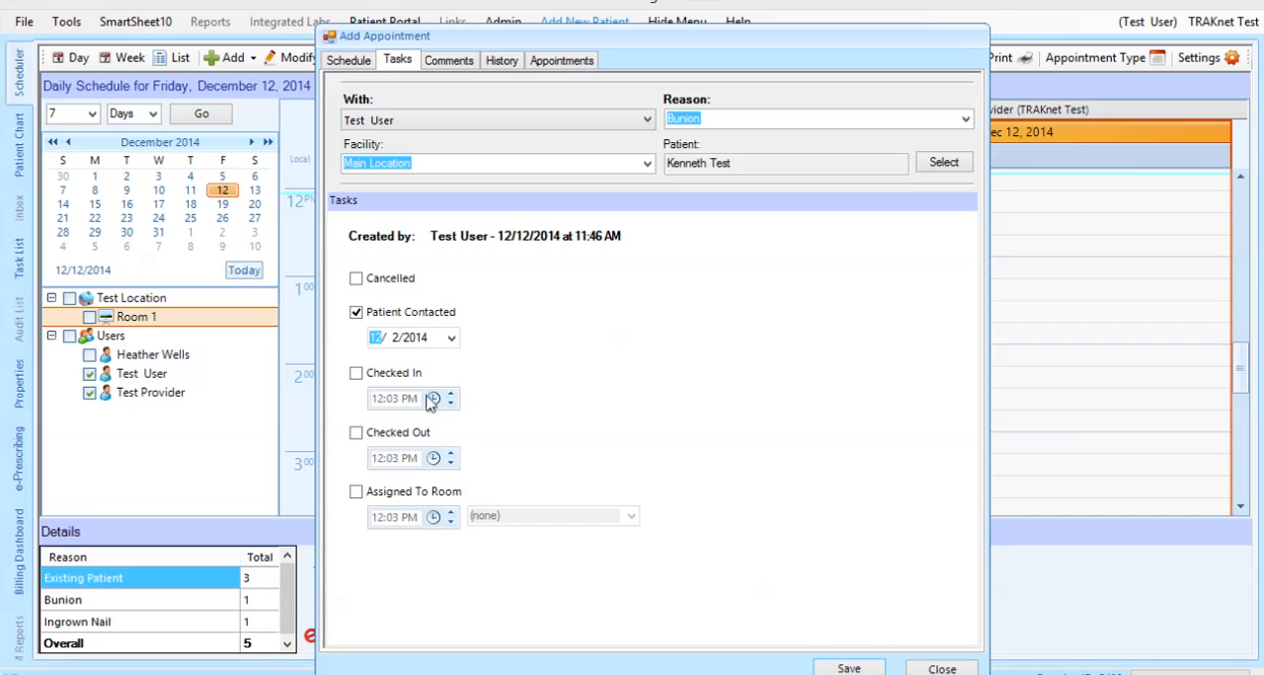
# Try out the checked-in and checked-out marks in the appointment's tasks, clearing each one again
pyautogui.click(356, 375)
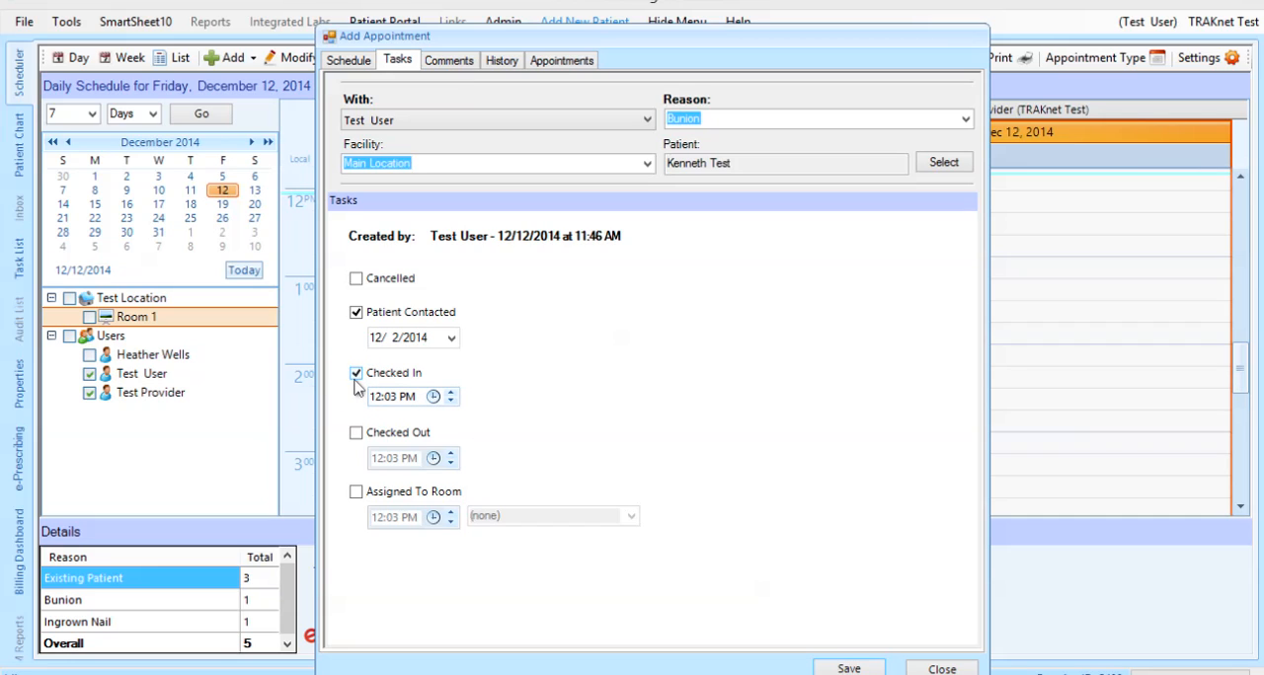
pyautogui.click(356, 374)
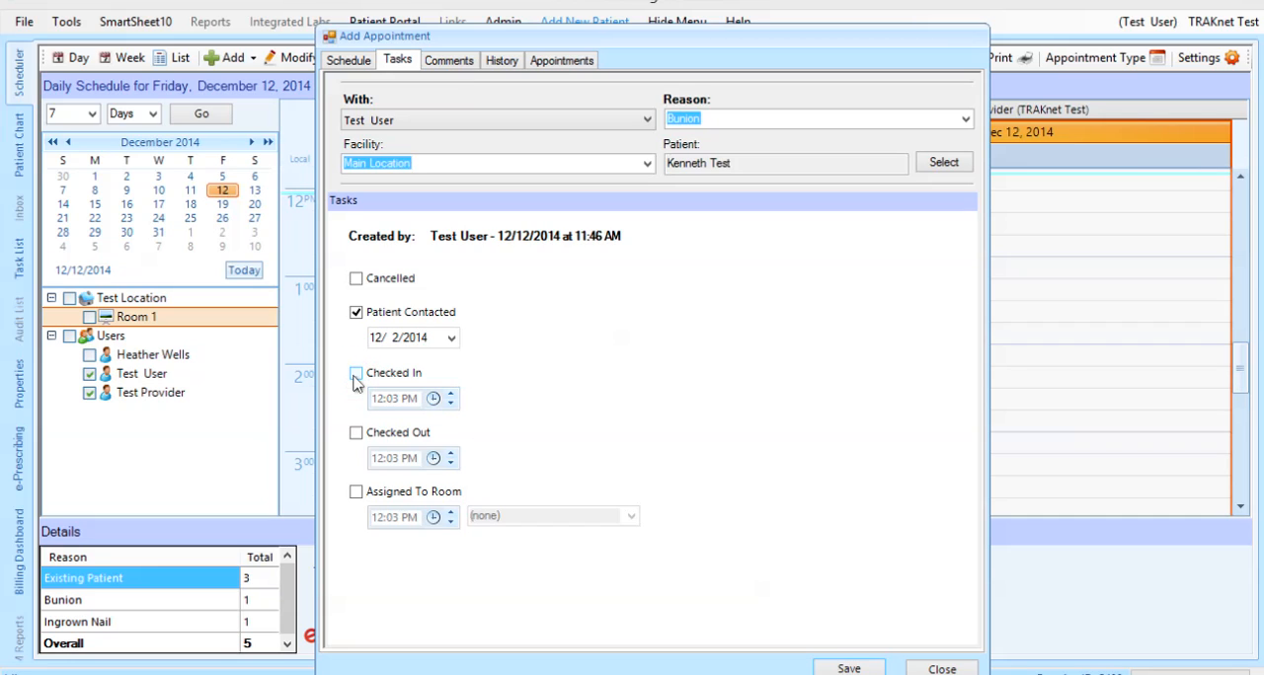
pyautogui.click(355, 434)
pyautogui.click(356, 433)
# Mark the appointment as assigned to a room and choose Room 1
pyautogui.click(357, 492)
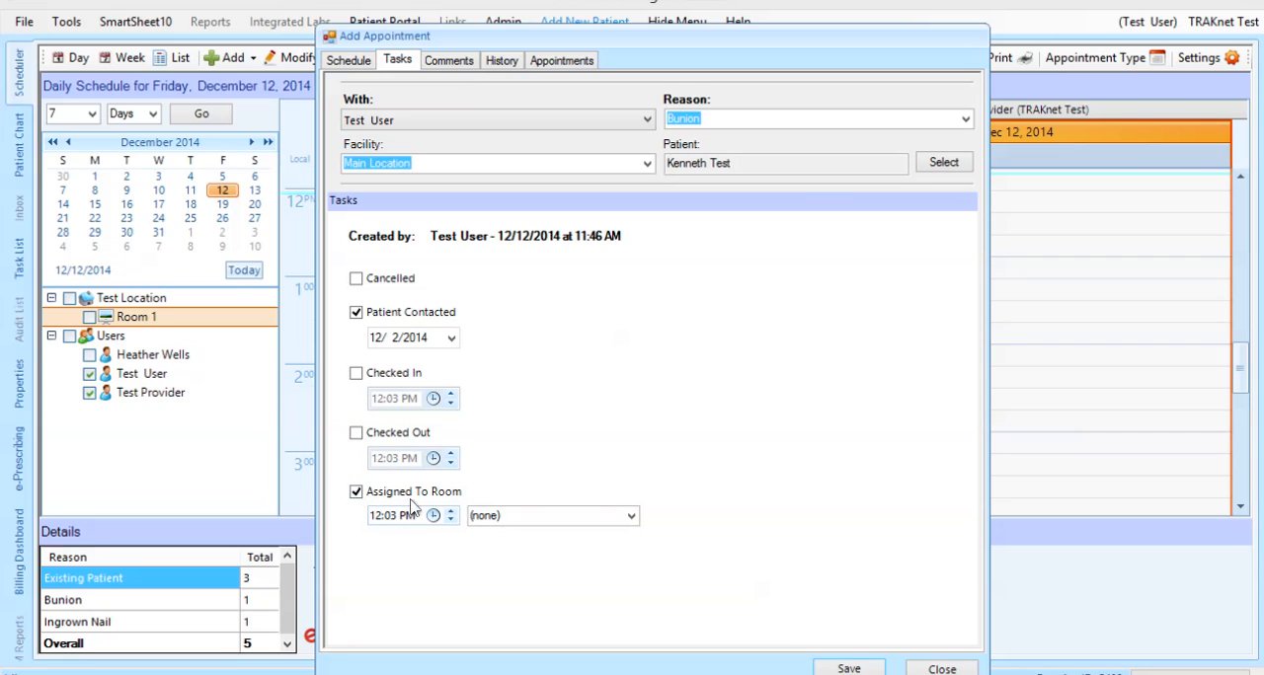
pyautogui.click(624, 515)
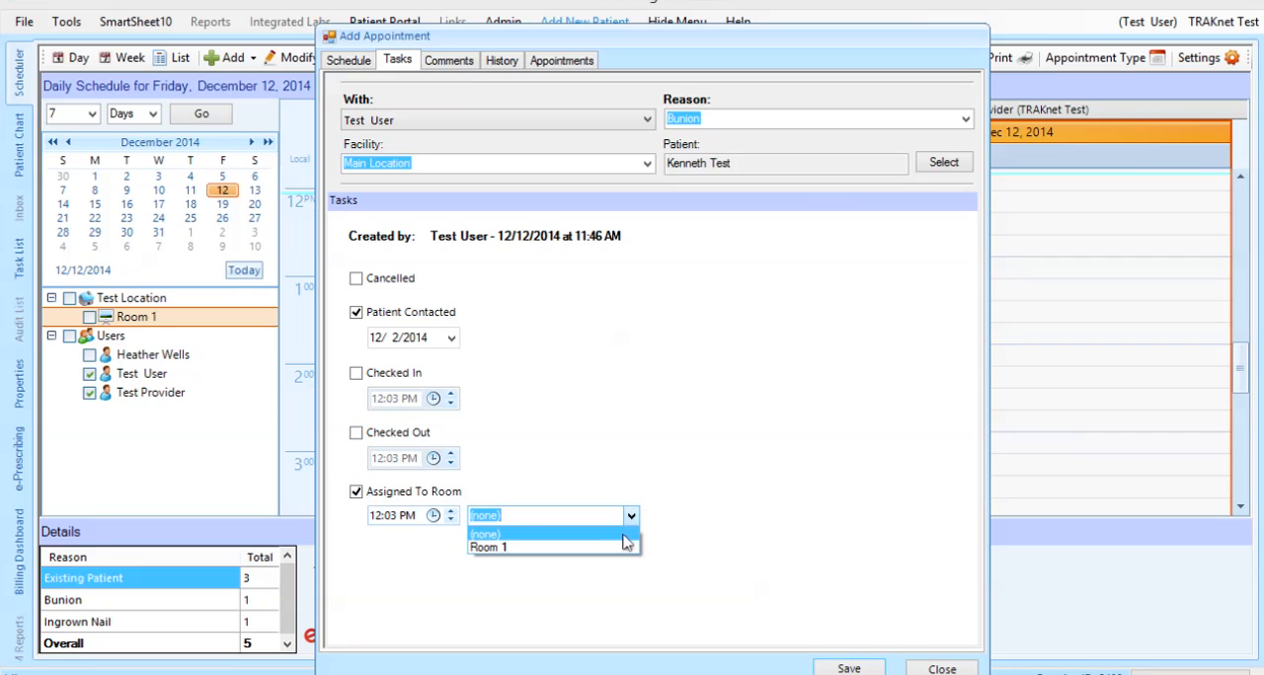
pyautogui.click(620, 546)
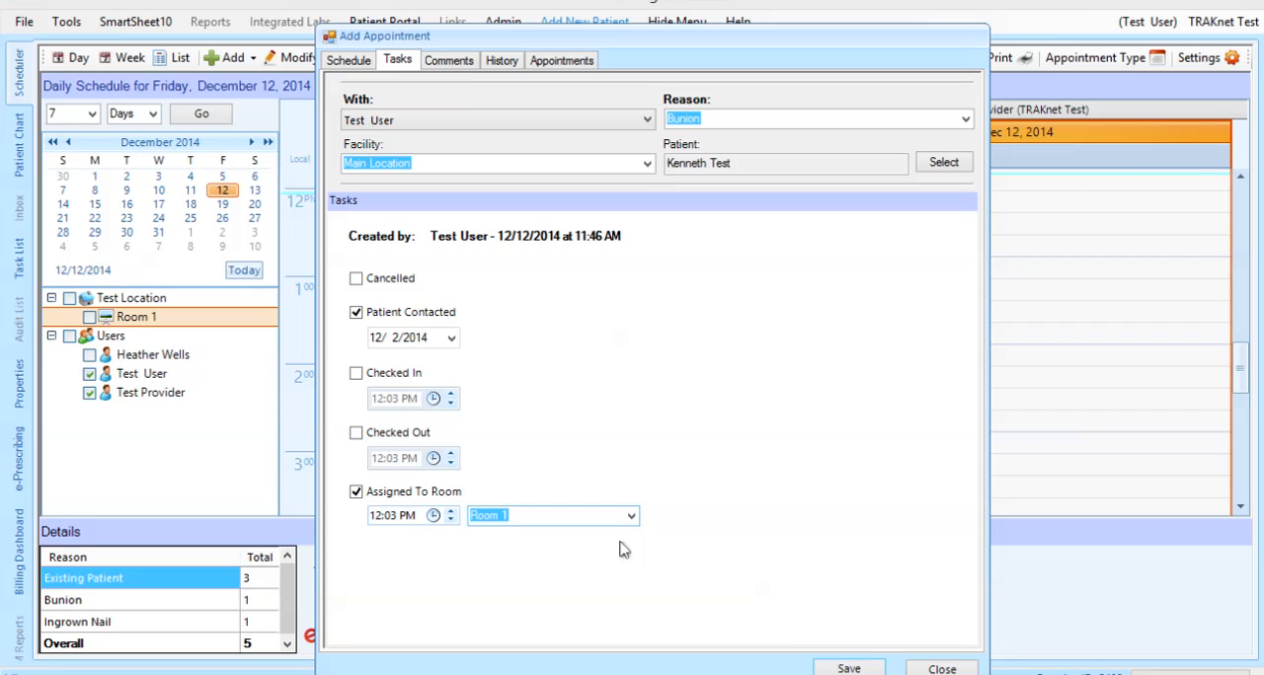
# Add the comment "This is a comment." to the new appointment
pyautogui.click(456, 62)
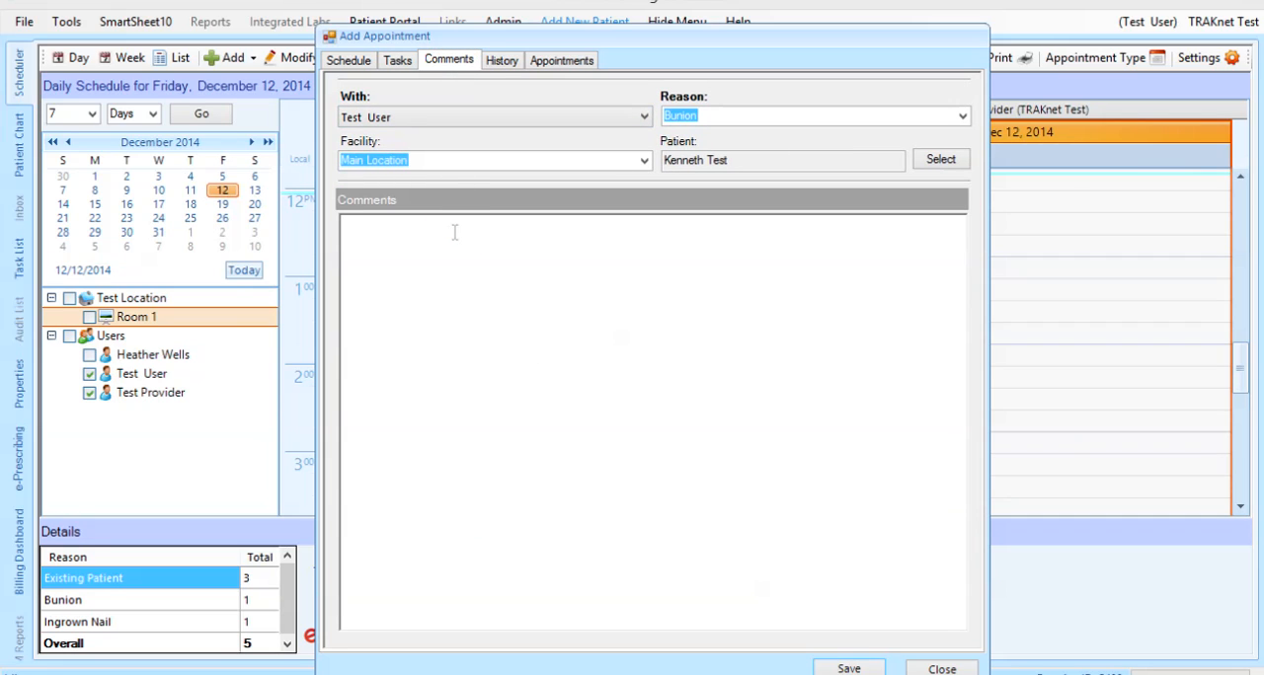
pyautogui.write('This is a comment.')
# Review the appointment's history and the patient's other appointments, and save the new appointment
pyautogui.click(504, 61)
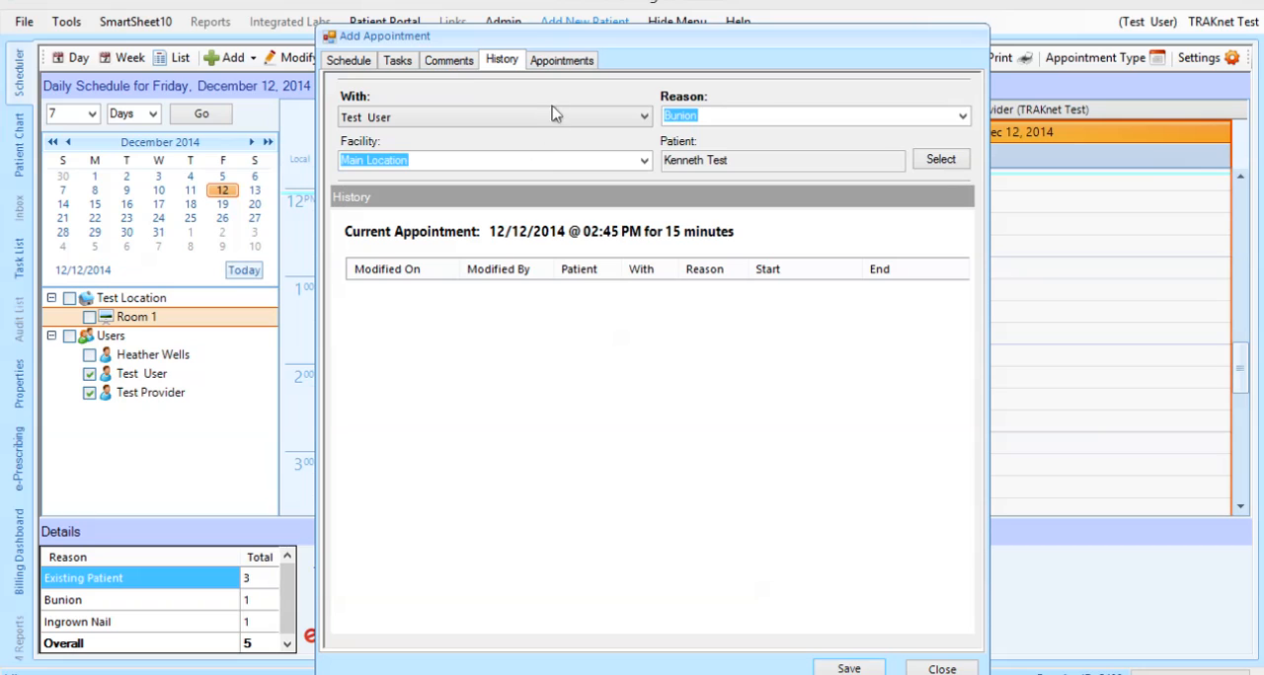
pyautogui.click(581, 61)
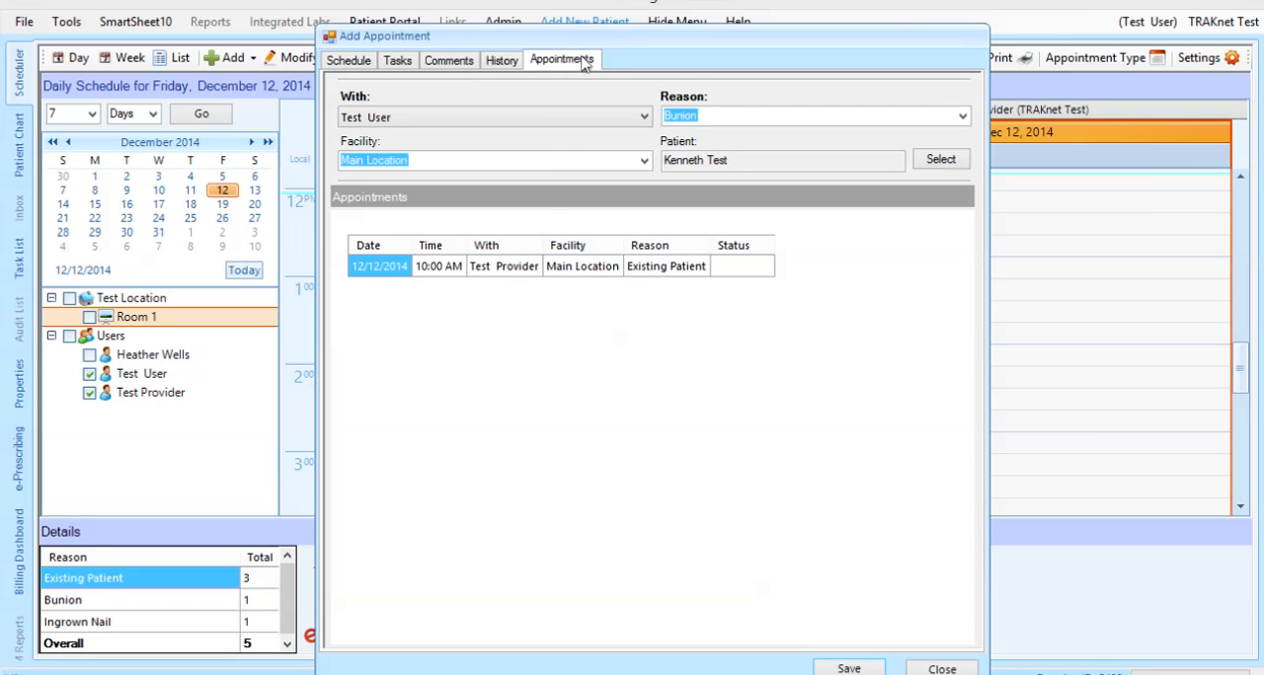
pyautogui.click(530, 262)
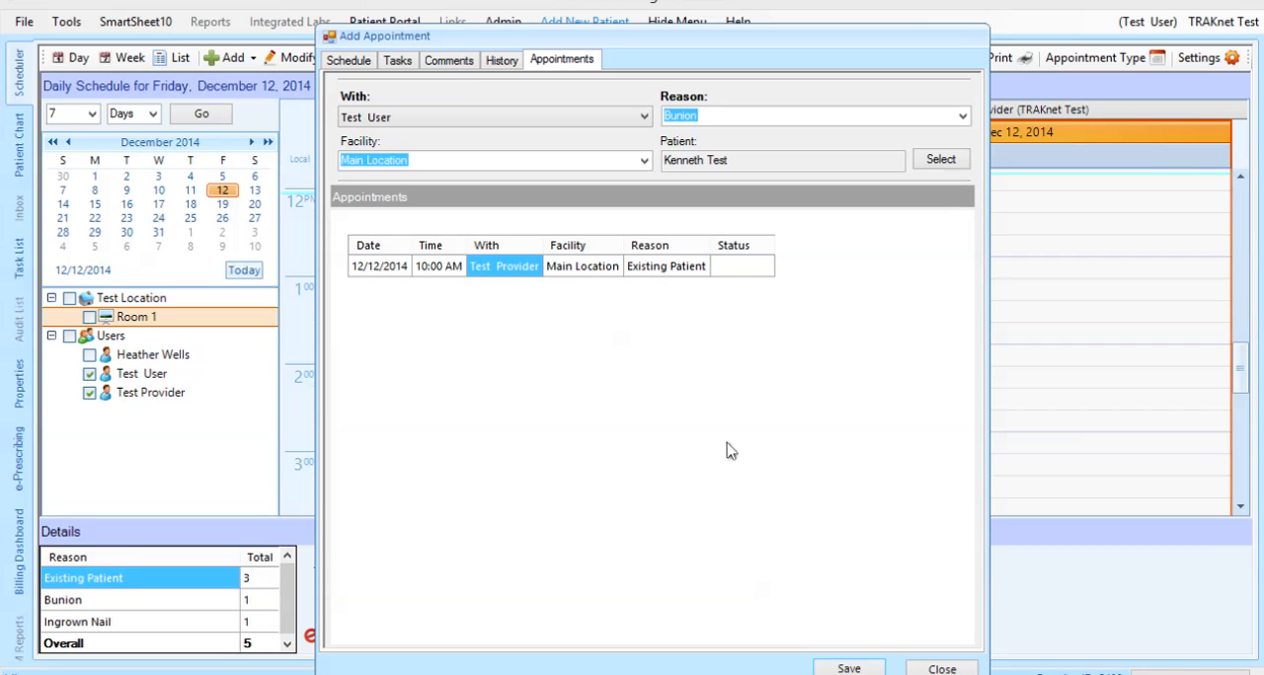
pyautogui.click(845, 669)
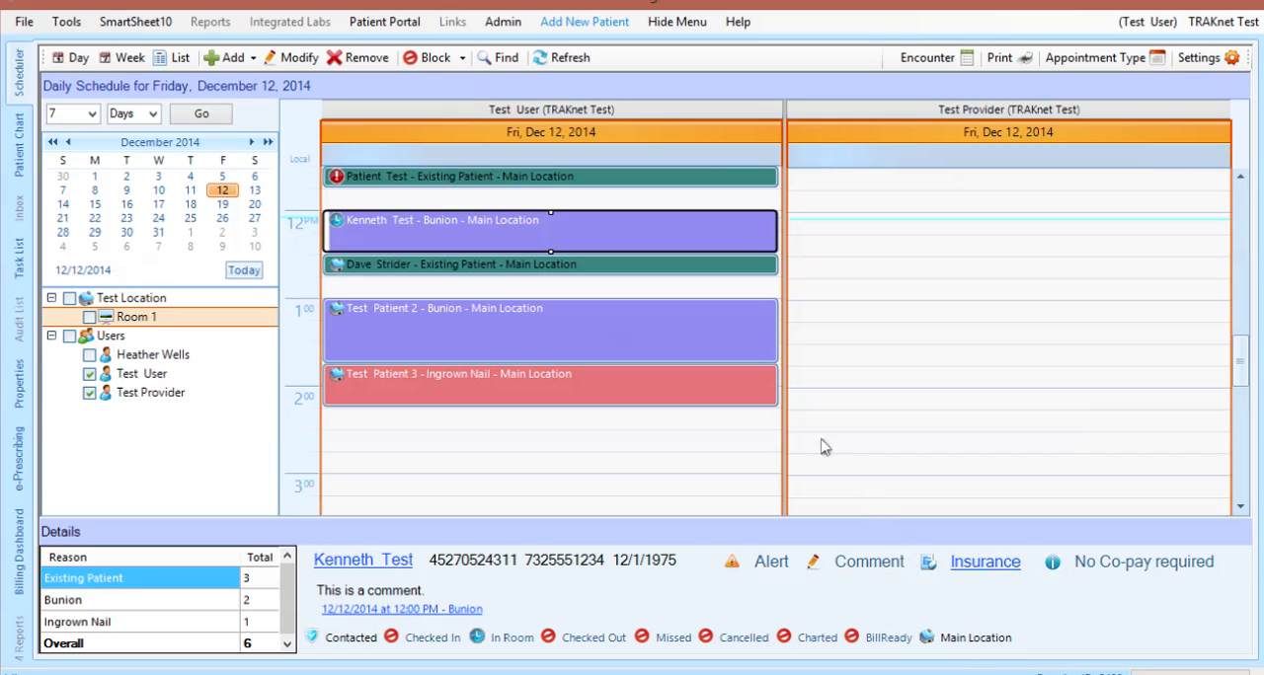
# Review the saved noon bunion appointment's tasks without changing them, and check the patient in from the schedule
pyautogui.rightClick(658, 232)
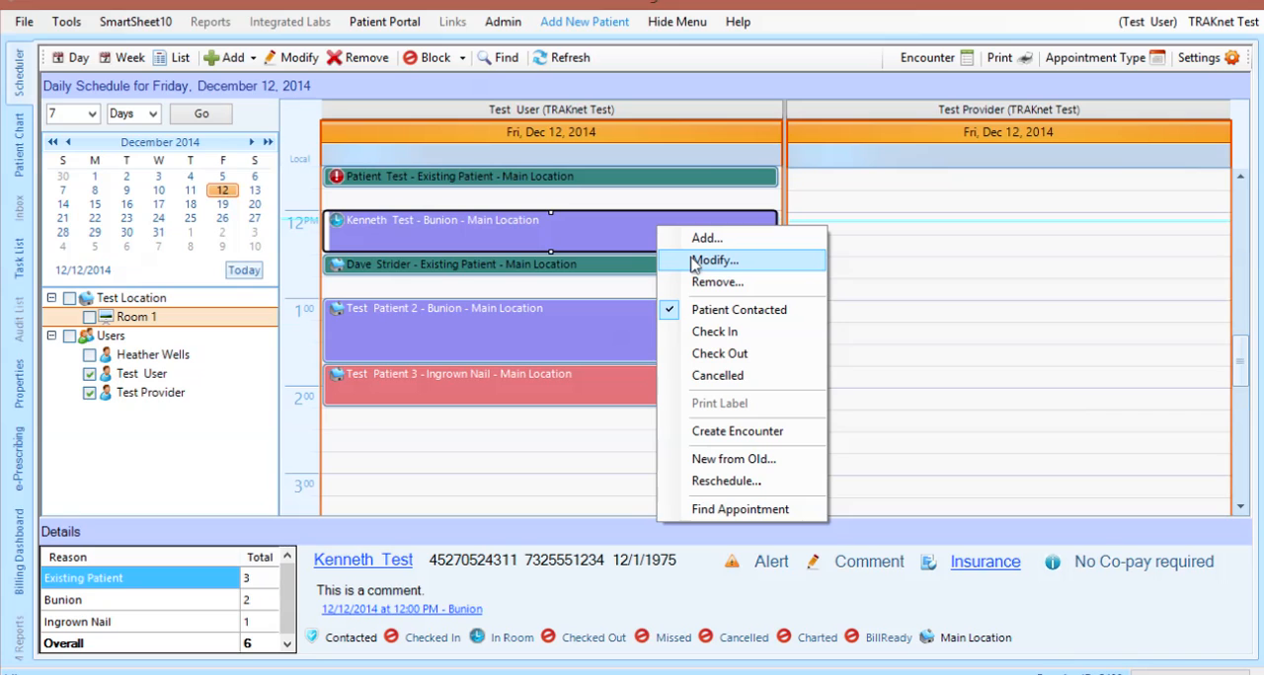
pyautogui.click(694, 262)
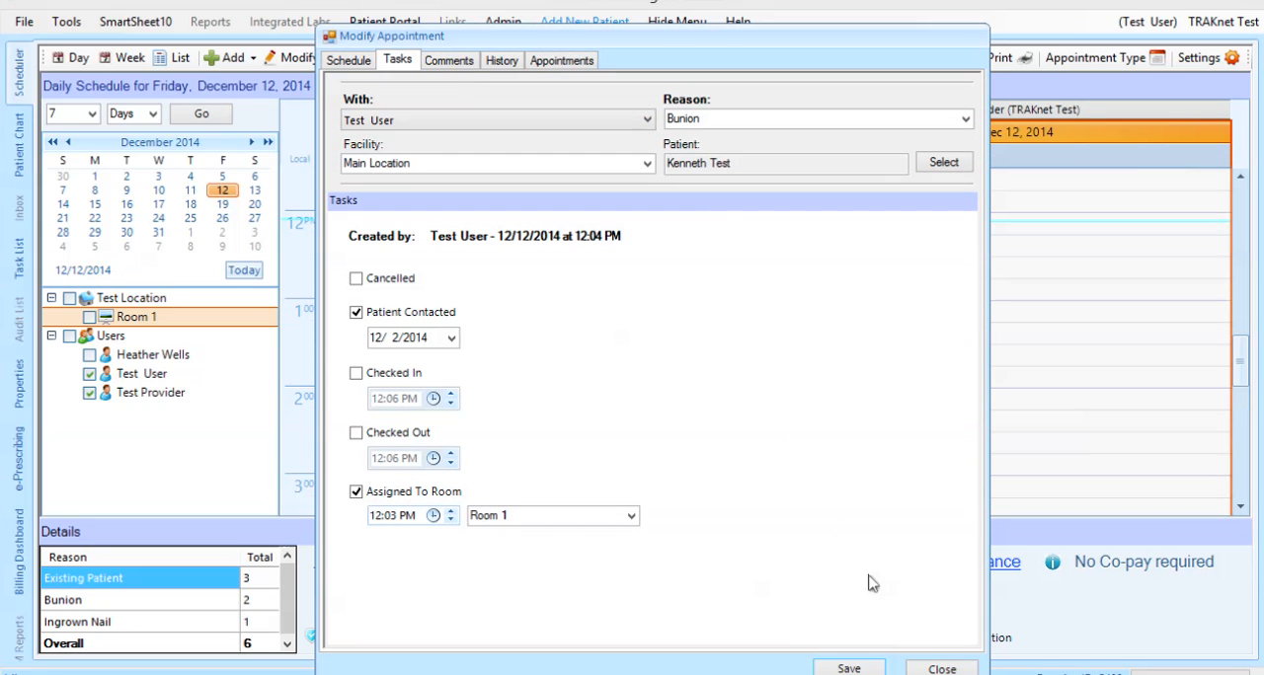
pyautogui.click(924, 669)
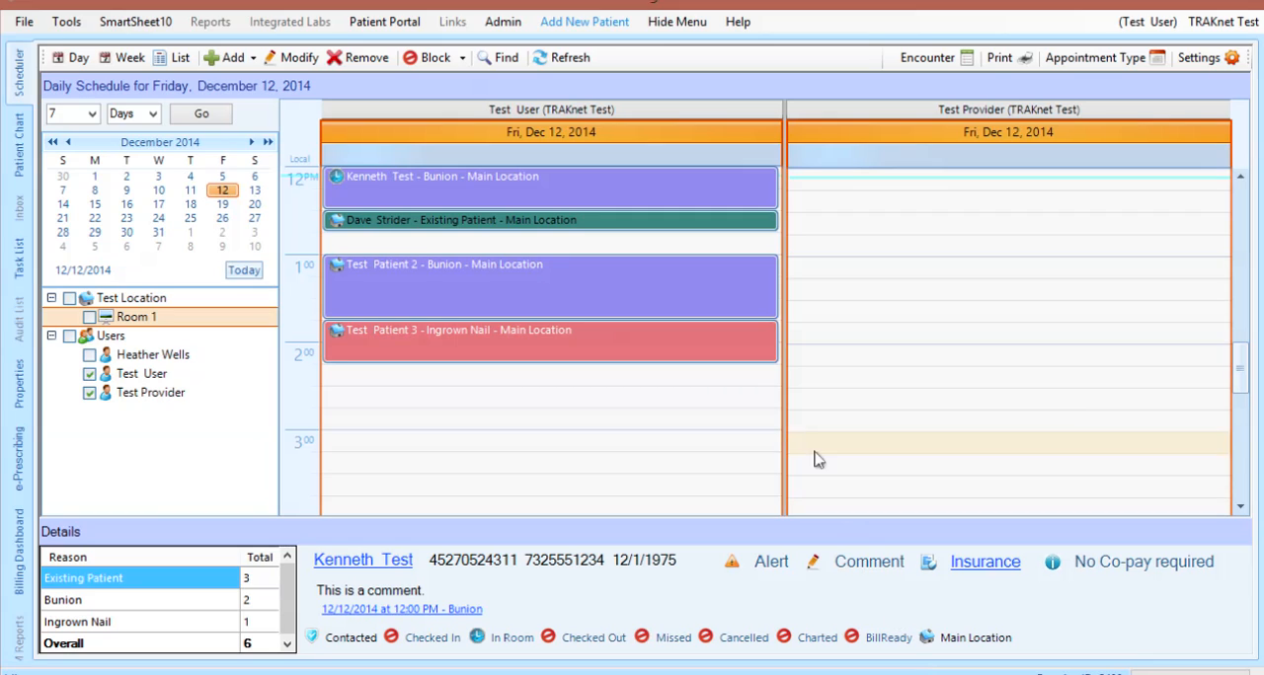
pyautogui.rightClick(687, 197)
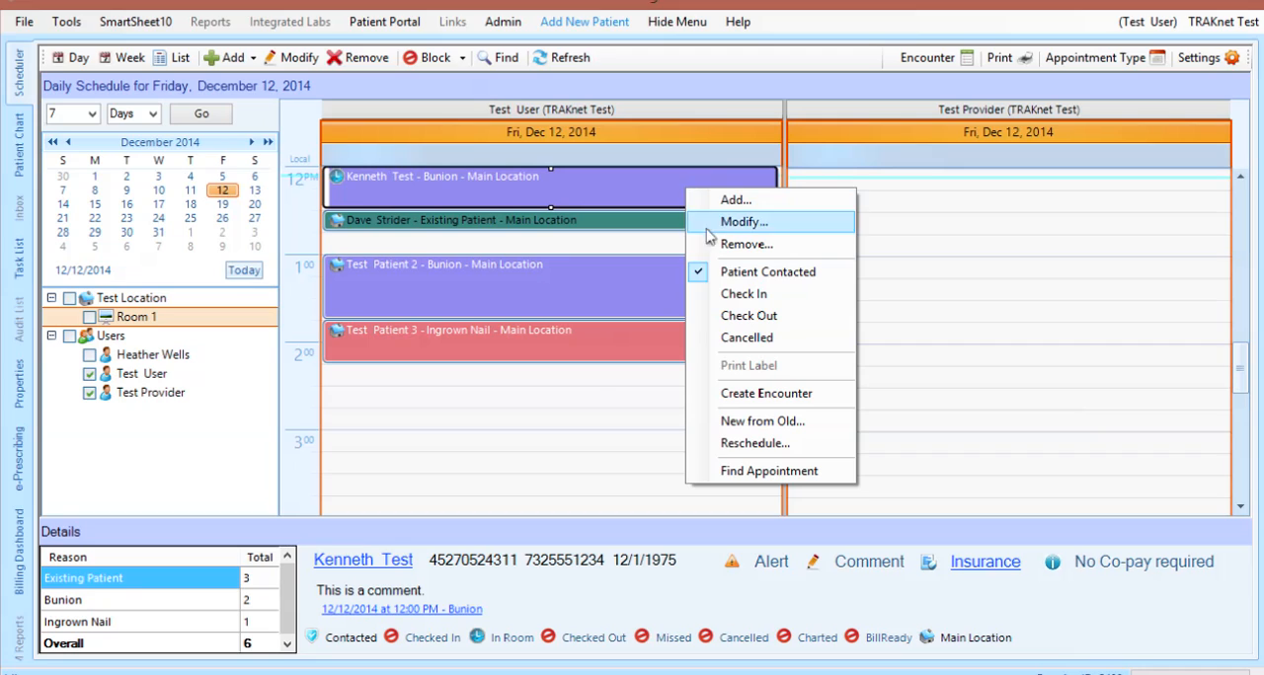
pyautogui.click(746, 293)
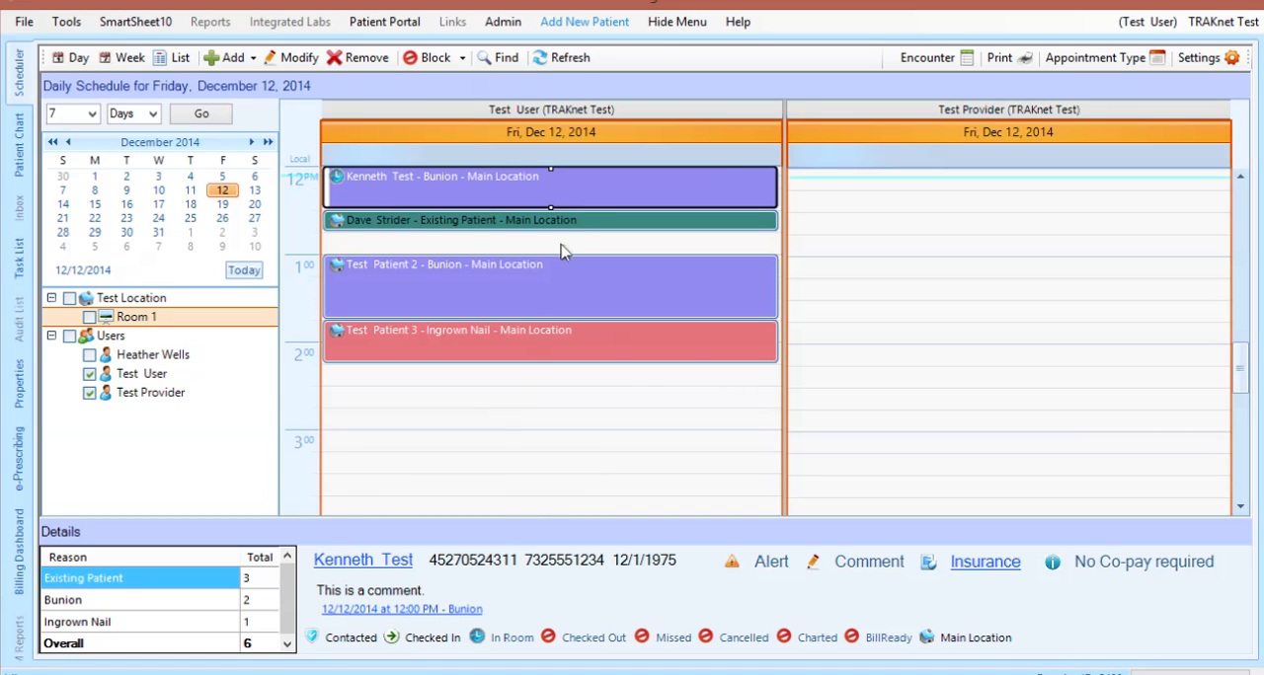
# Try rescheduling the noon bunion appointment to 12/17/2014, and close it without saving
pyautogui.rightClick(583, 189)
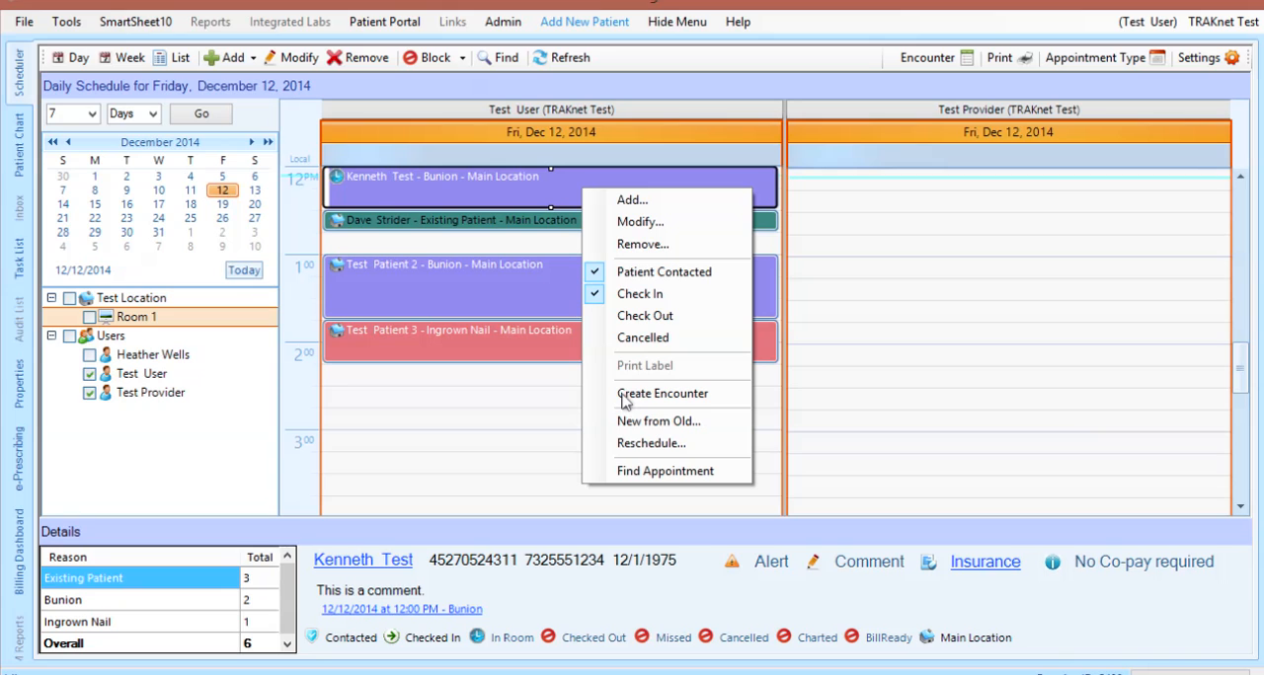
pyautogui.click(646, 443)
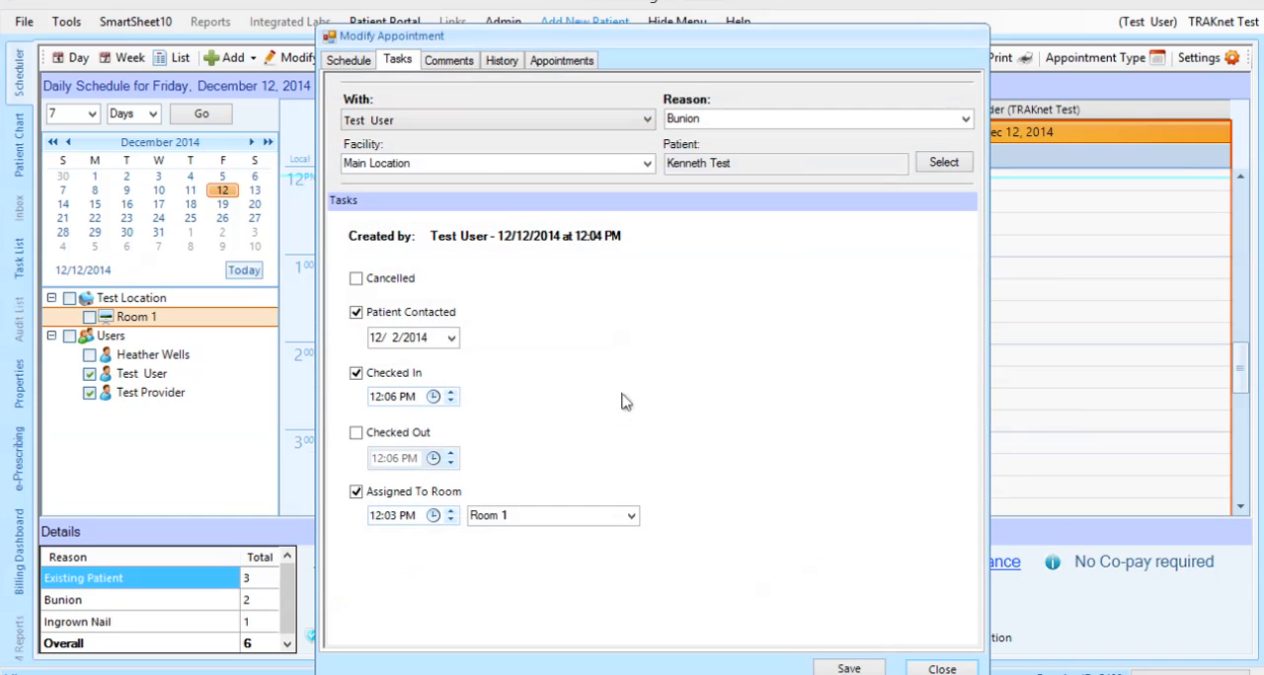
pyautogui.click(356, 61)
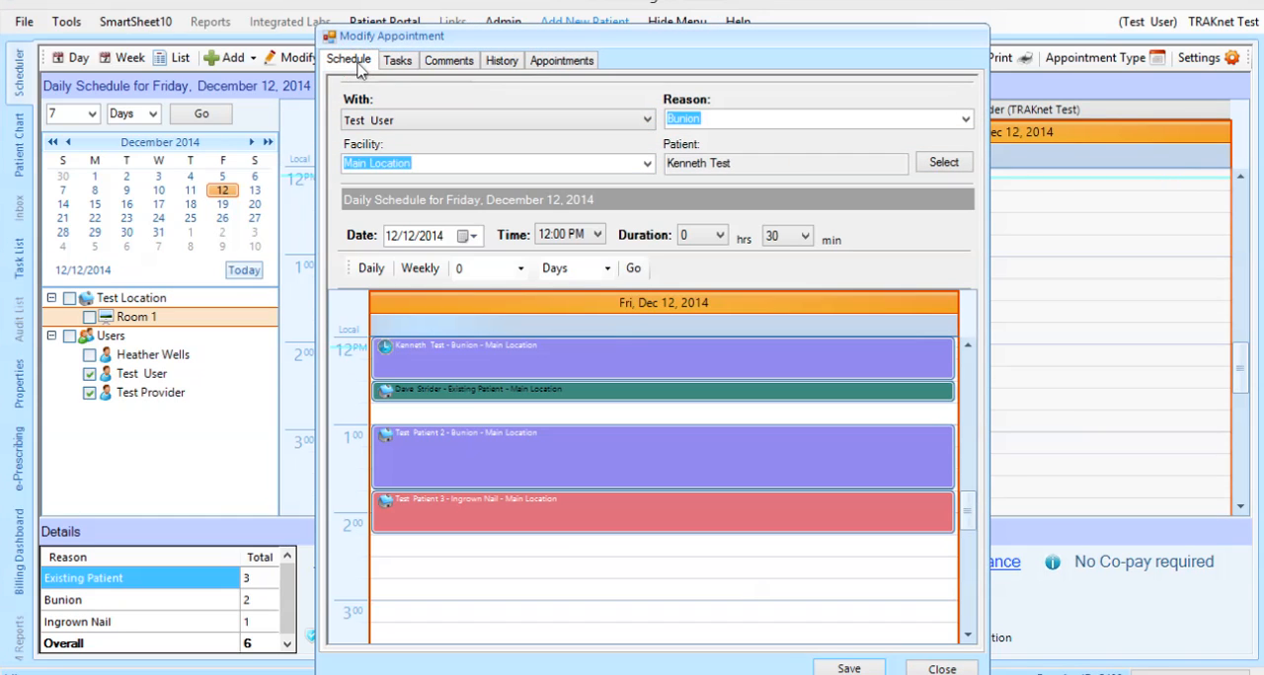
pyautogui.click(468, 237)
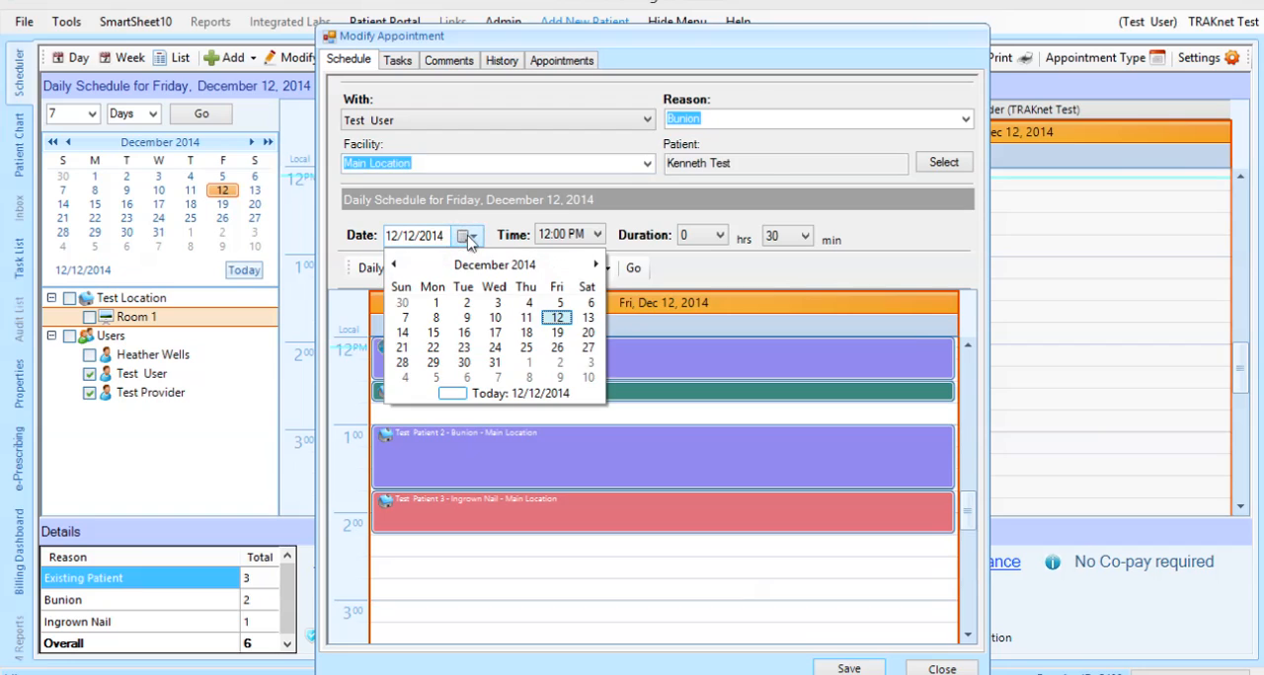
pyautogui.click(497, 335)
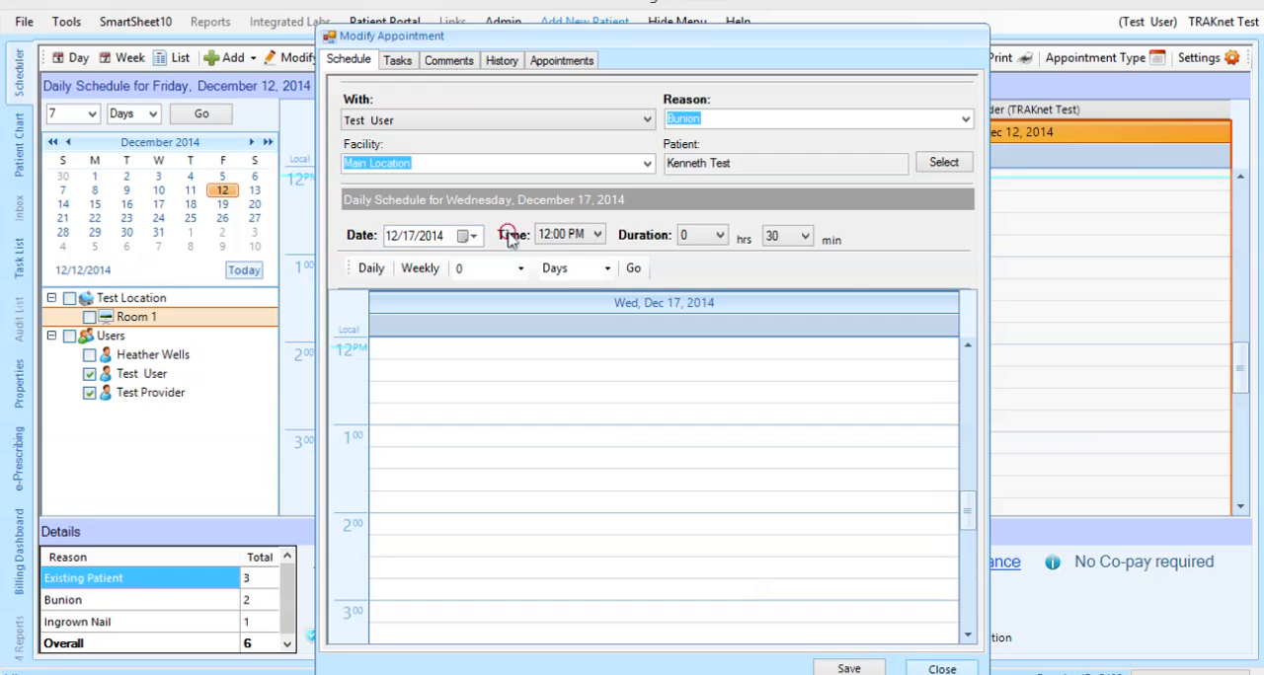
pyautogui.click(942, 669)
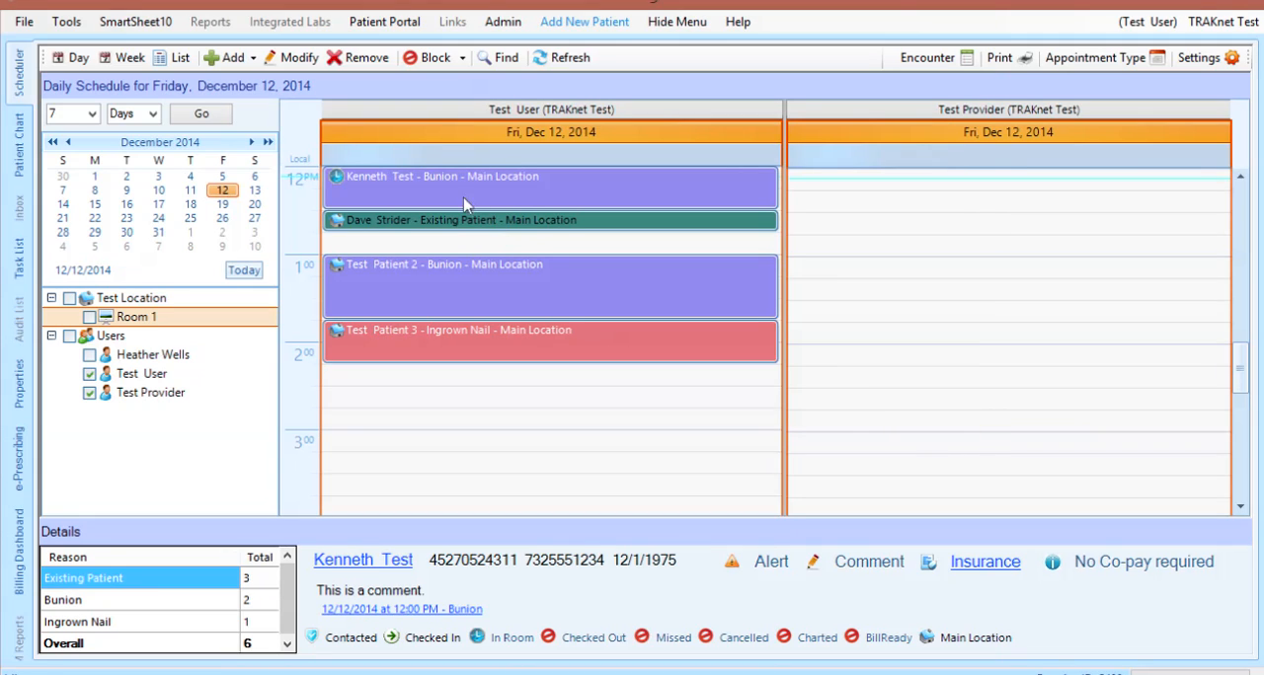
# Open the noon bunion appointment for modification to view its tasks, and close it again
pyautogui.click(587, 189)
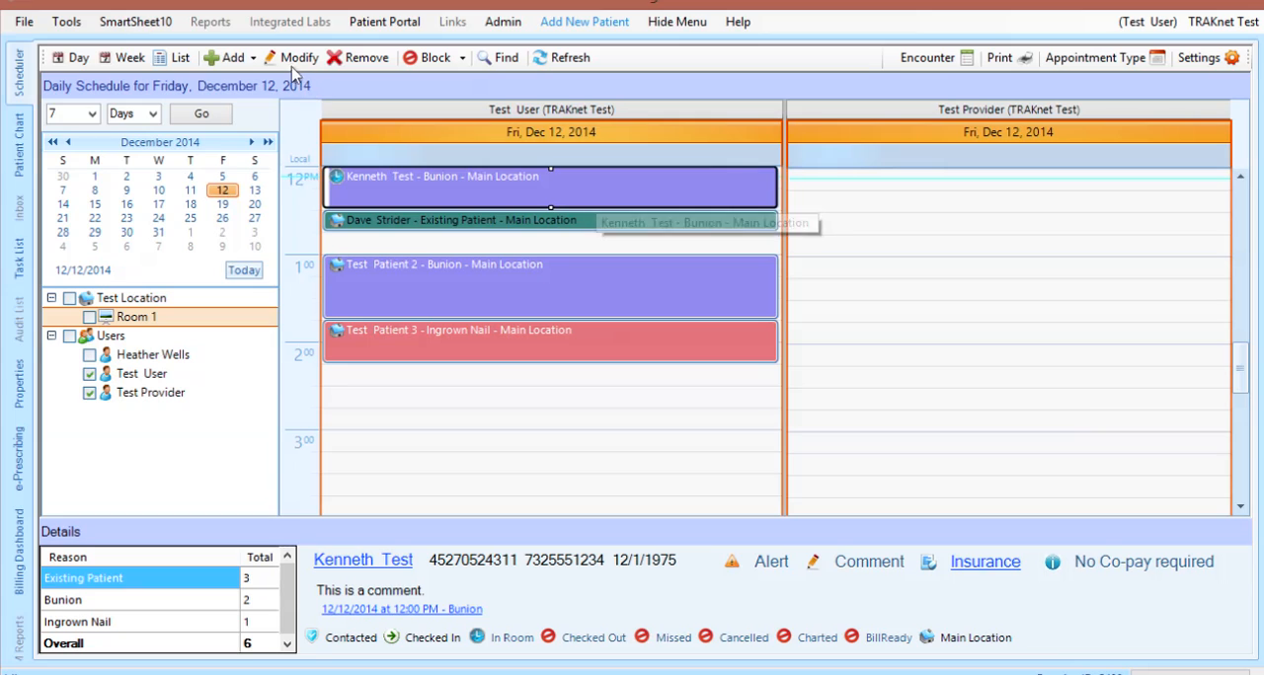
pyautogui.click(291, 59)
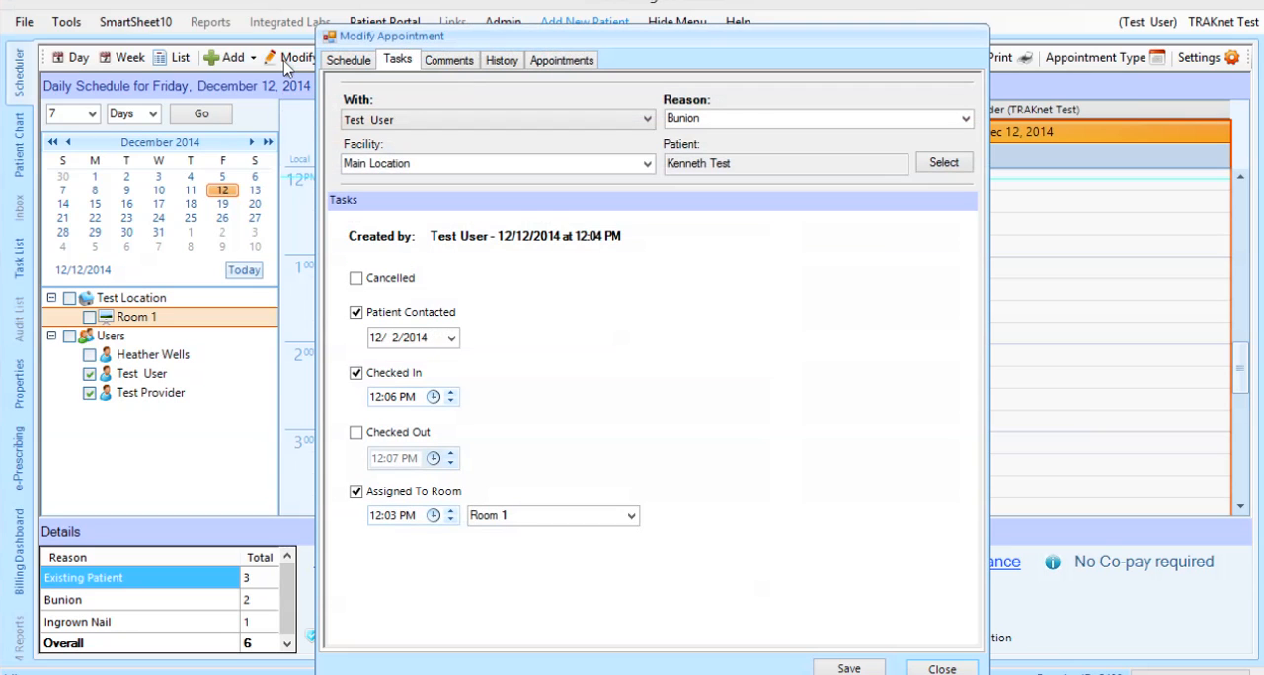
pyautogui.click(929, 669)
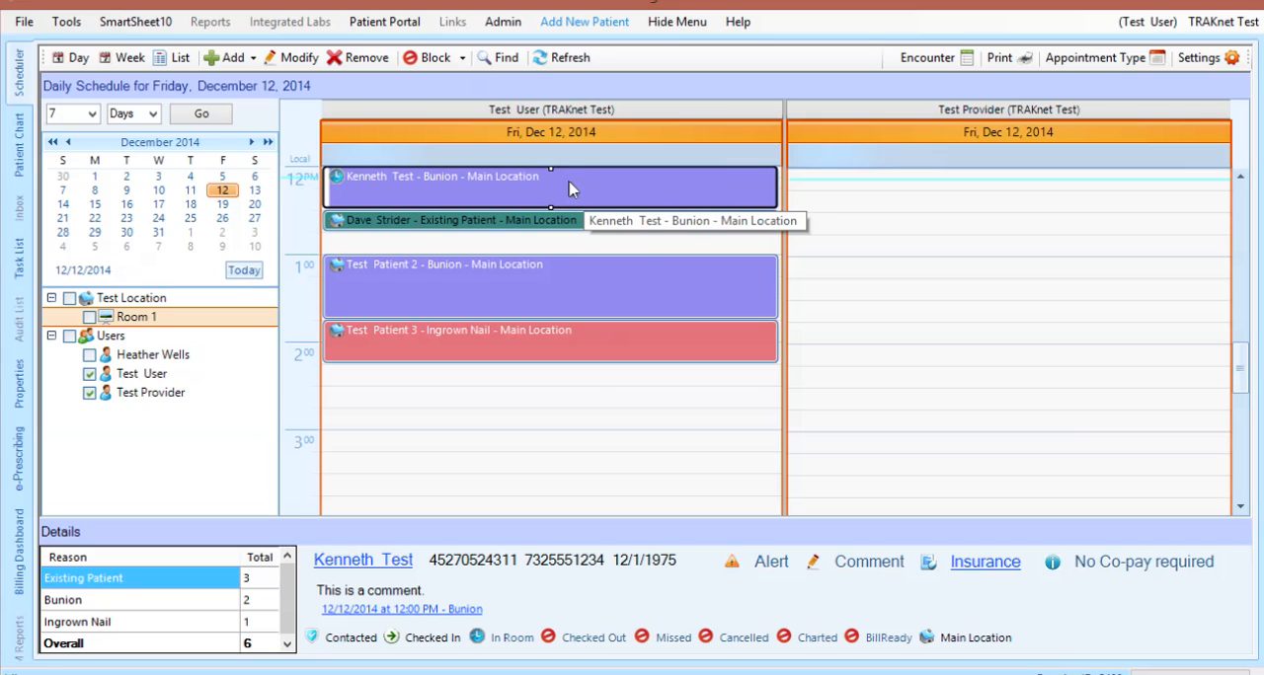
# Start a second appointment at 12:00 PM on 12/12/2014 with the reason Existing Patient, double-booking the noon slot
pyautogui.scroll(1, 569, 189)
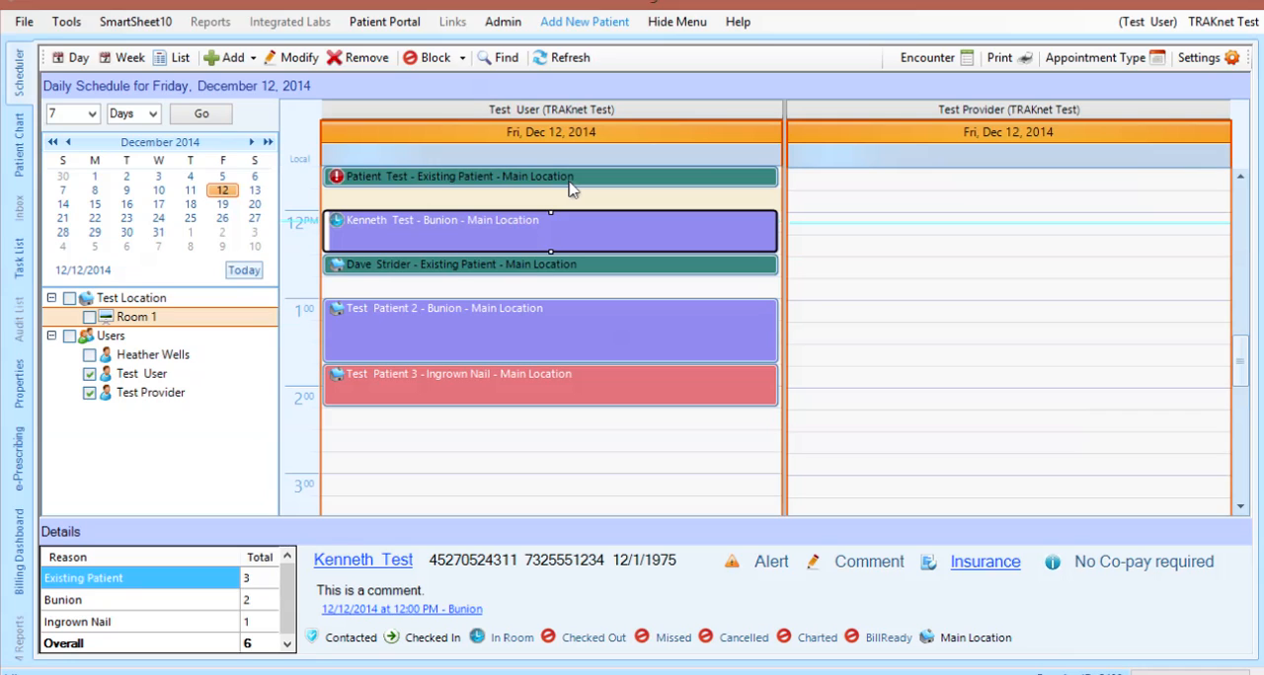
pyautogui.click(781, 228)
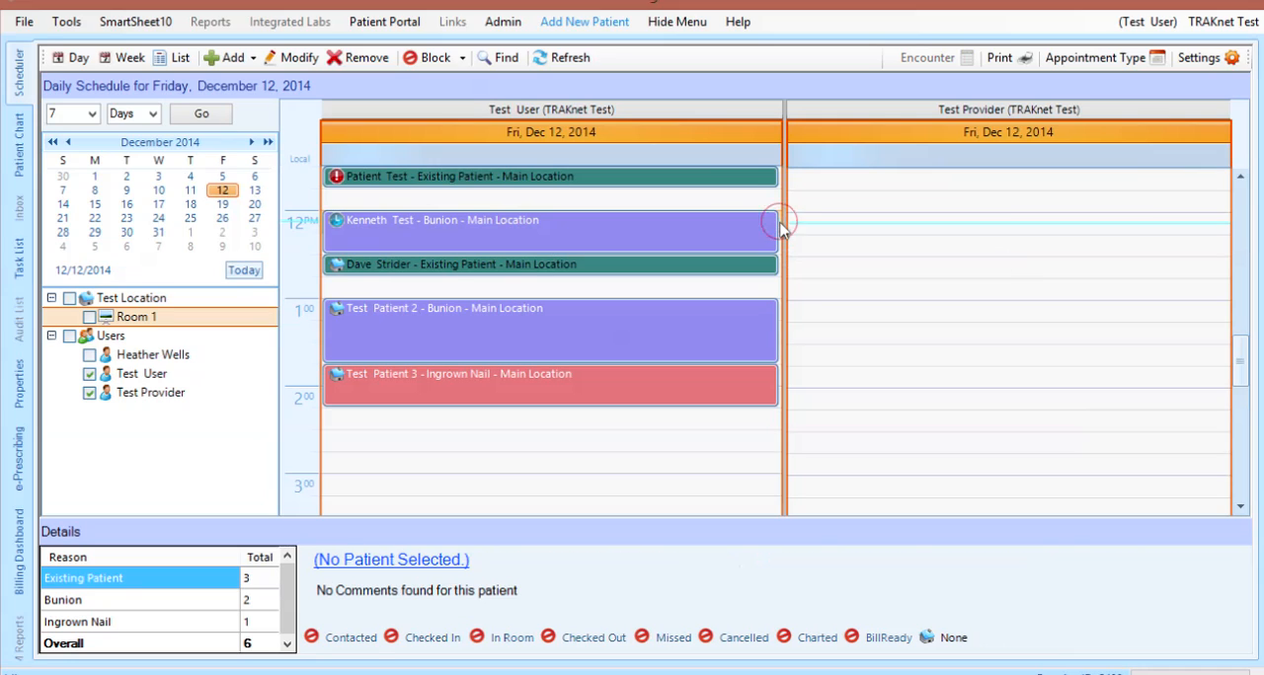
pyautogui.rightClick(781, 228)
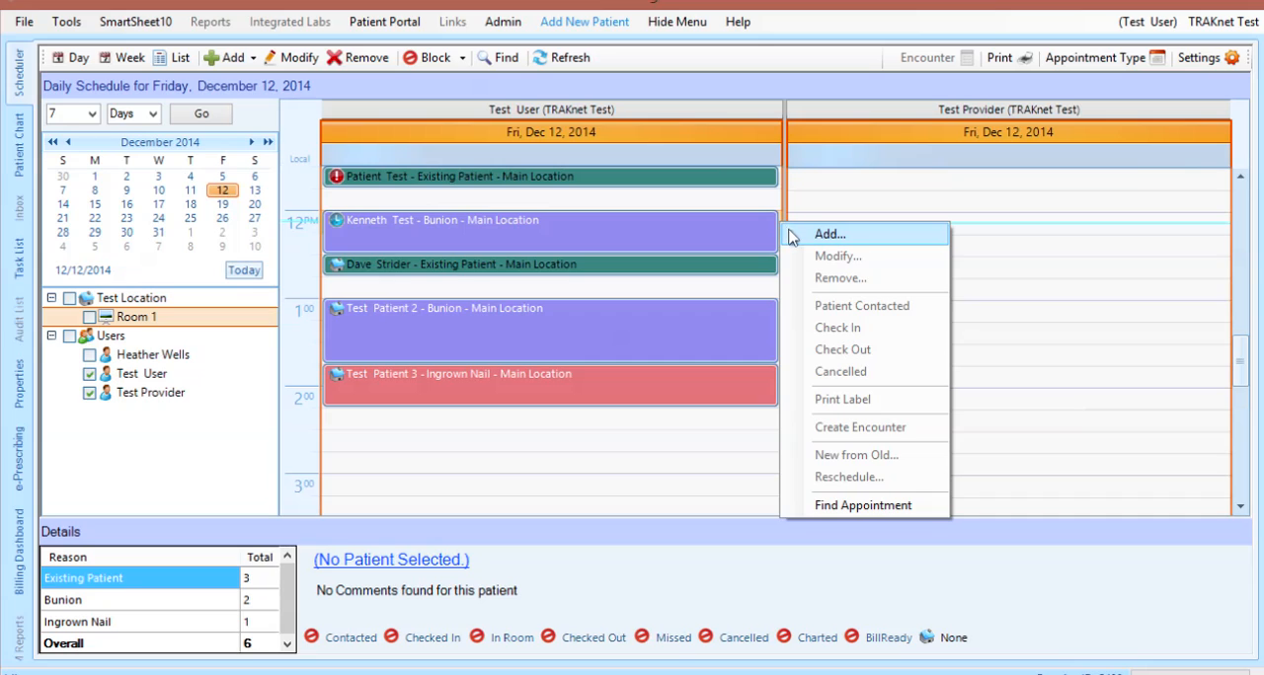
pyautogui.click(789, 237)
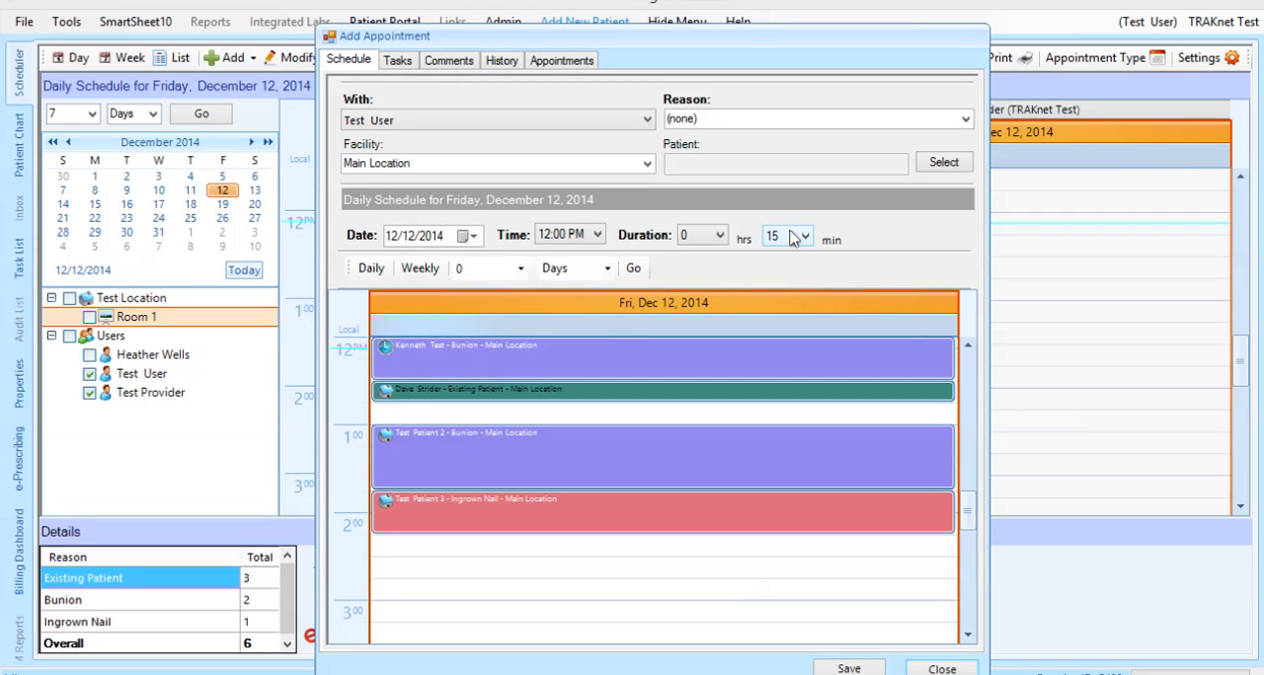
pyautogui.click(963, 120)
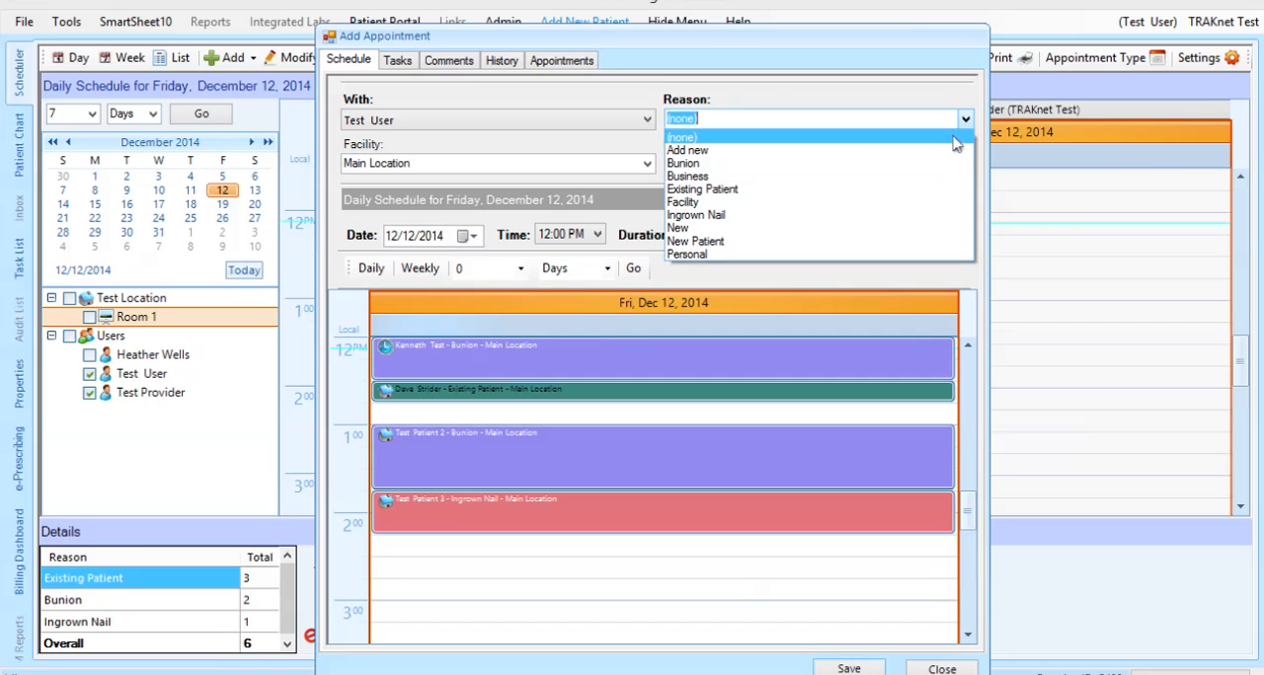
pyautogui.click(918, 190)
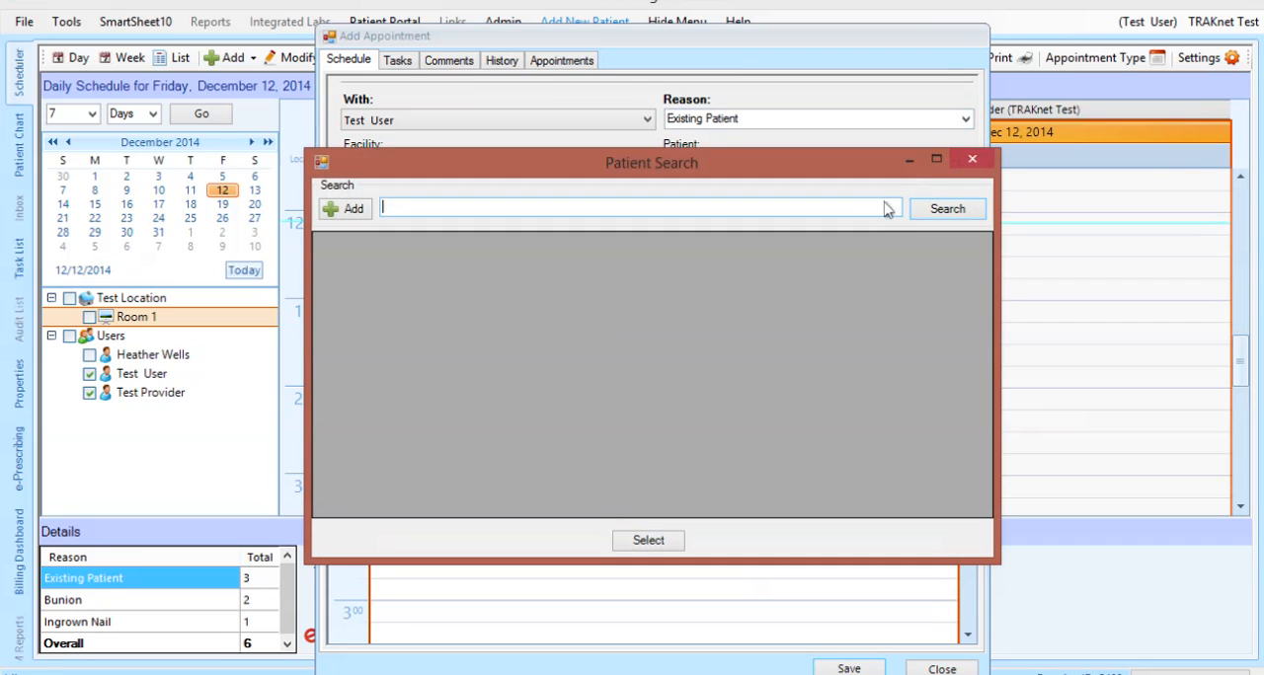
# Search the patients for "test", choose the fifth listed patient for the double-booked appointment, and save it
pyautogui.write('test')
pyautogui.press('Return')
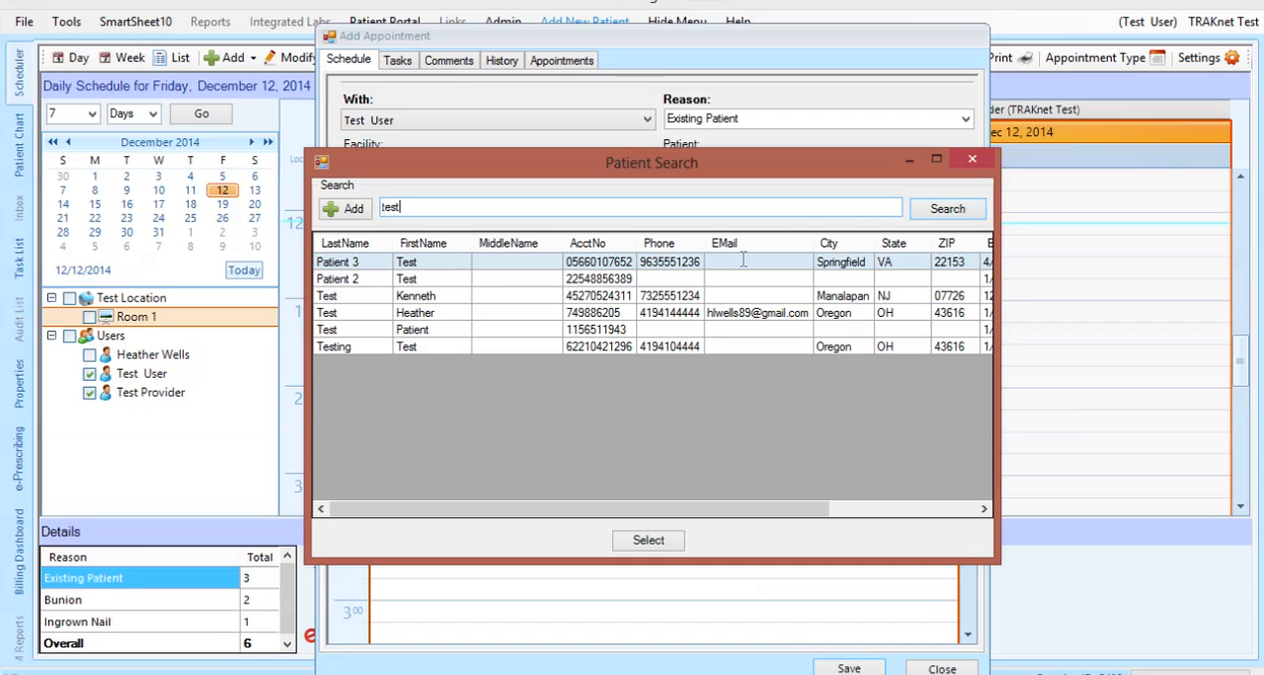
pyautogui.click(632, 329)
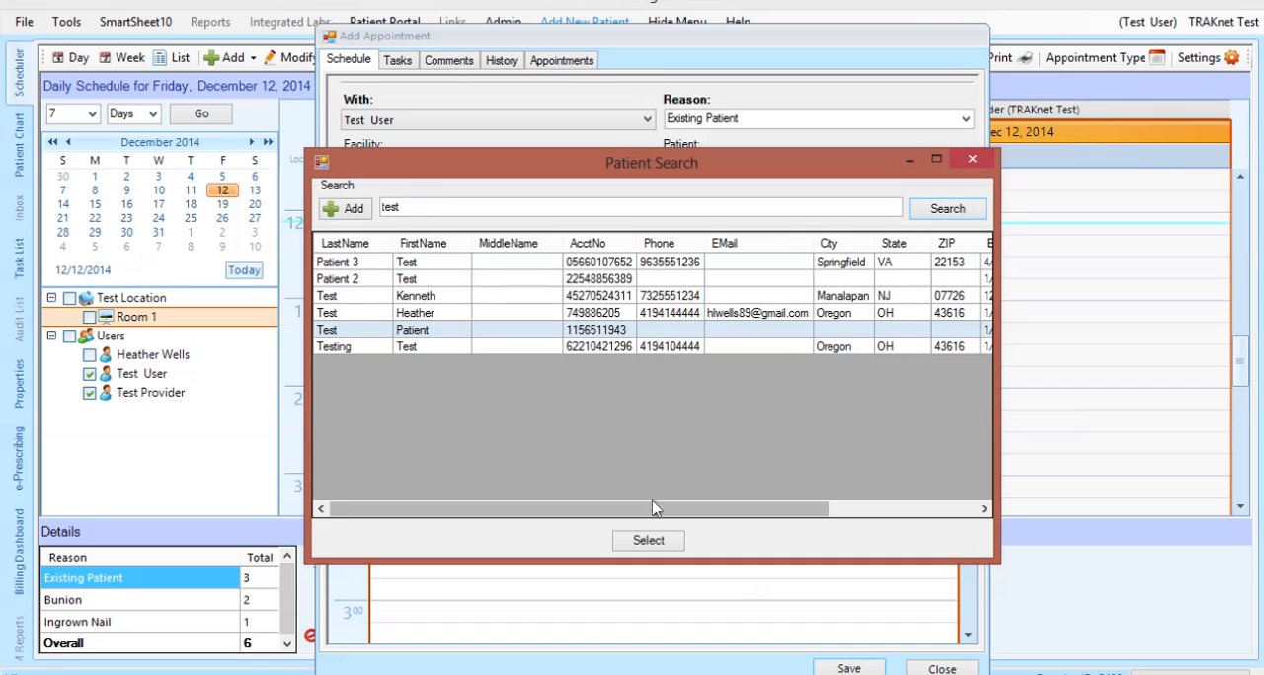
pyautogui.click(648, 539)
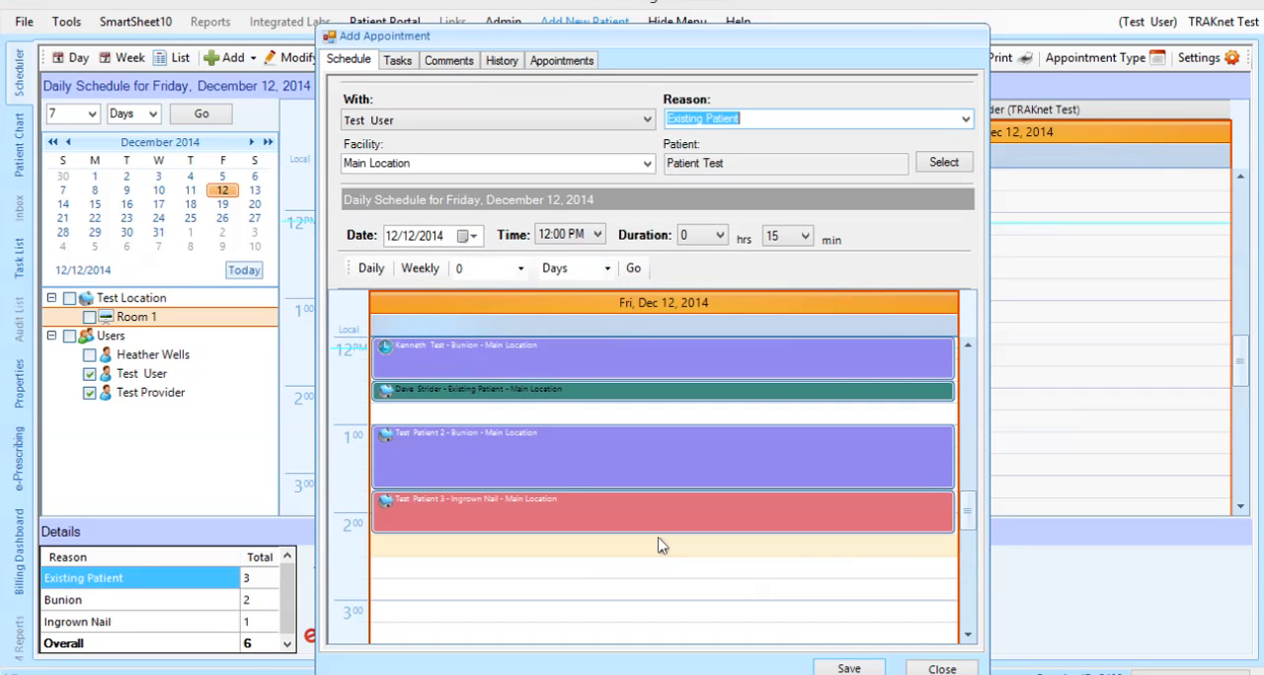
pyautogui.click(849, 669)
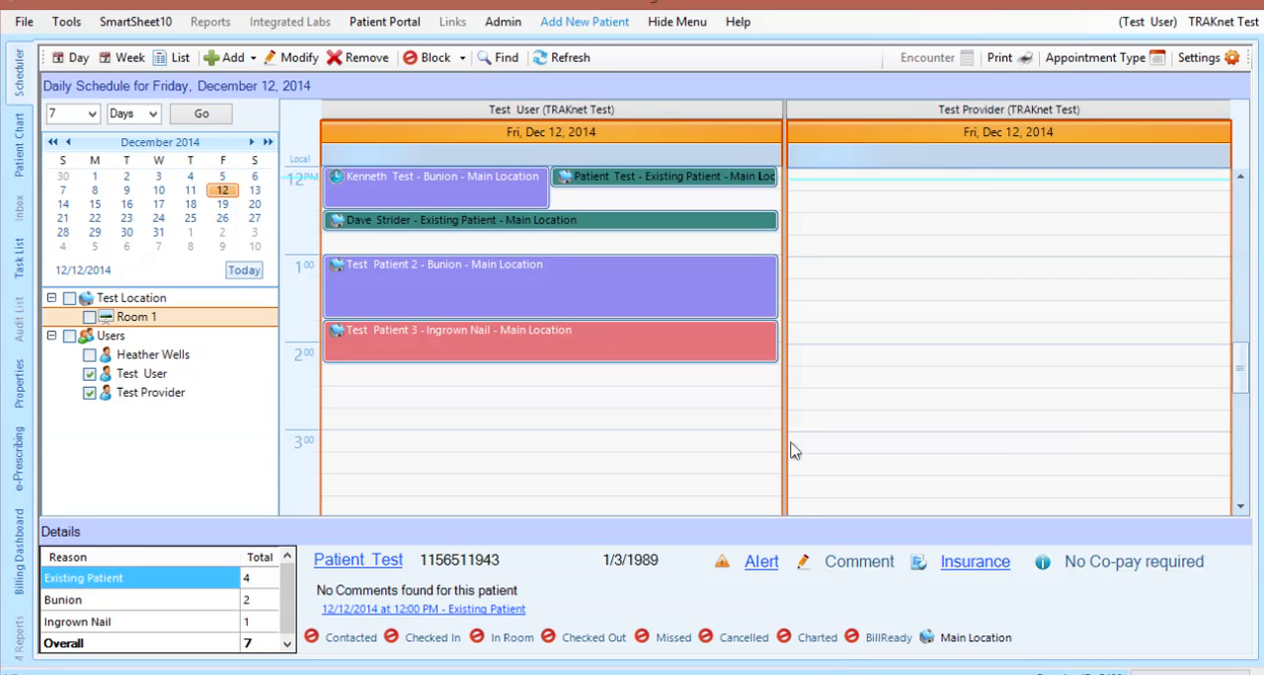
# Compare the details of the two double-booked noon appointments
pyautogui.click(726, 179)
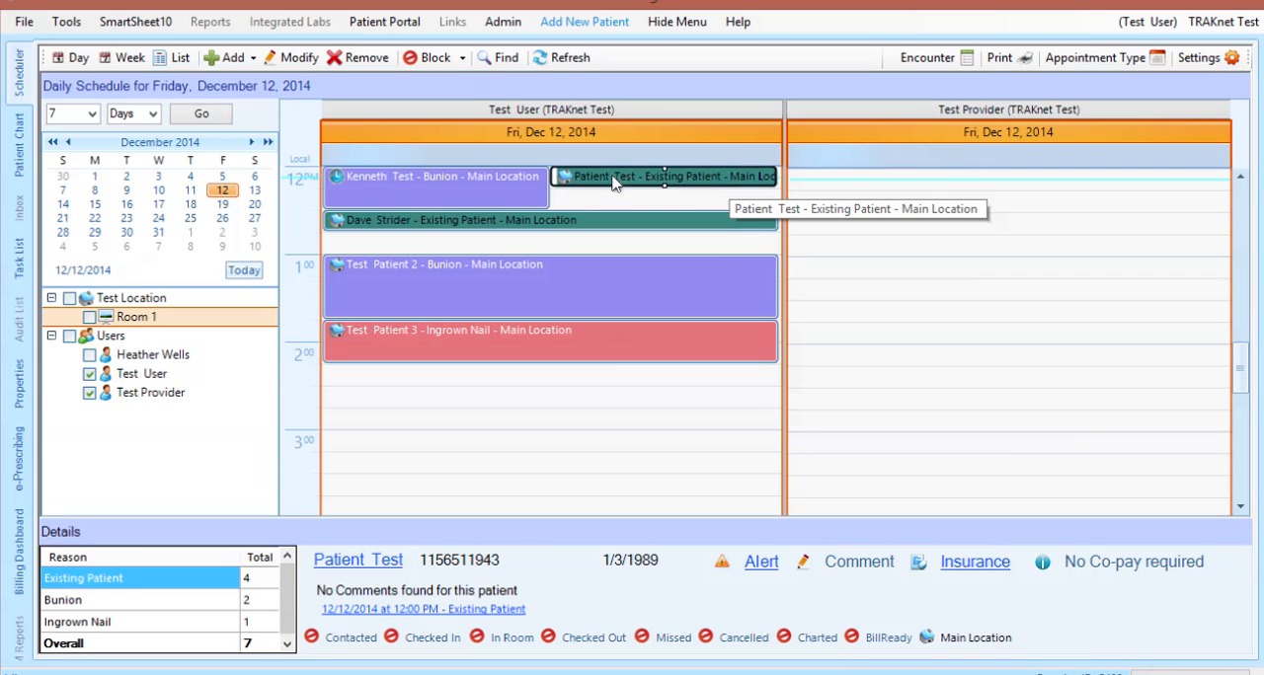
pyautogui.click(512, 181)
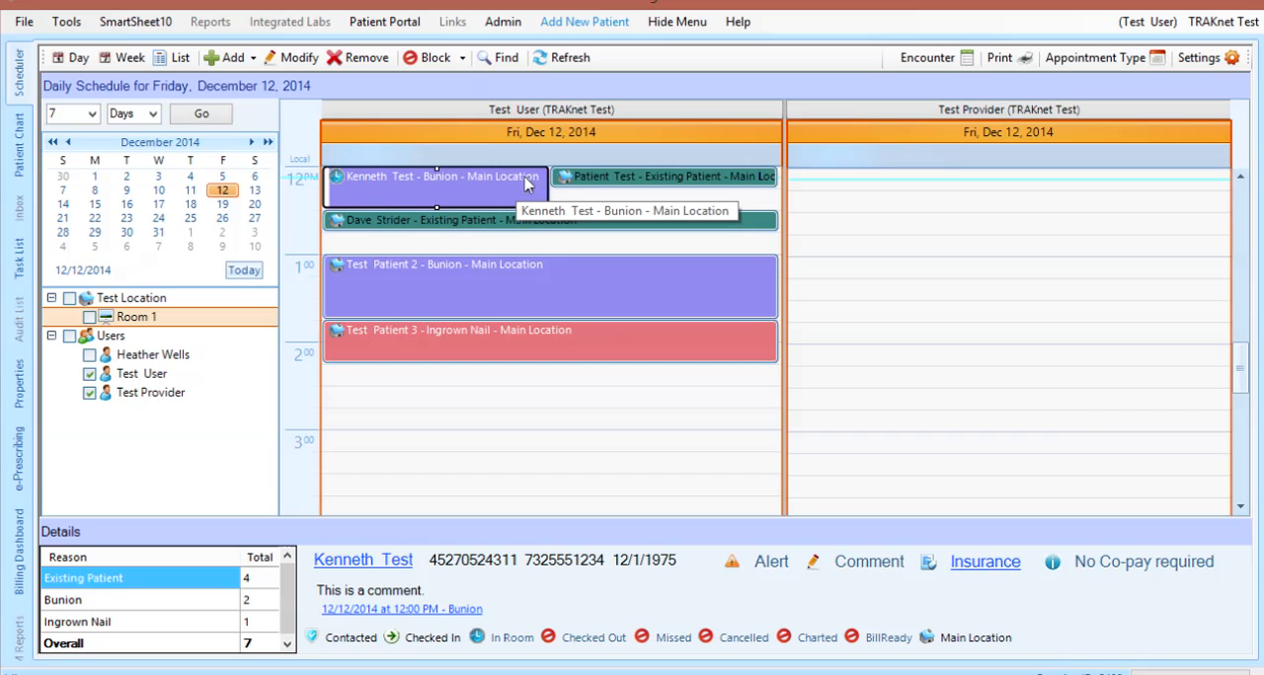
pyautogui.click(582, 183)
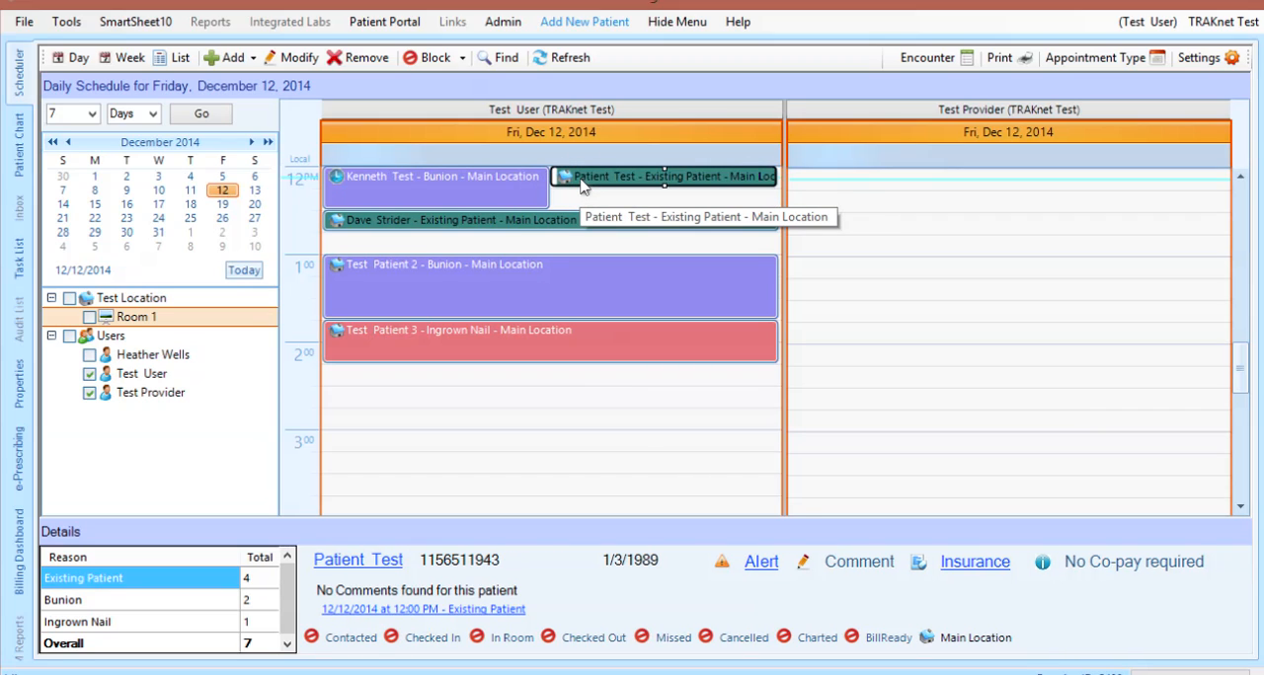
# Start a facility visit with Test User at the Main Location for 2:30 PM on 12/12/2014 with the reason Facility
pyautogui.click(489, 396)
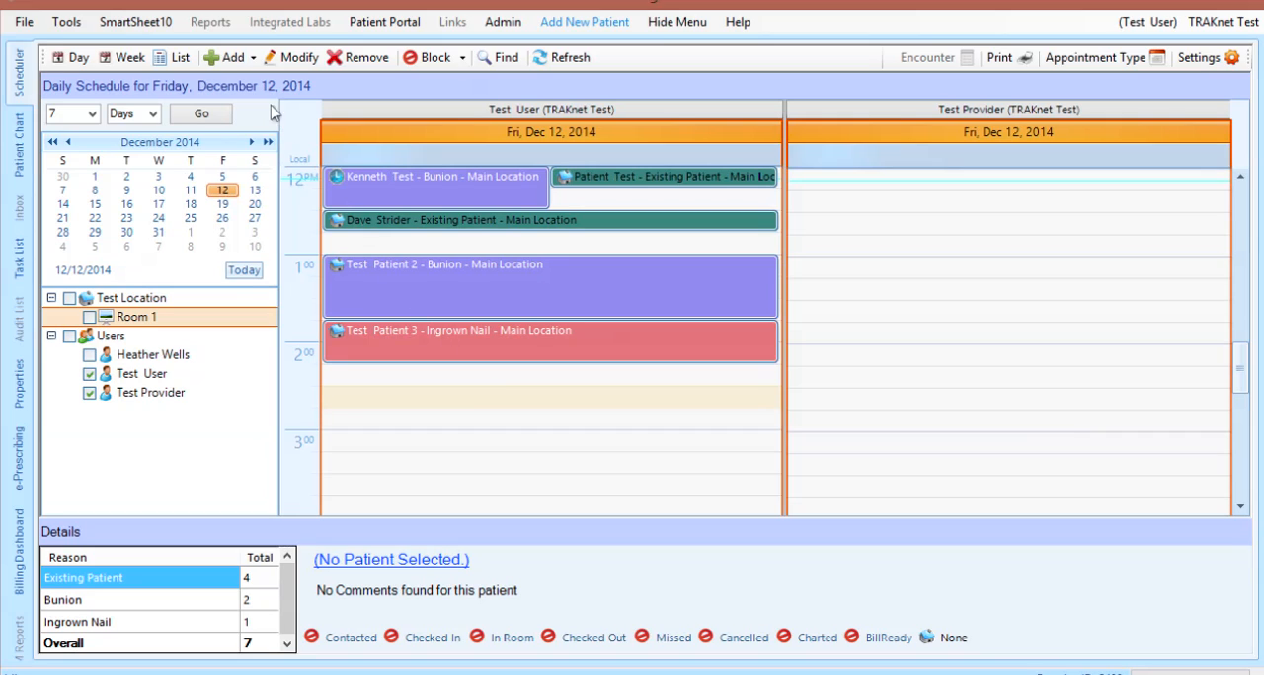
pyautogui.click(236, 60)
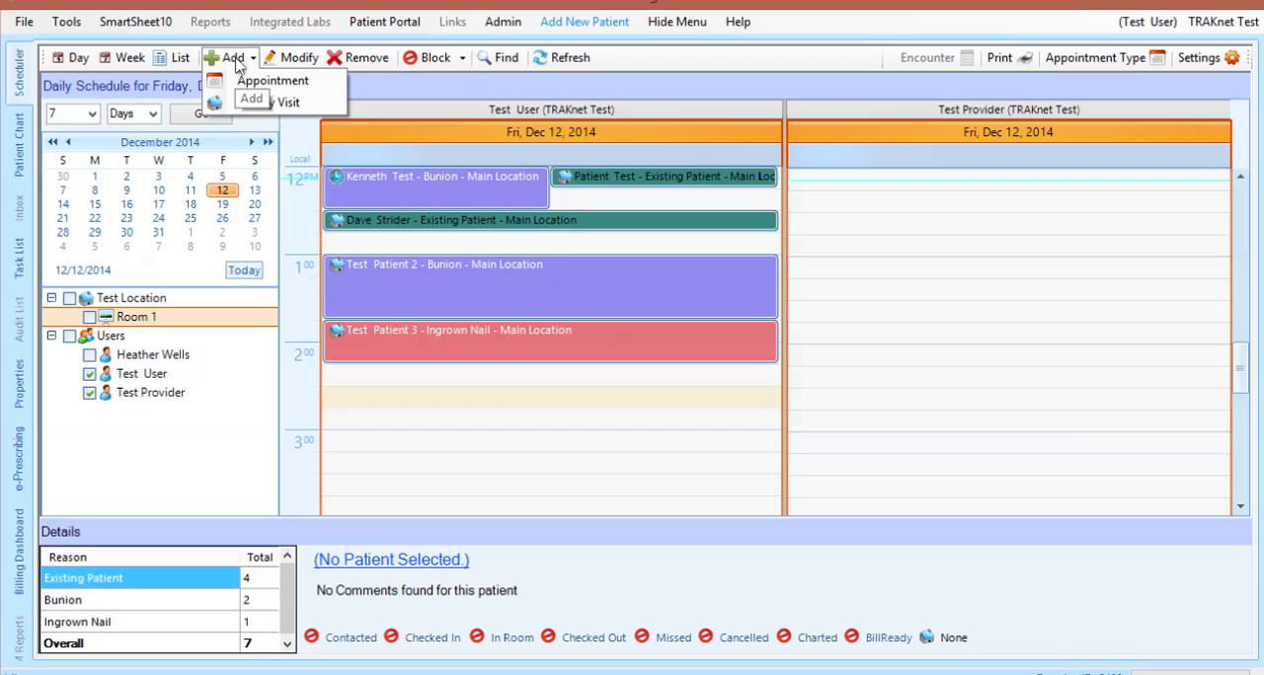
pyautogui.click(244, 106)
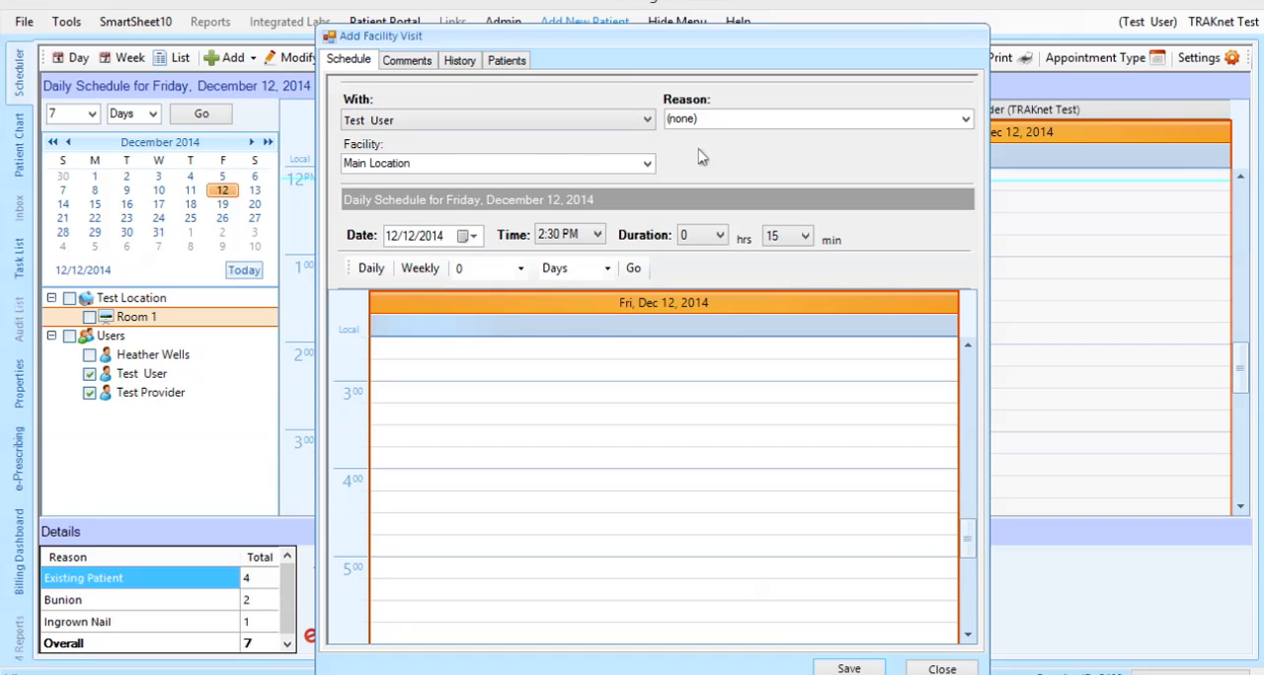
pyautogui.click(965, 119)
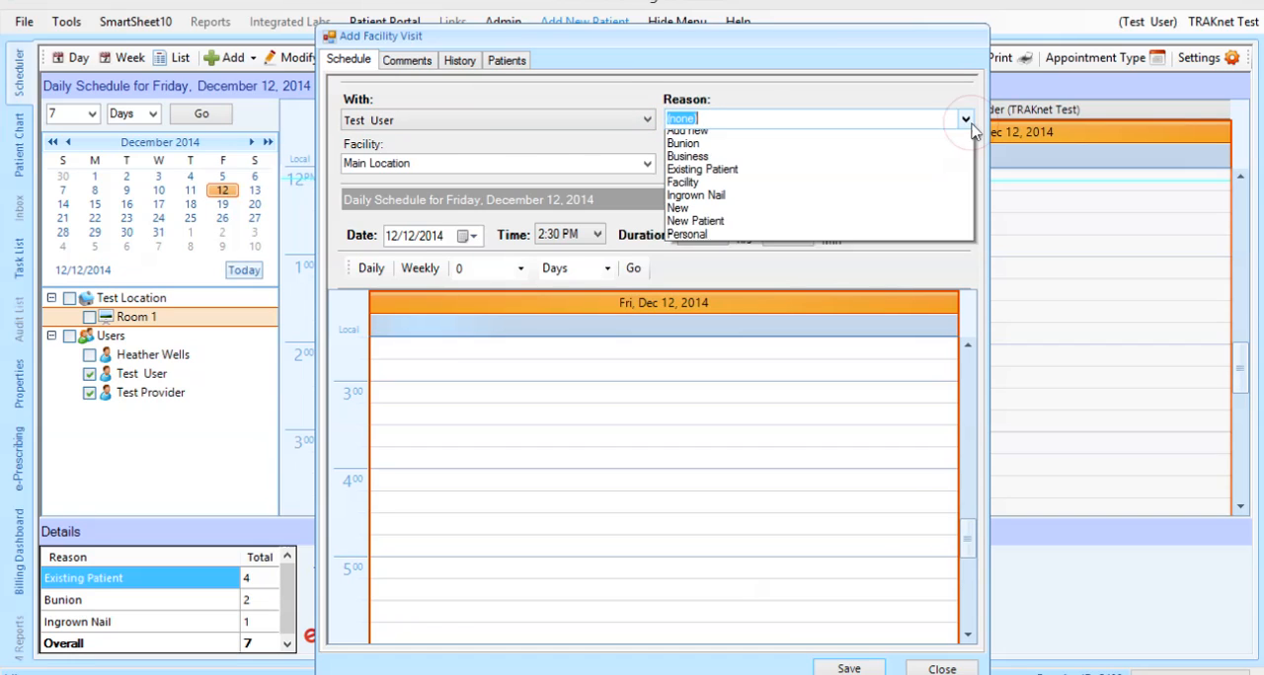
pyautogui.click(899, 206)
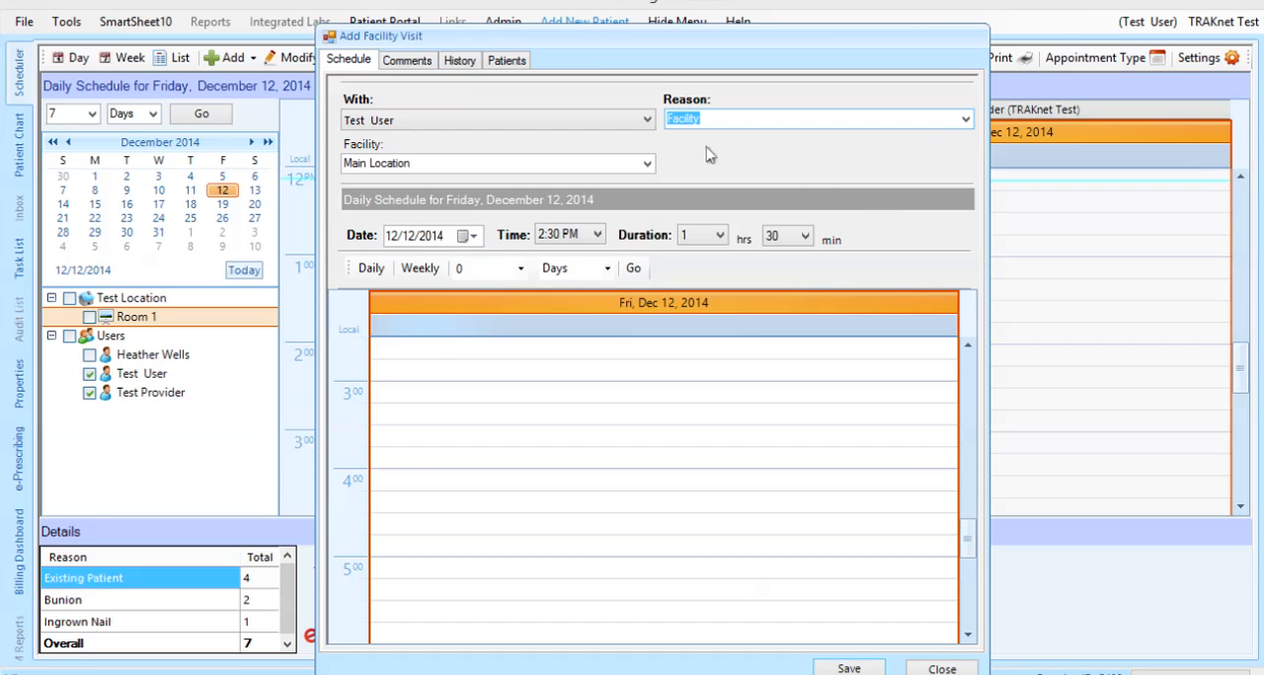
# Add the comment "This is a comment." to the facility visit and view its history
pyautogui.click(407, 61)
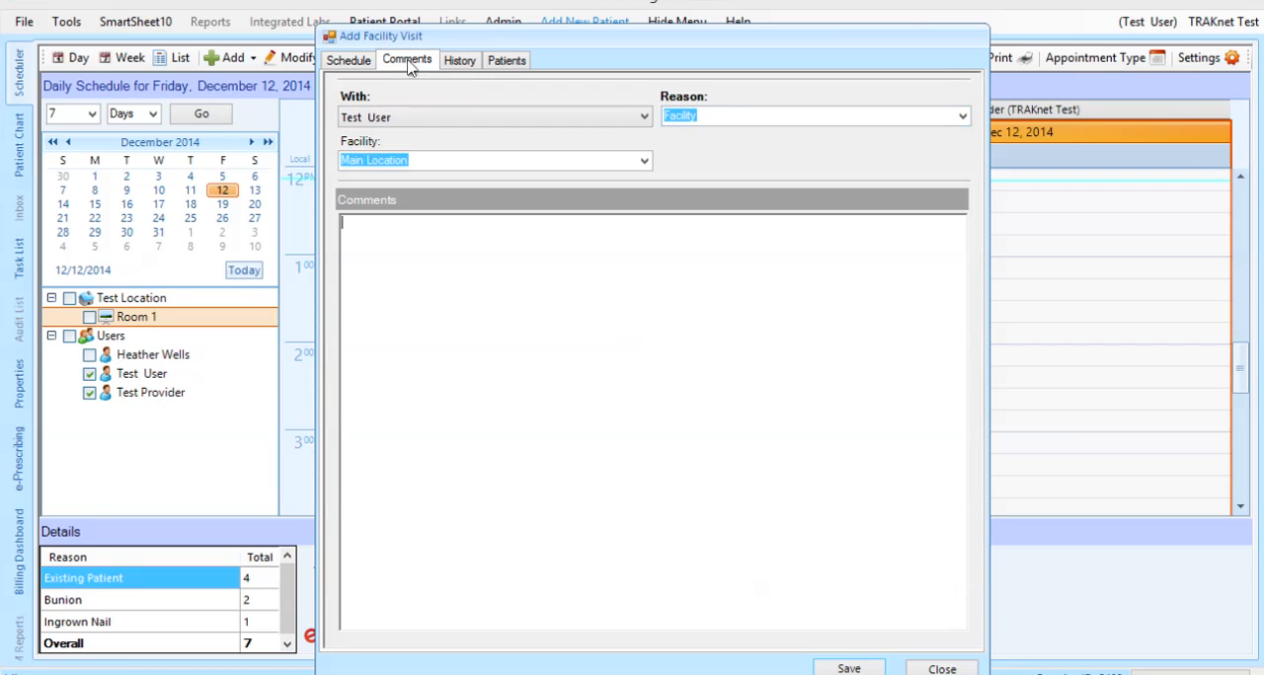
pyautogui.click(404, 231)
pyautogui.write('This is a comment.')
# Search the patients for "test" and add the first listed patient to the facility visit
pyautogui.click(500, 63)
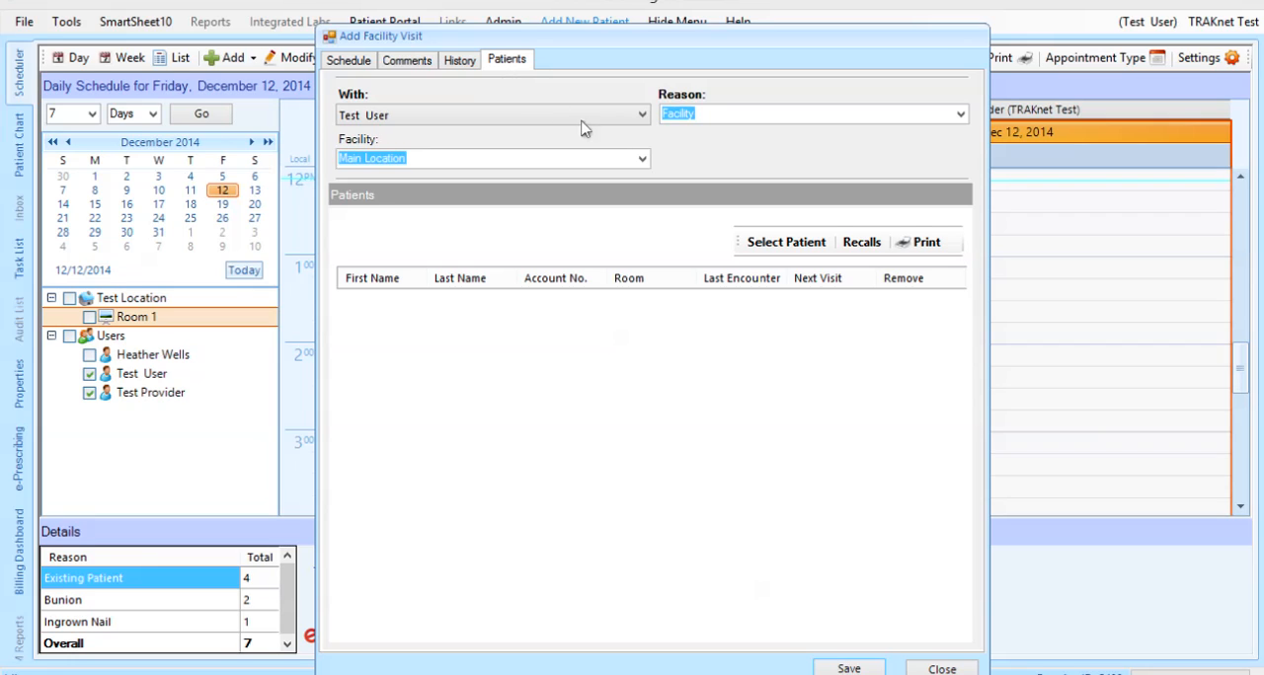
pyautogui.click(771, 247)
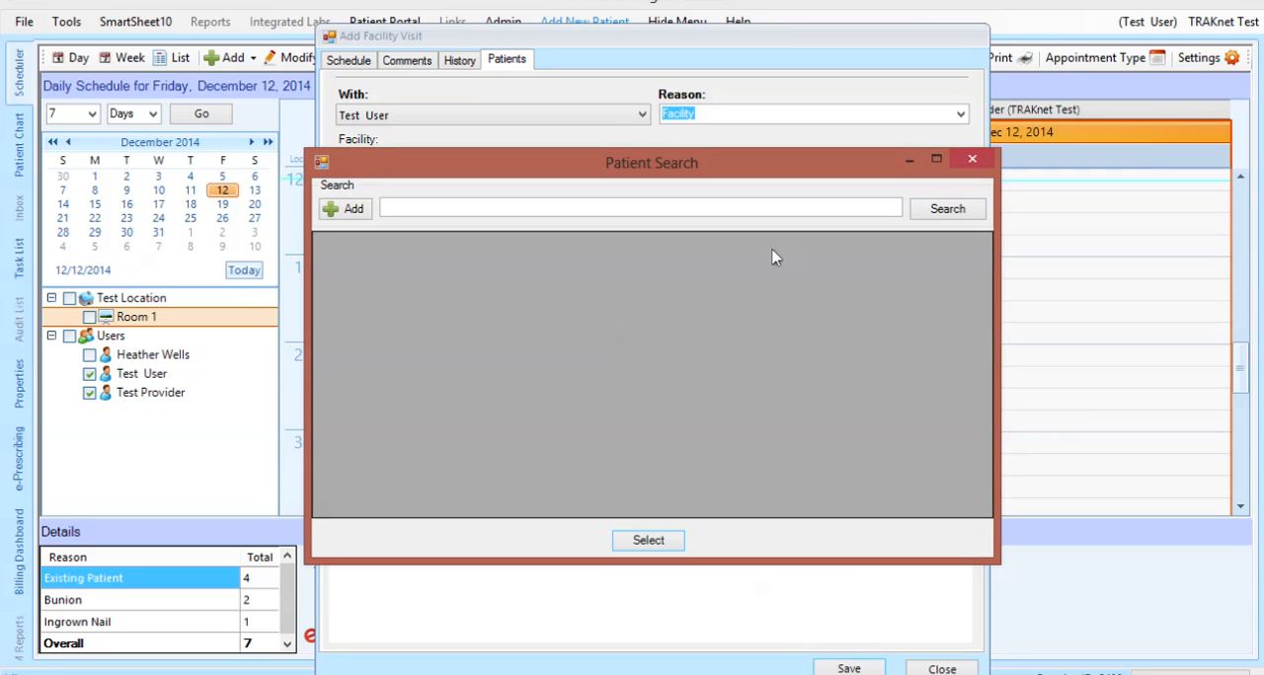
pyautogui.click(740, 210)
pyautogui.write('test')
pyautogui.click(932, 216)
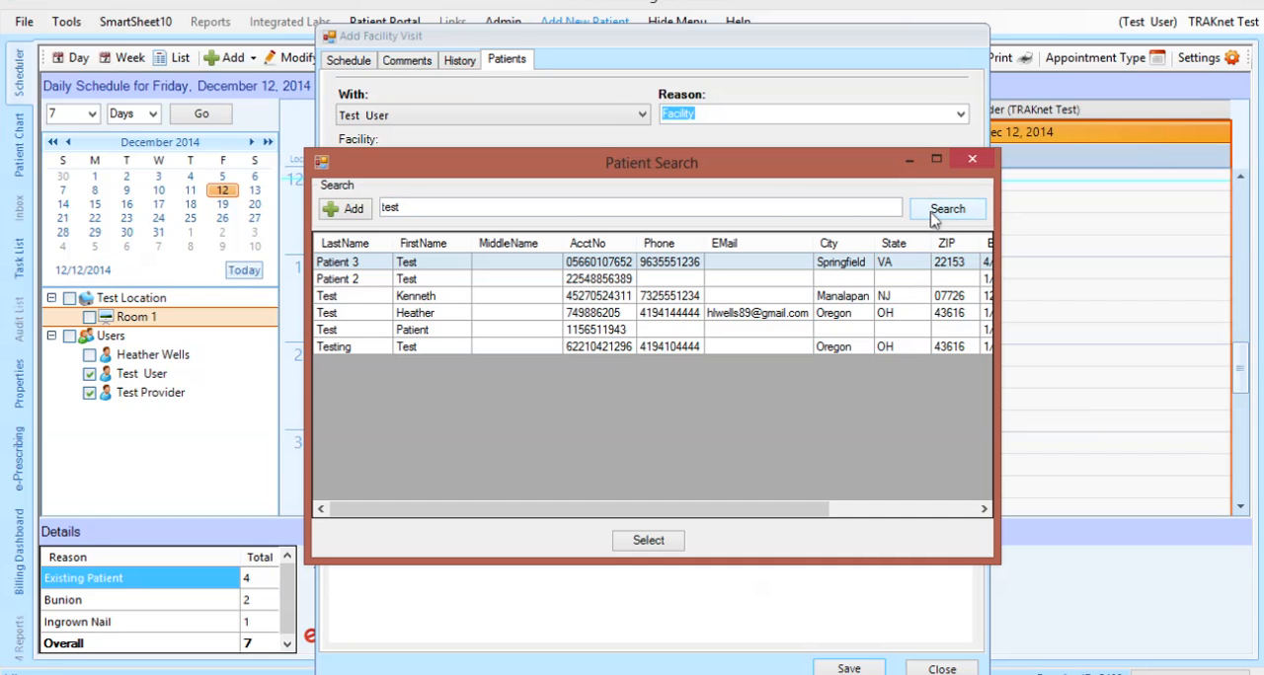
pyautogui.doubleClick(556, 261)
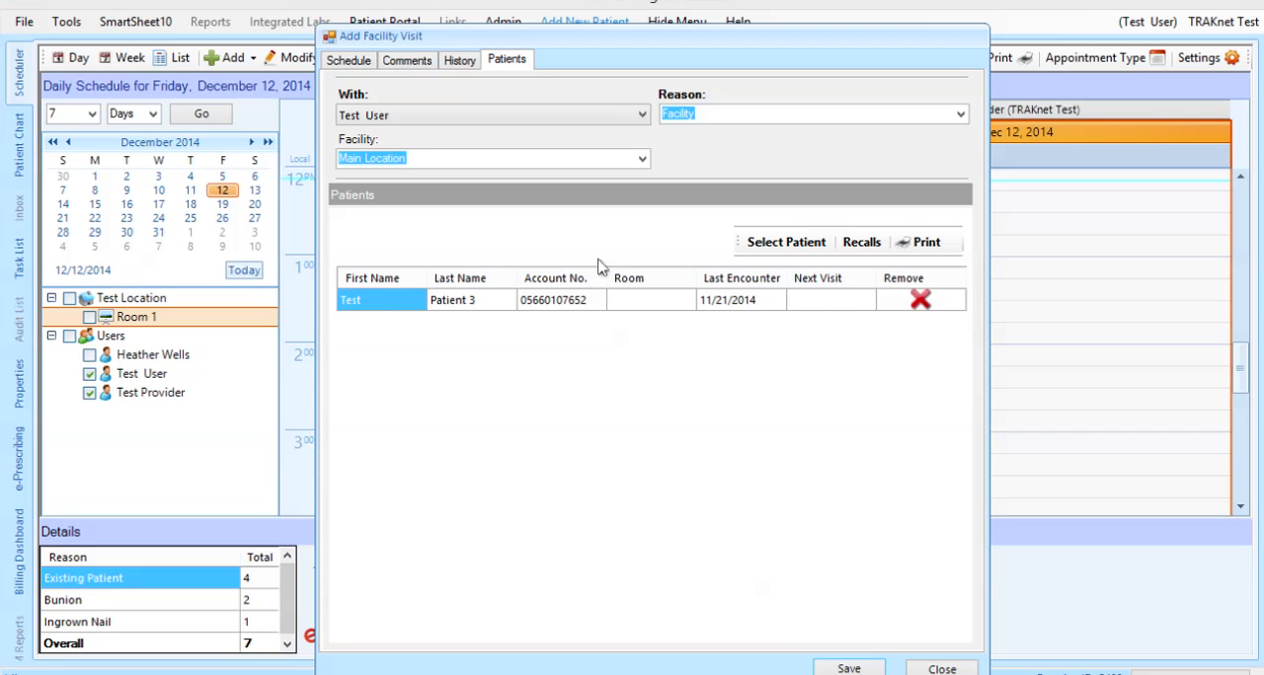
# Find another patient by partial first name and add the first match to the facility visit
pyautogui.click(765, 244)
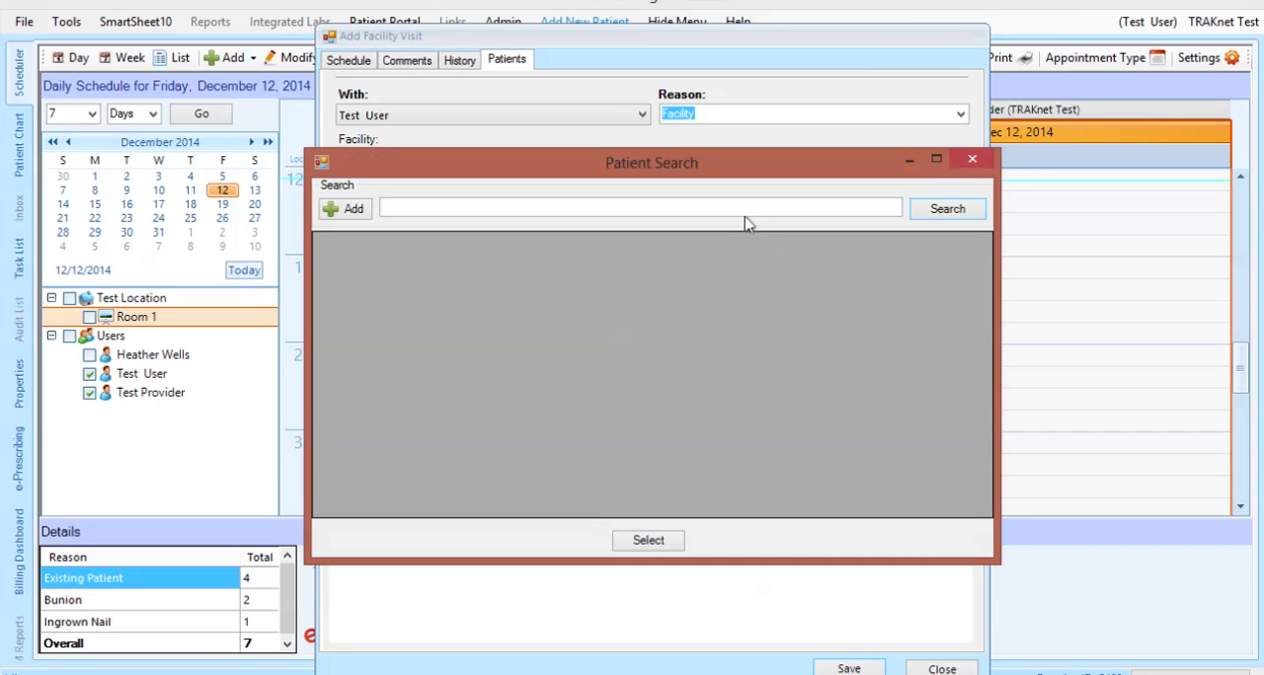
pyautogui.click(740, 206)
pyautogui.write('ken')
pyautogui.press('Return')
pyautogui.click(723, 263)
pyautogui.doubleClick(724, 262)
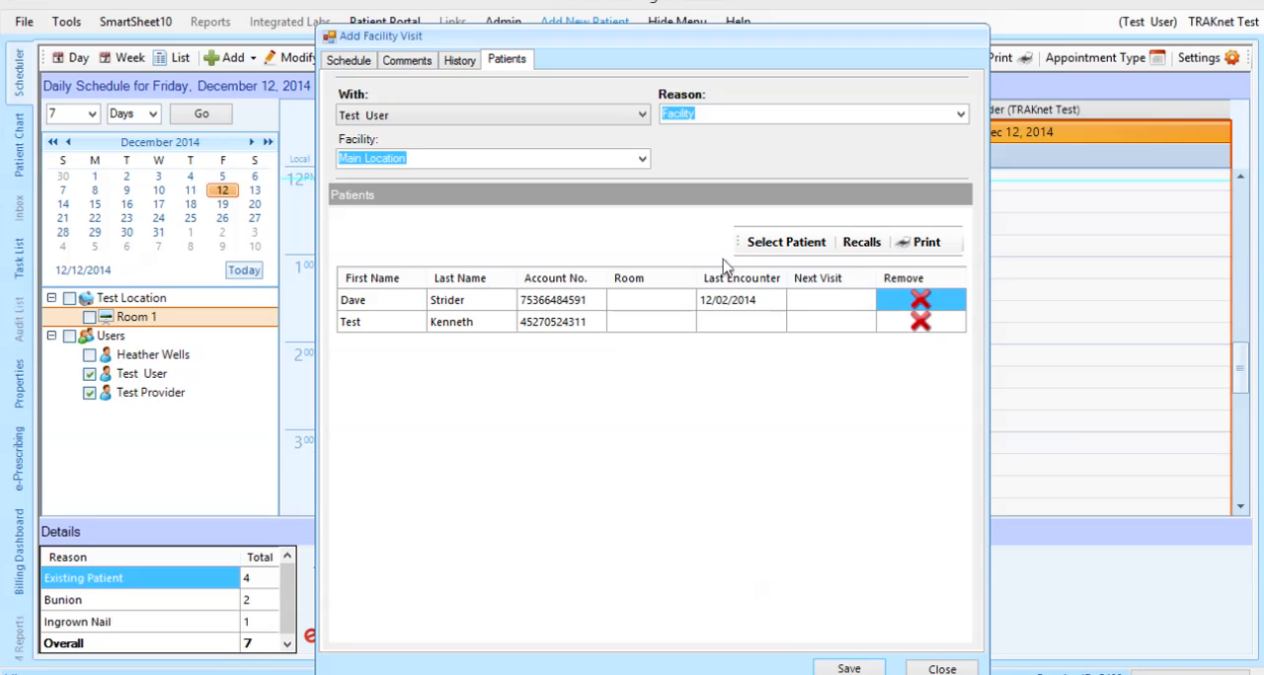
# Review the patient recalls with their print option, accept them, and save the facility visit
pyautogui.click(863, 245)
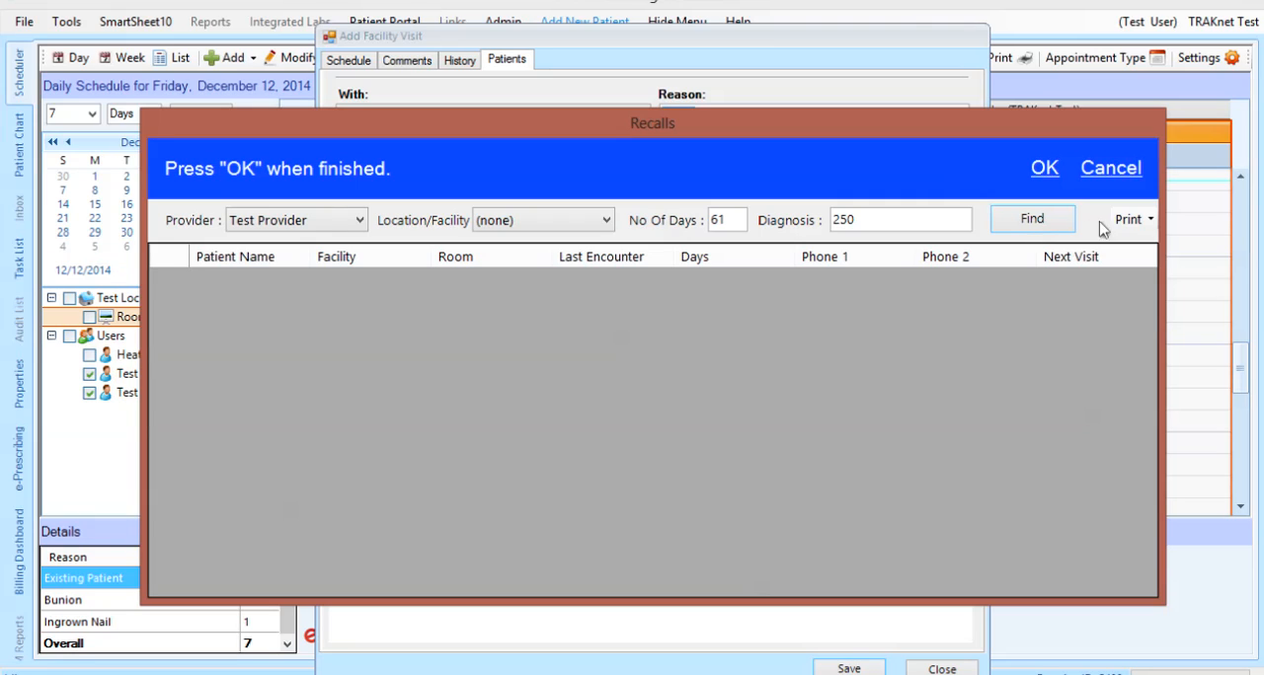
pyautogui.click(1133, 219)
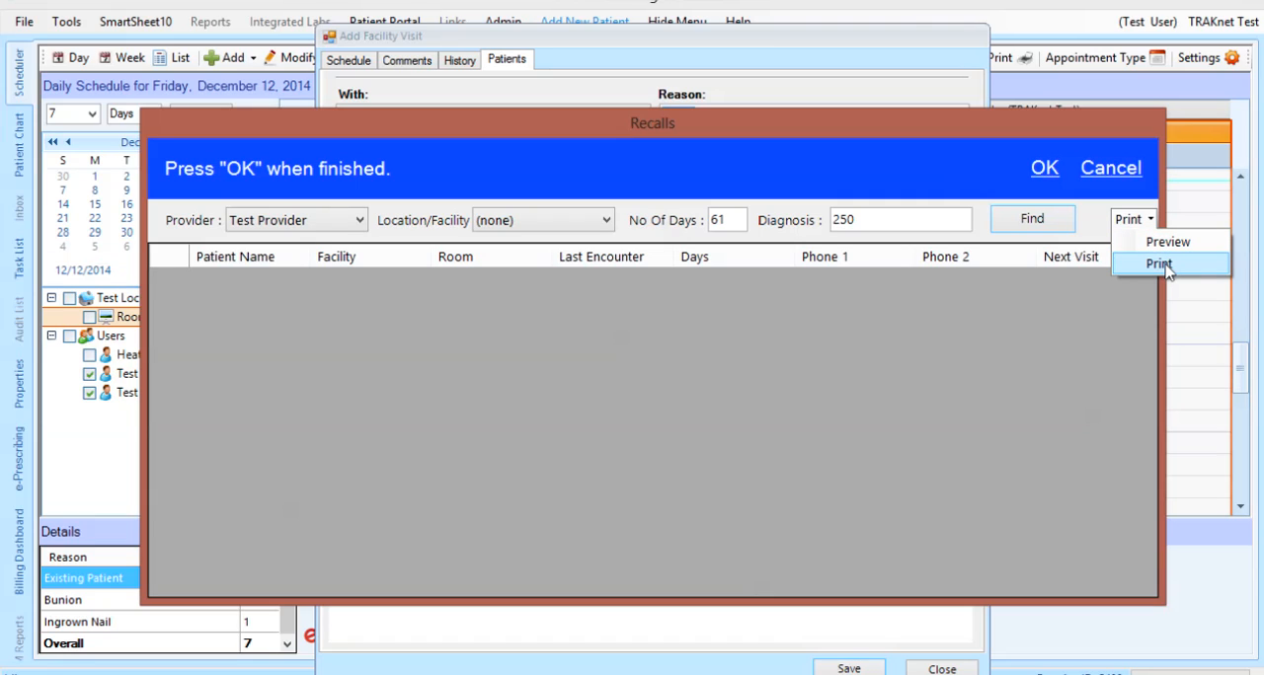
pyautogui.click(1163, 264)
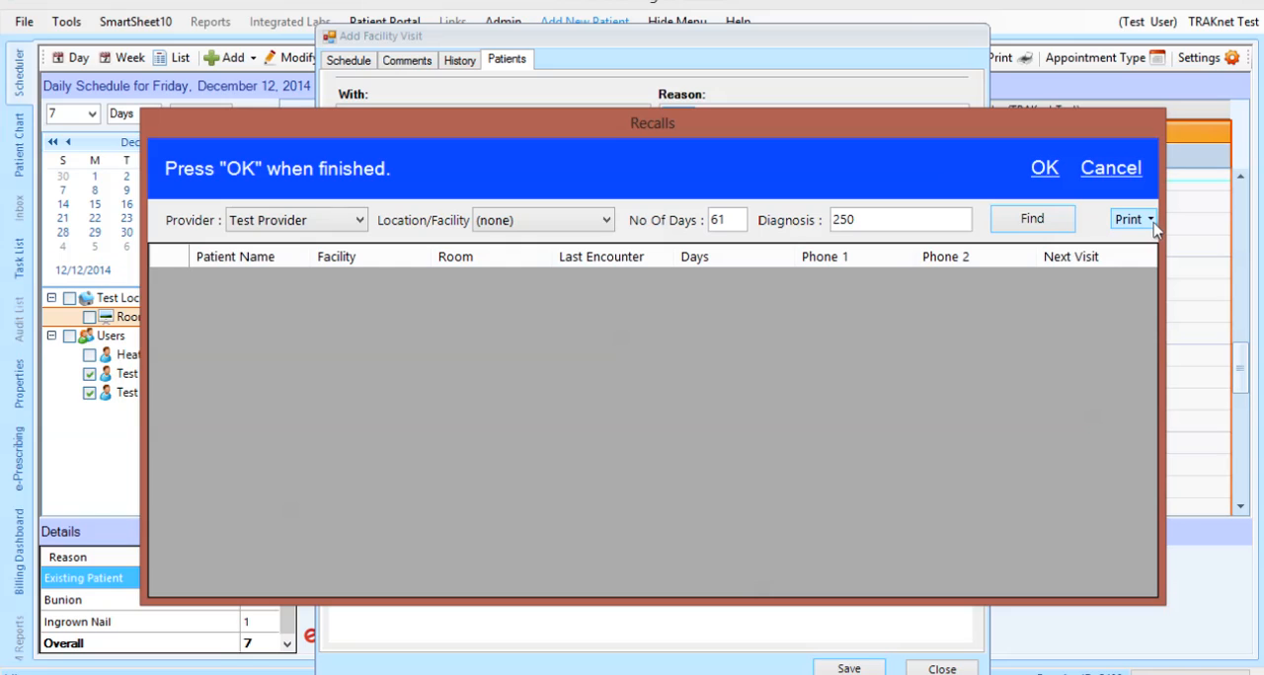
pyautogui.click(1044, 169)
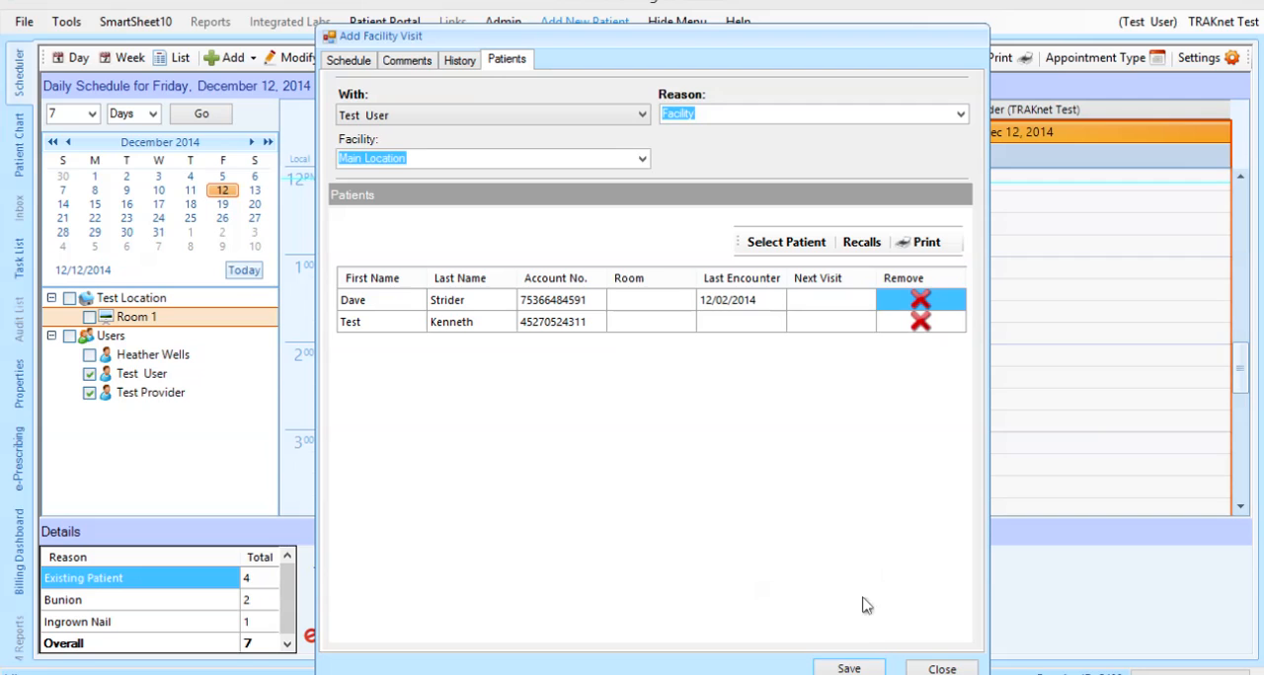
pyautogui.click(849, 668)
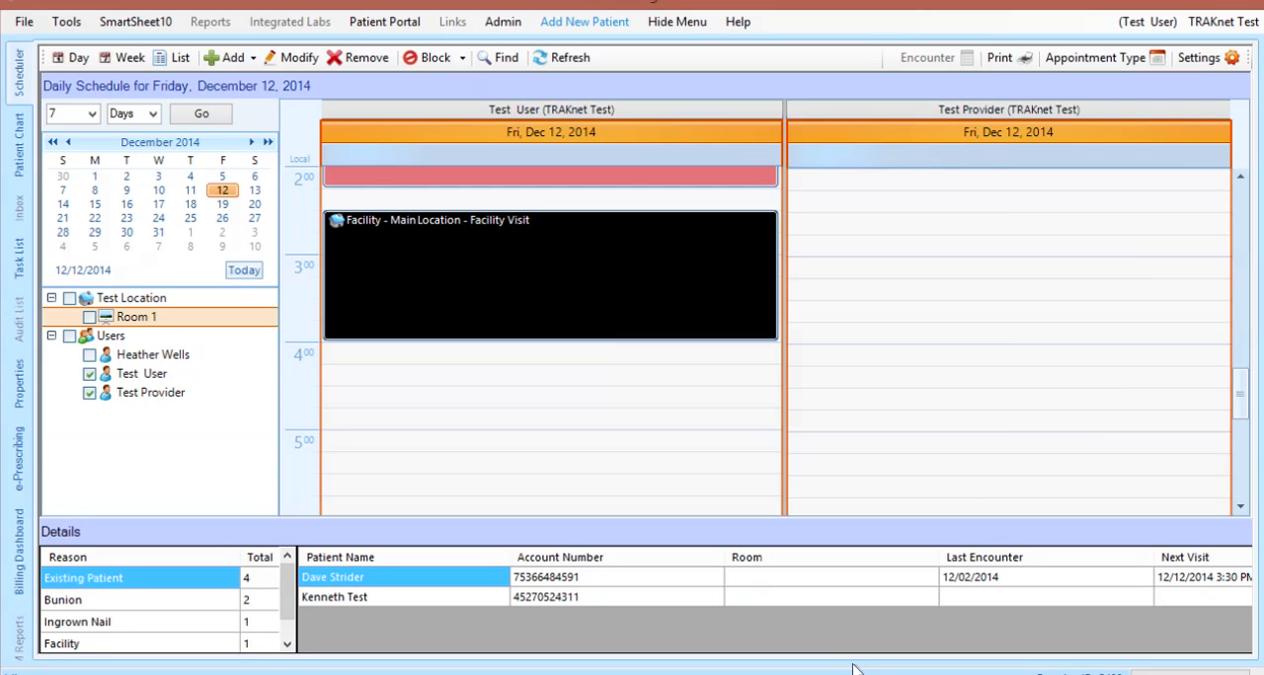
# Examine the saved facility visit's patient list, including account, room, last encounter and next visit, and the actions available for the visit
pyautogui.click(634, 307)
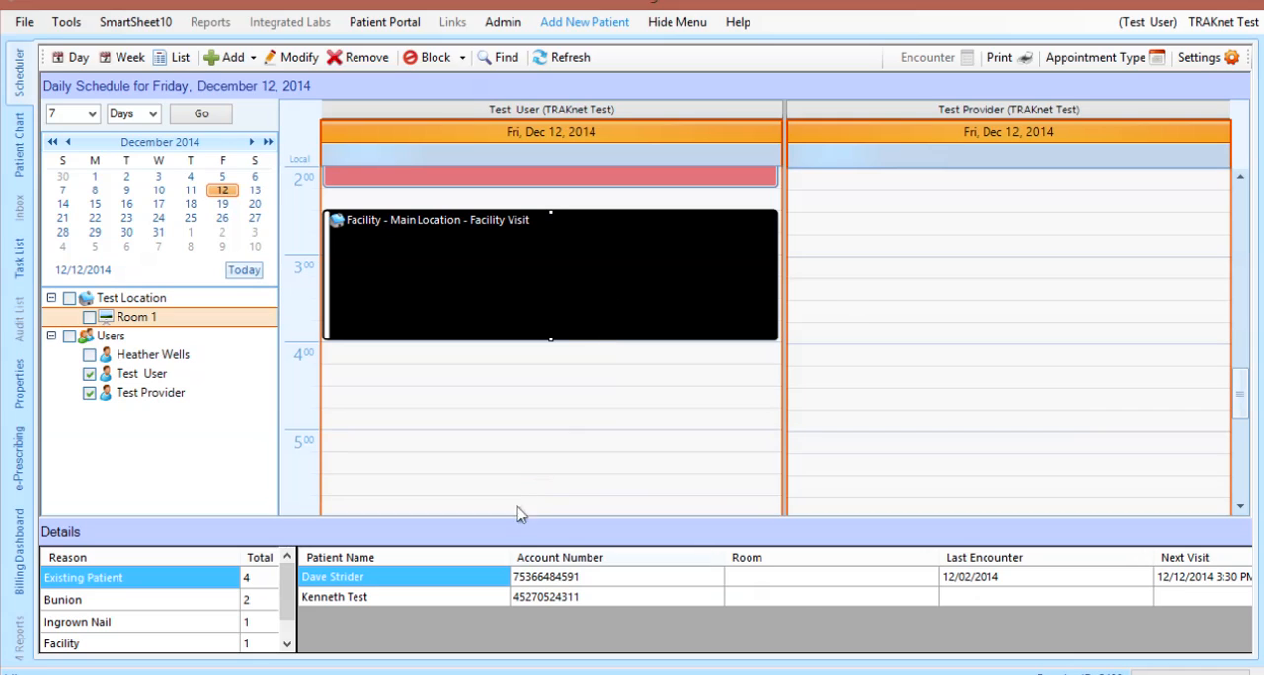
pyautogui.click(470, 599)
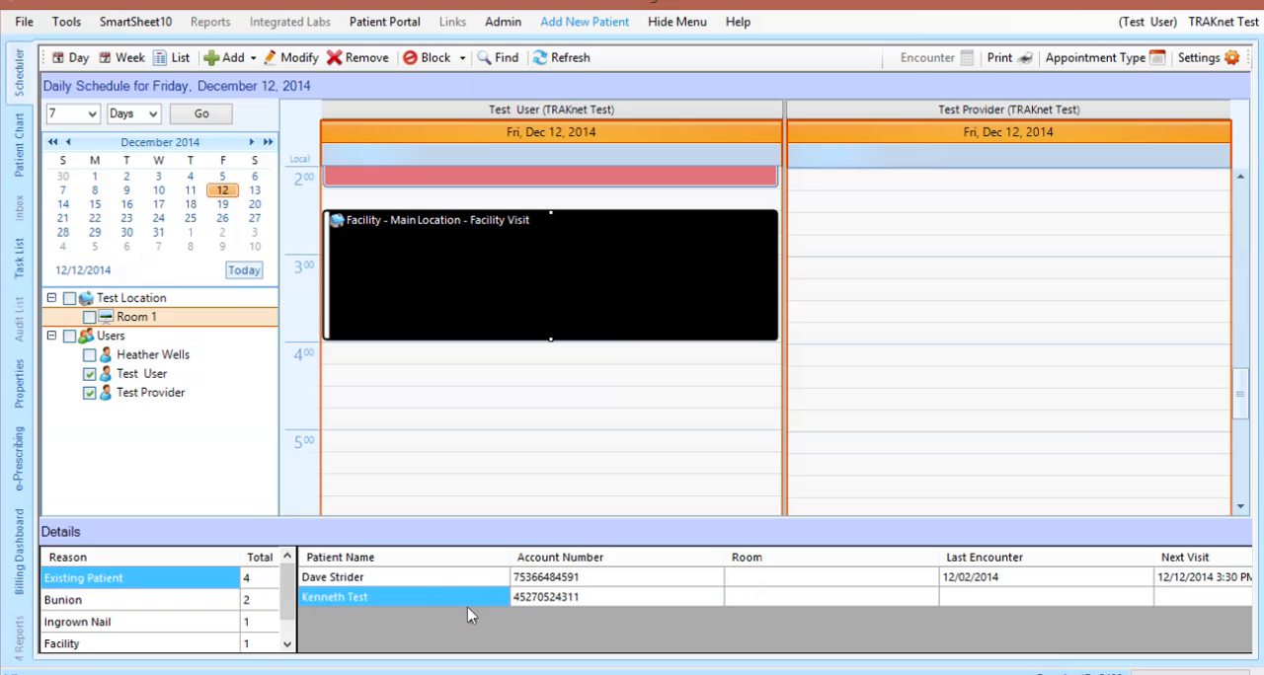
pyautogui.click(546, 582)
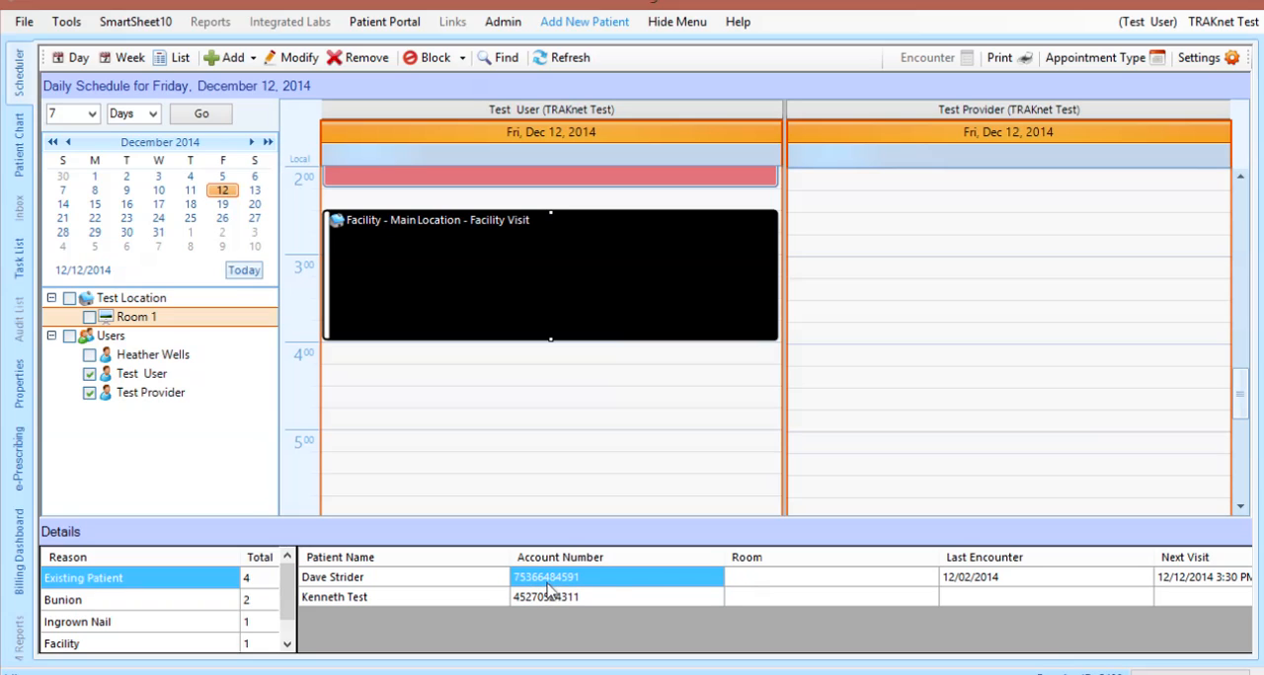
pyautogui.click(762, 581)
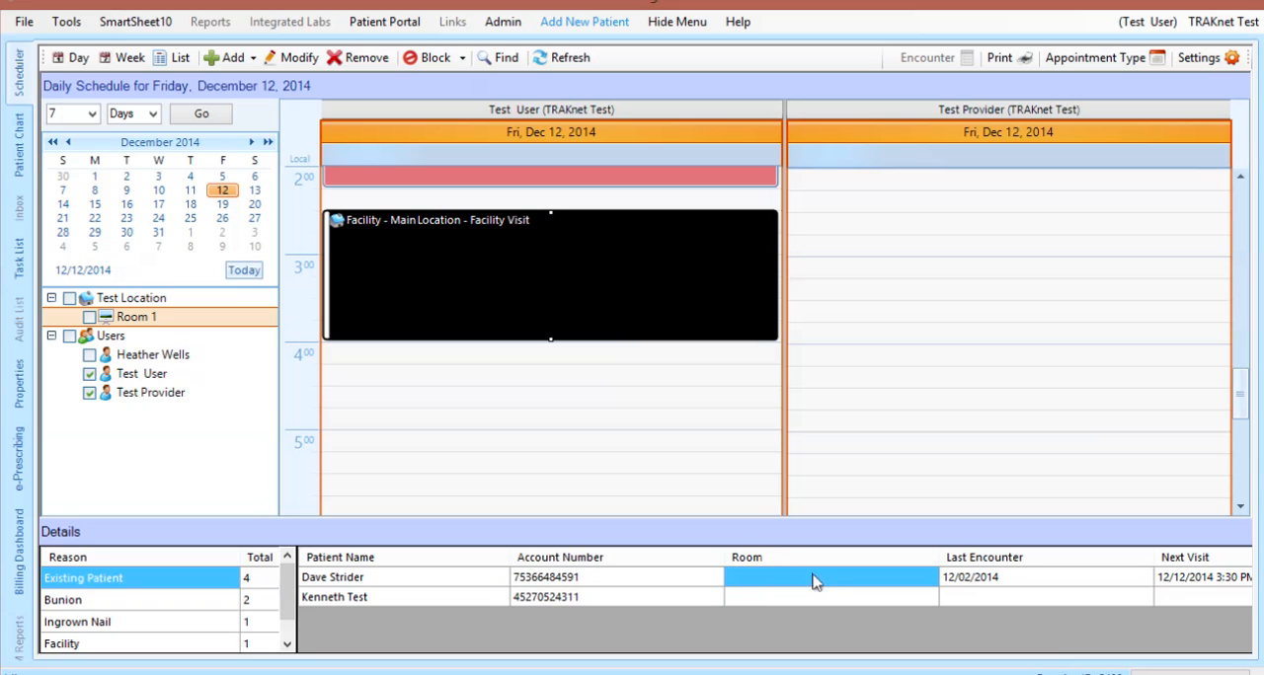
pyautogui.click(987, 584)
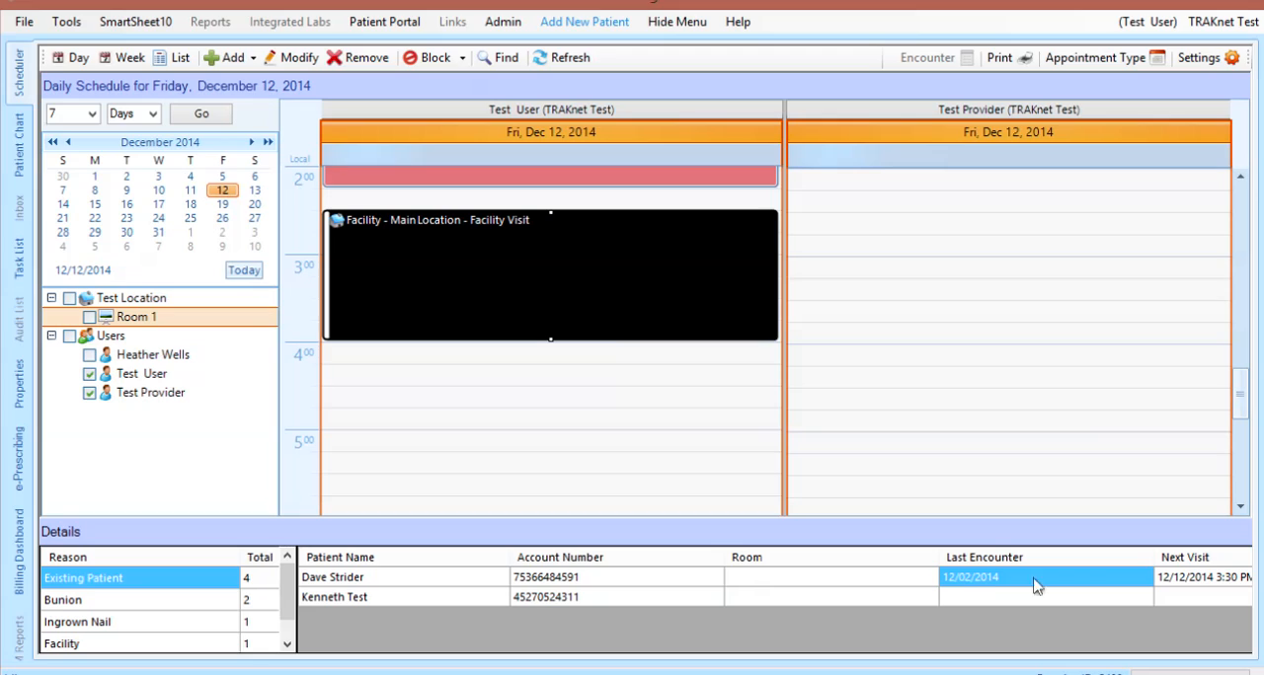
pyautogui.click(1219, 585)
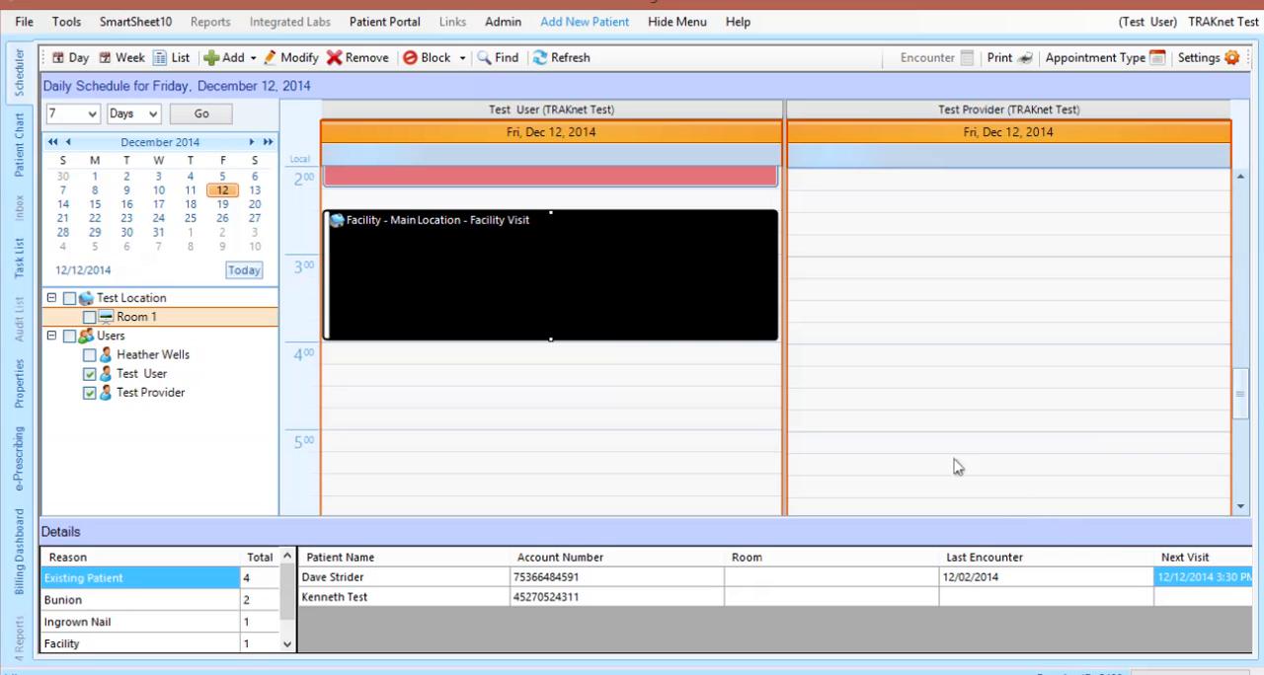
pyautogui.rightClick(705, 320)
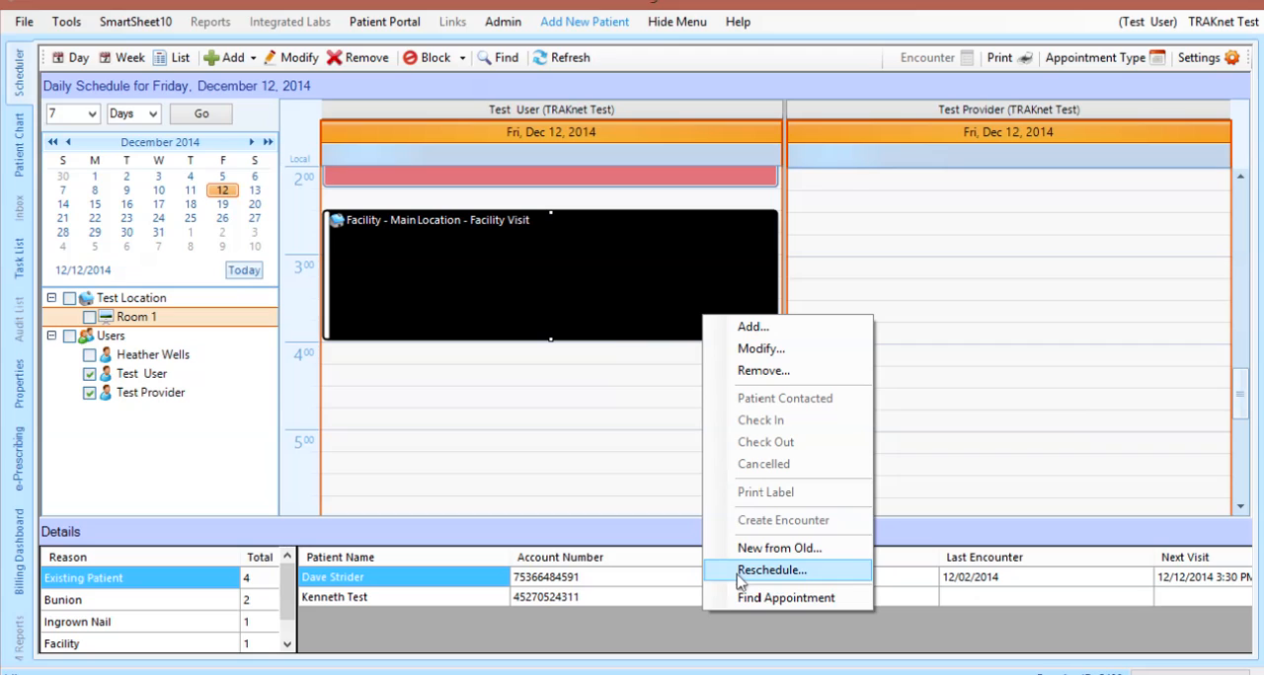
pyautogui.click(610, 387)
pyautogui.click(610, 383)
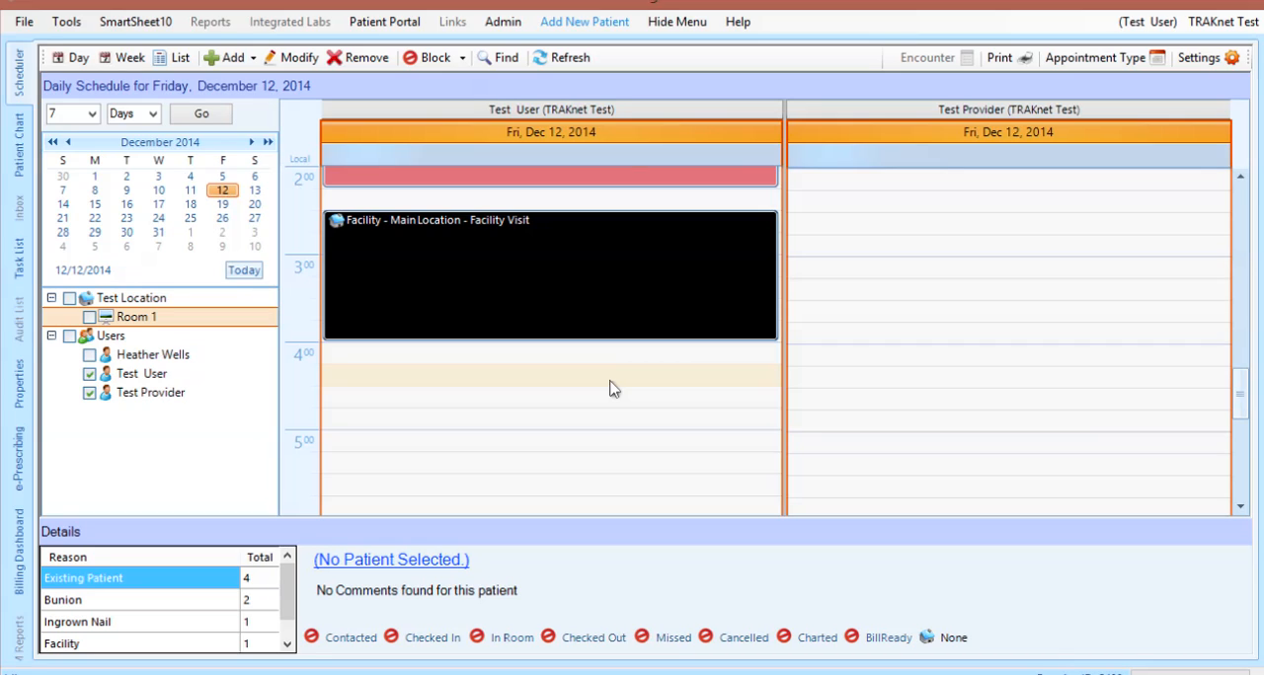
# Start blocking the days December 20 and 27, 2014 for Test Provider
pyautogui.click(461, 62)
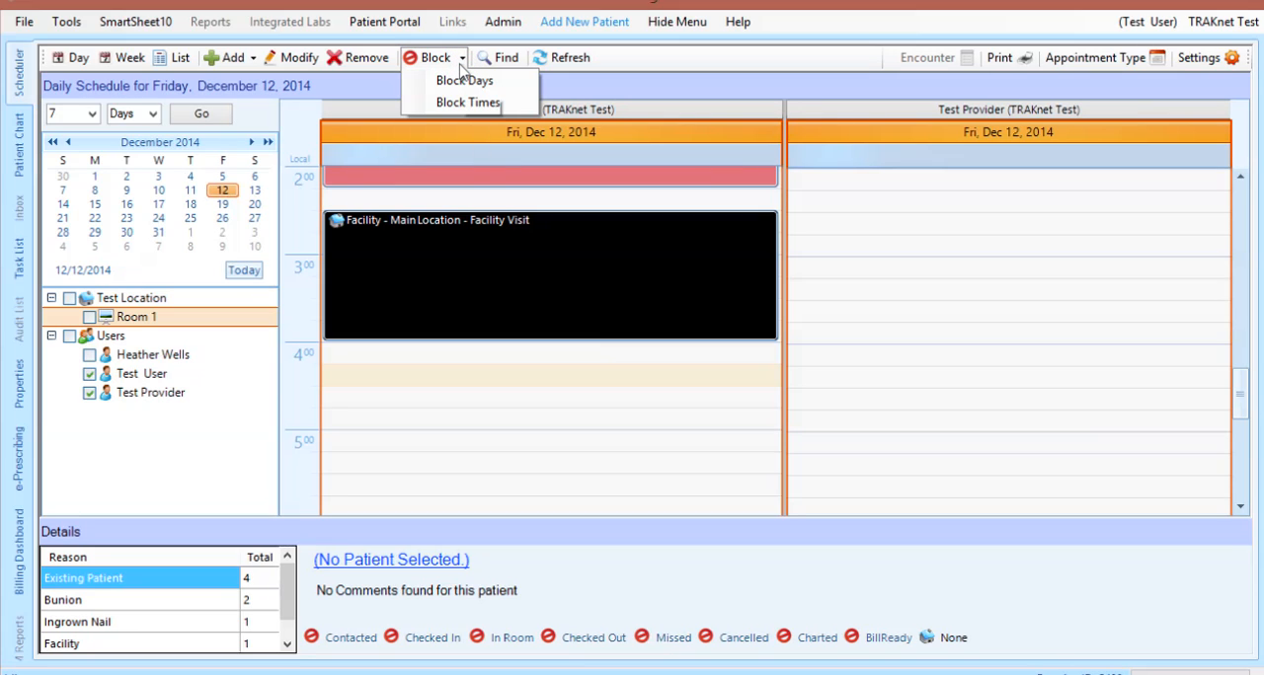
pyautogui.click(461, 71)
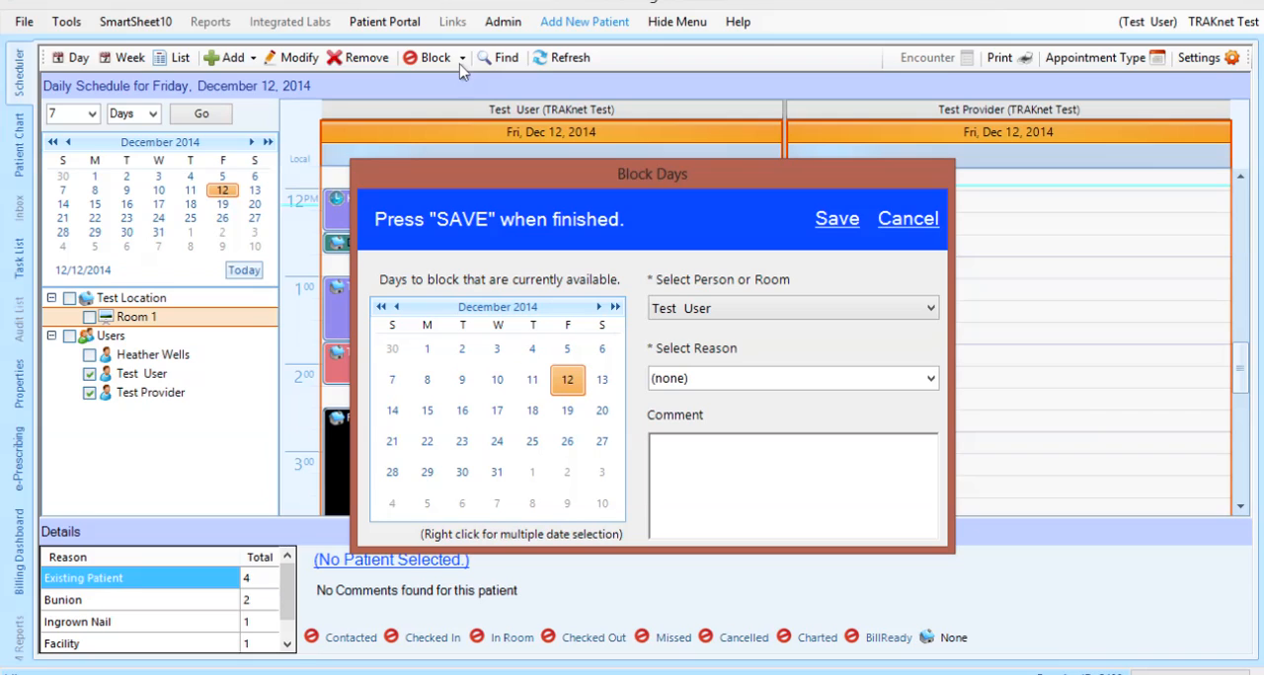
pyautogui.click(602, 413)
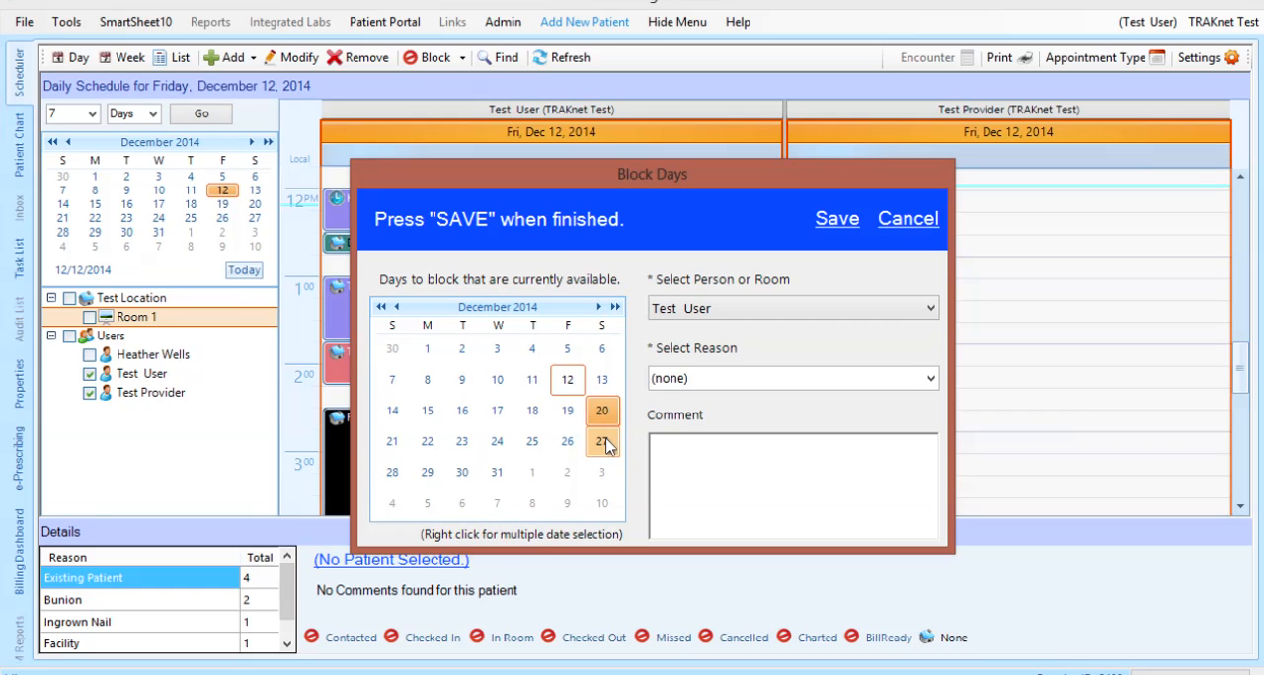
pyautogui.click(604, 444)
pyautogui.click(930, 310)
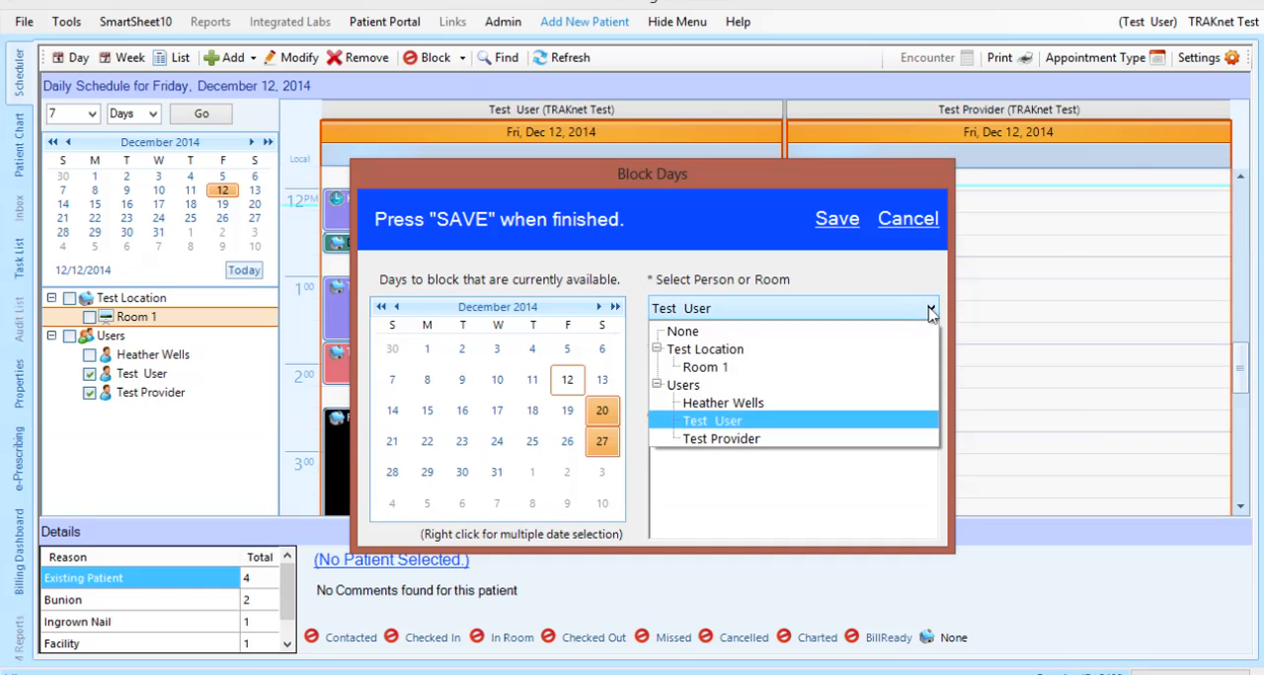
pyautogui.click(826, 439)
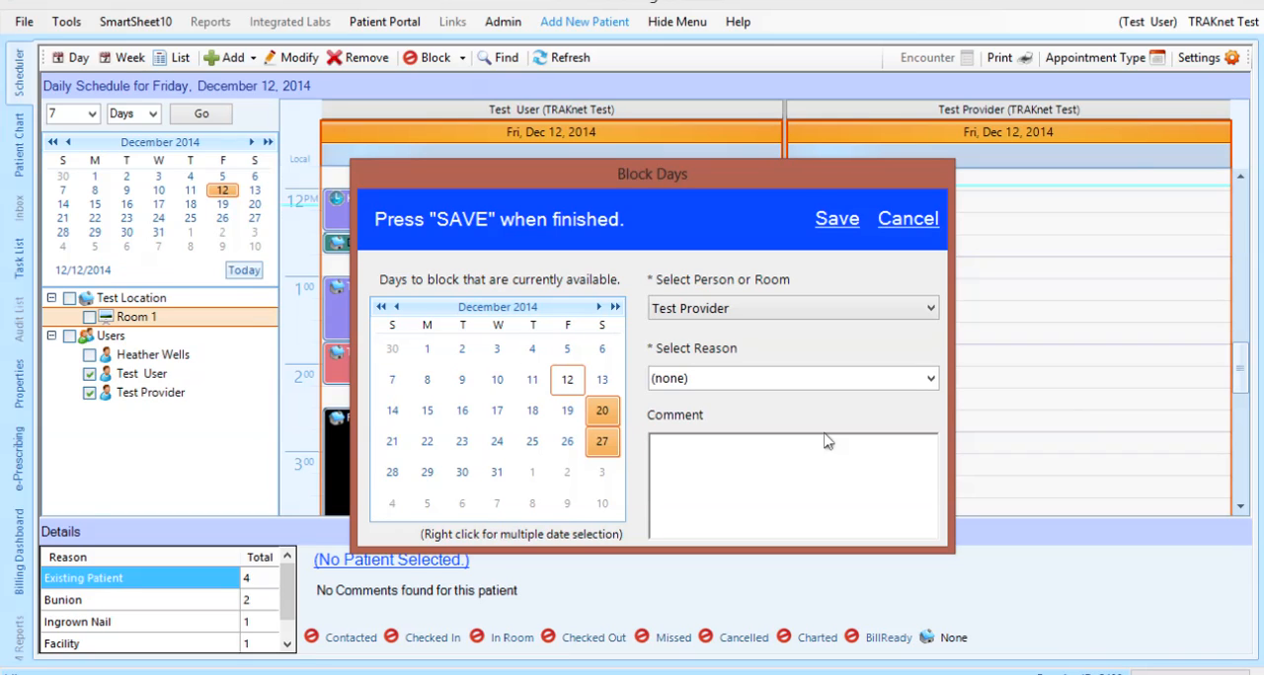
# Give the blocked days the reason Personal and the comment "Vacation.", and save the block
pyautogui.click(930, 378)
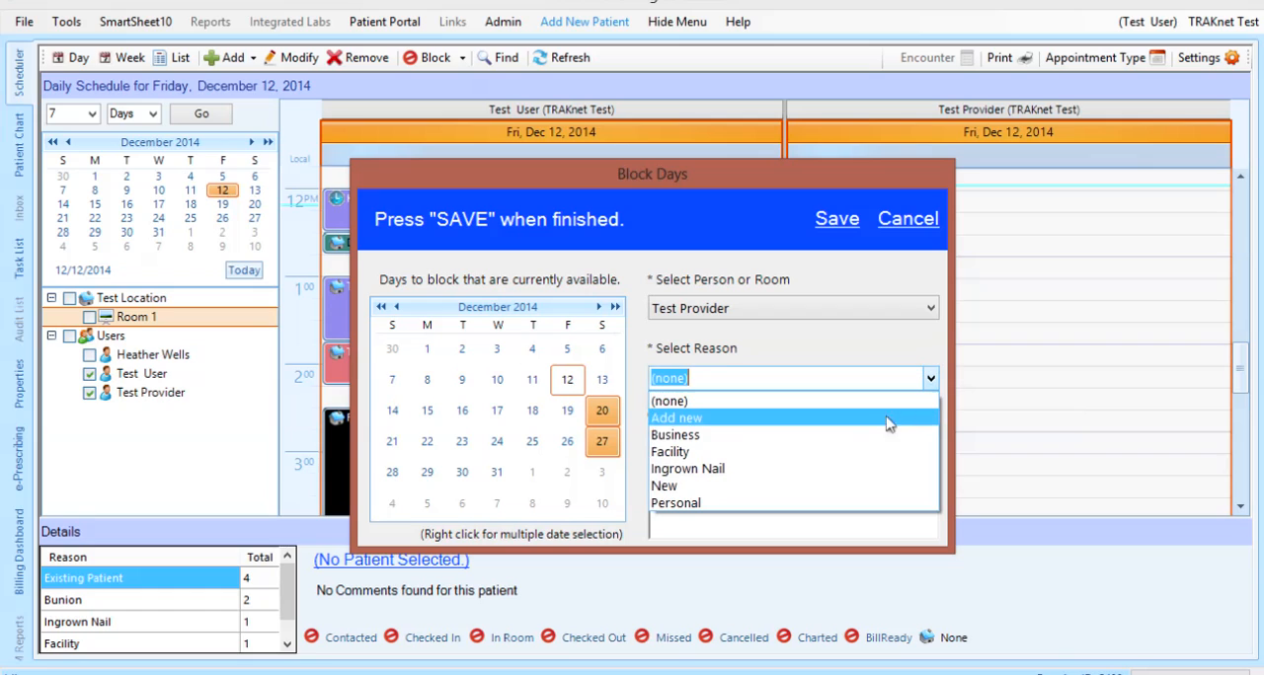
pyautogui.click(763, 502)
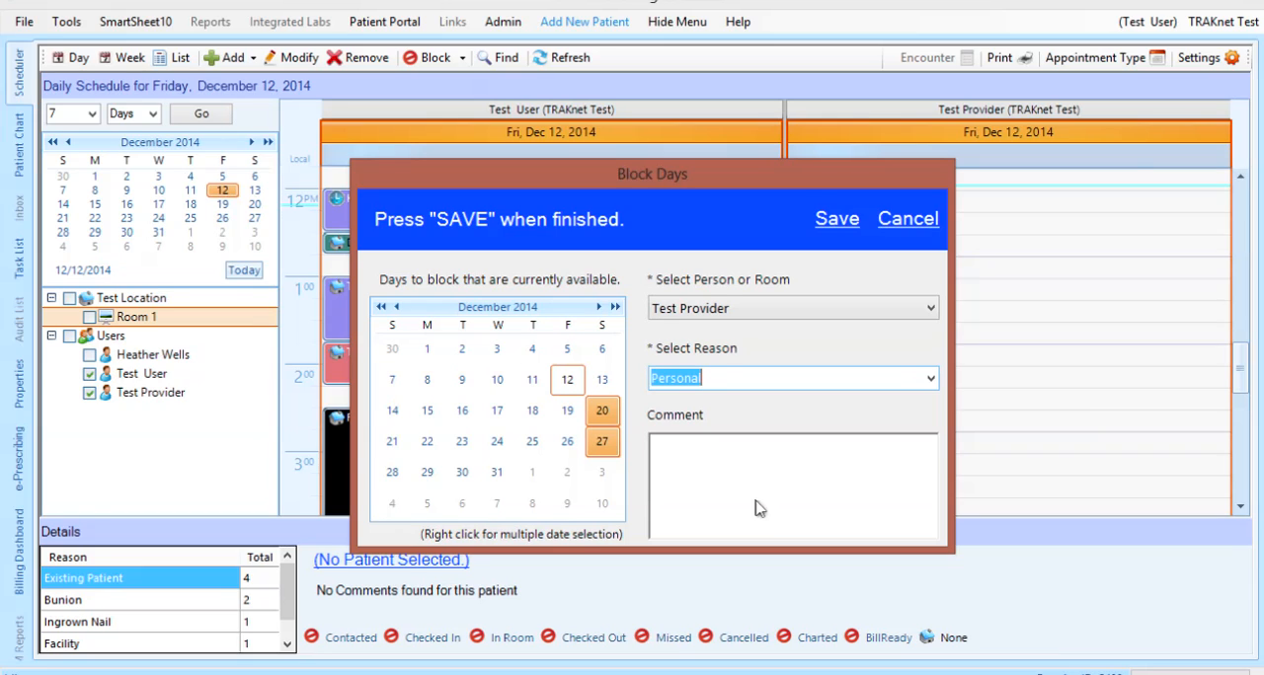
pyautogui.click(744, 499)
pyautogui.write('V')
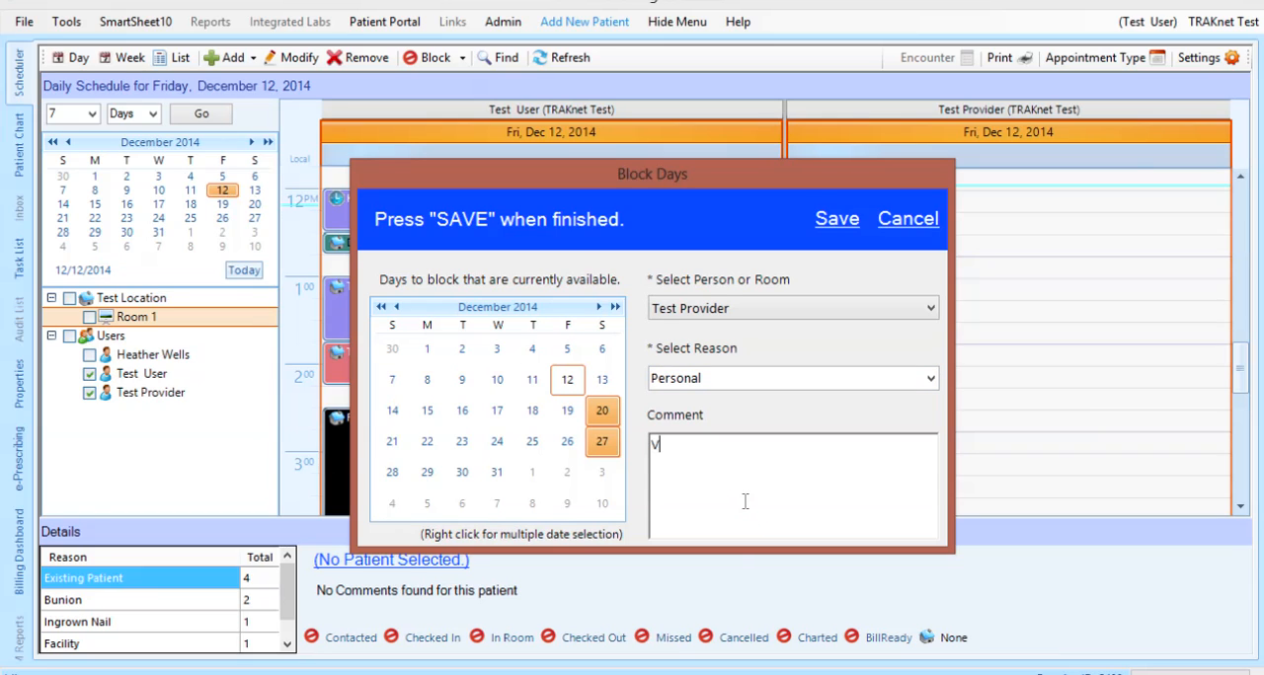
pyautogui.write('acation.')
pyautogui.click(840, 219)
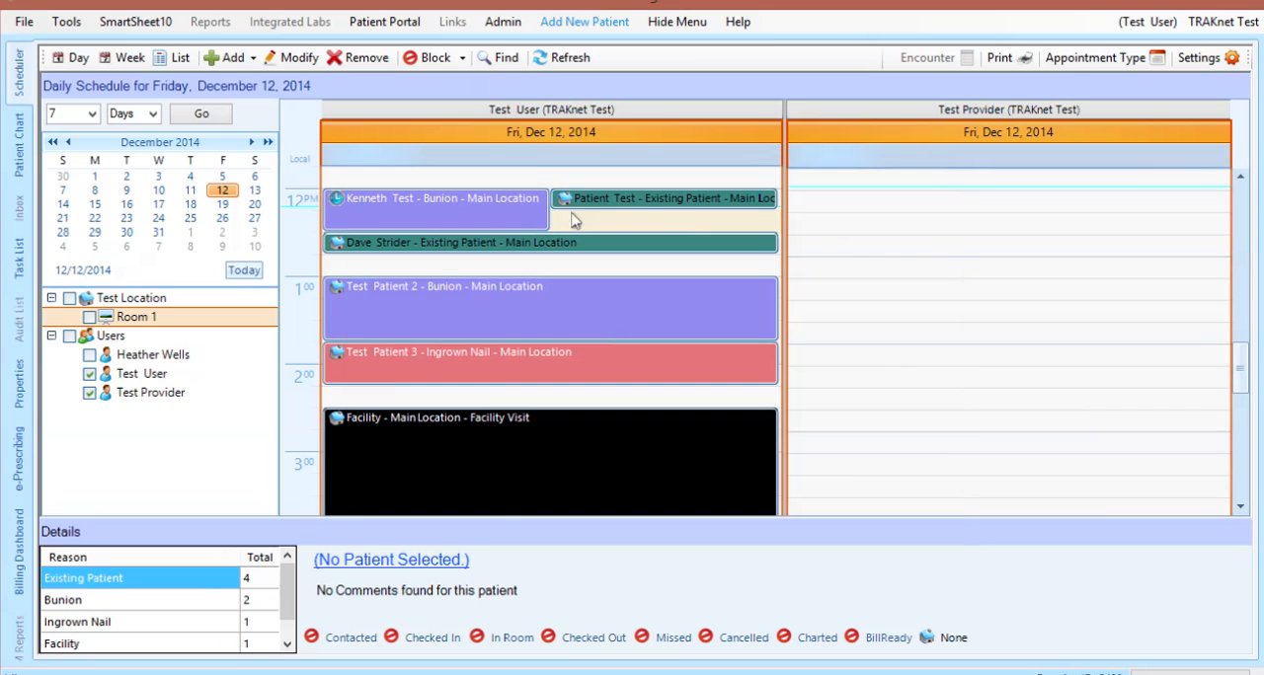
# Check the Personal block on December 20, 2014 for Test Provider, and remove it from the schedule
pyautogui.click(254, 204)
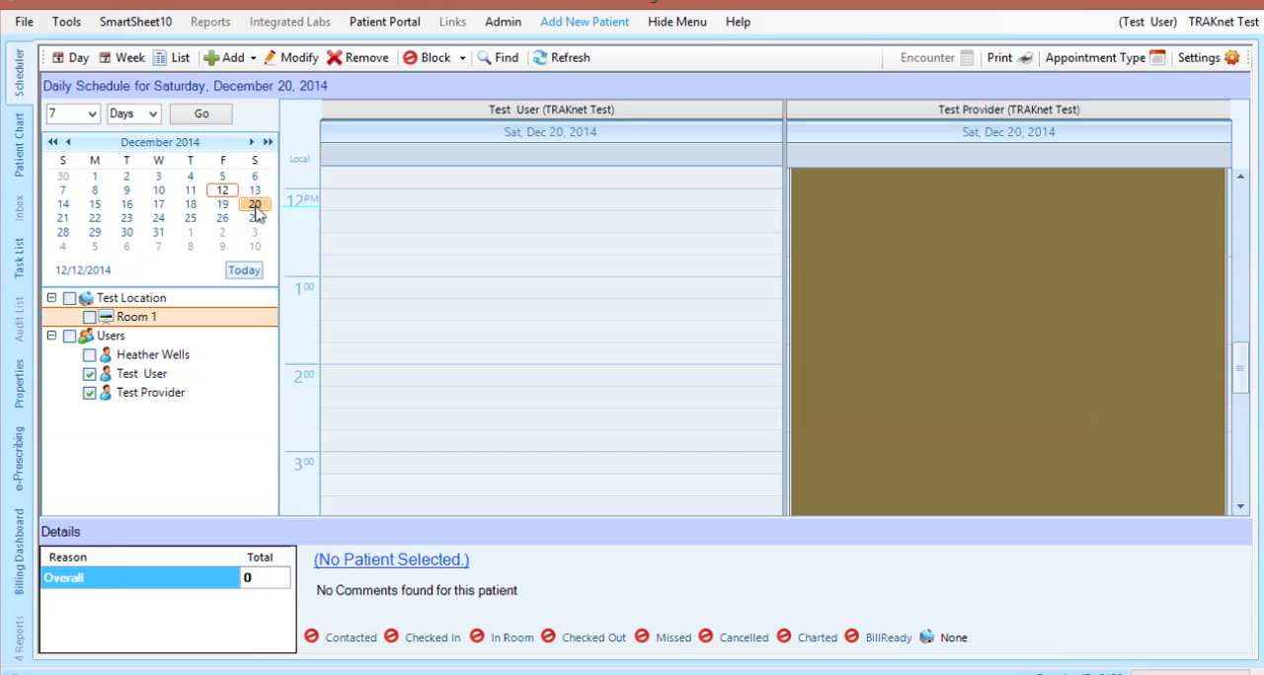
pyautogui.click(885, 326)
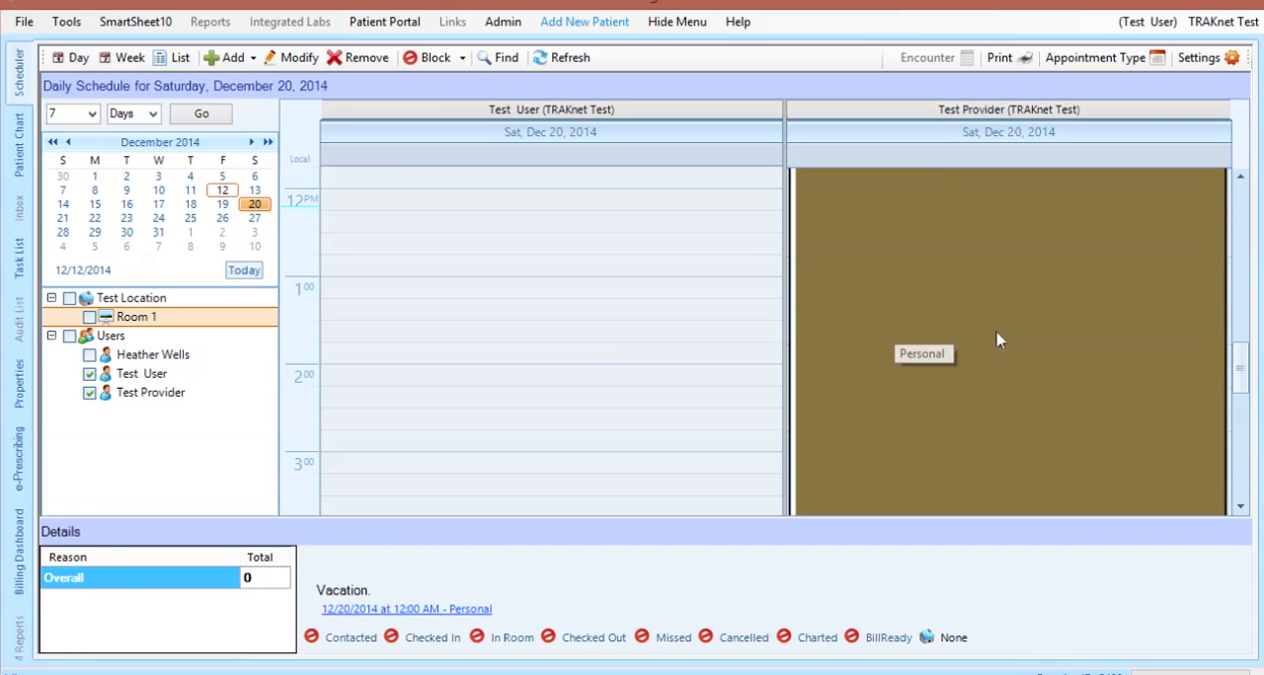
pyautogui.moveTo(1242, 362); pyautogui.dragTo(1248, 192)
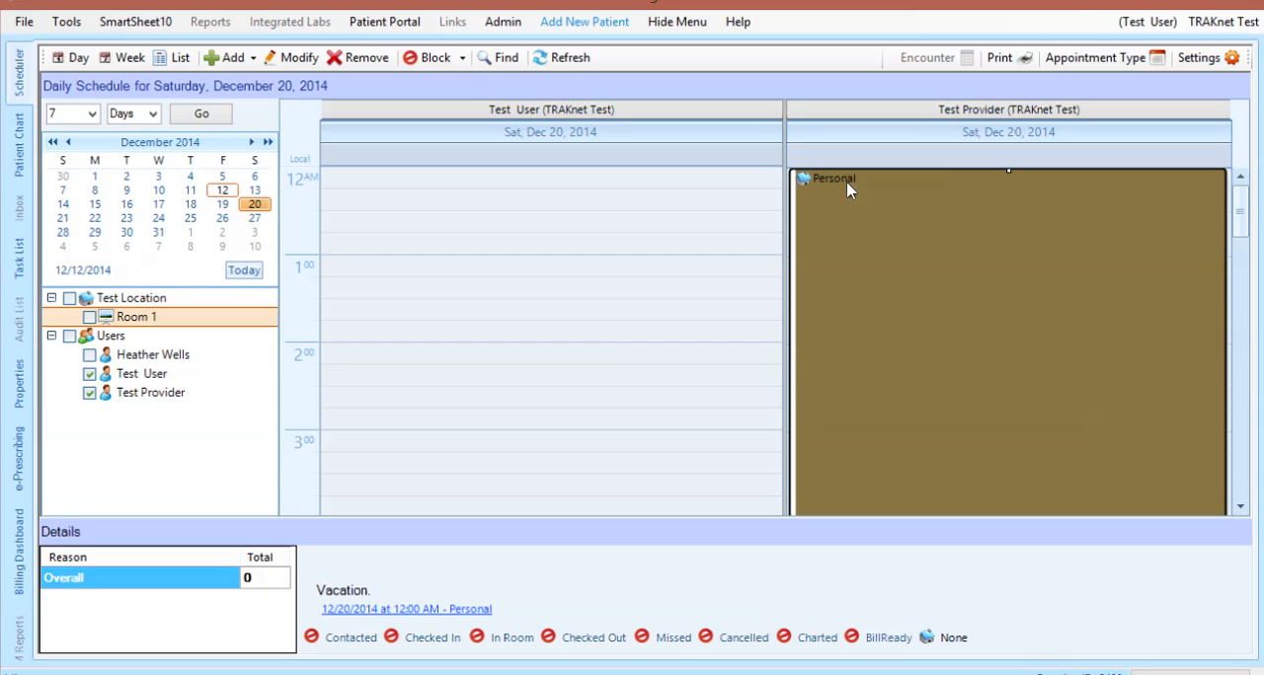
pyautogui.click(356, 56)
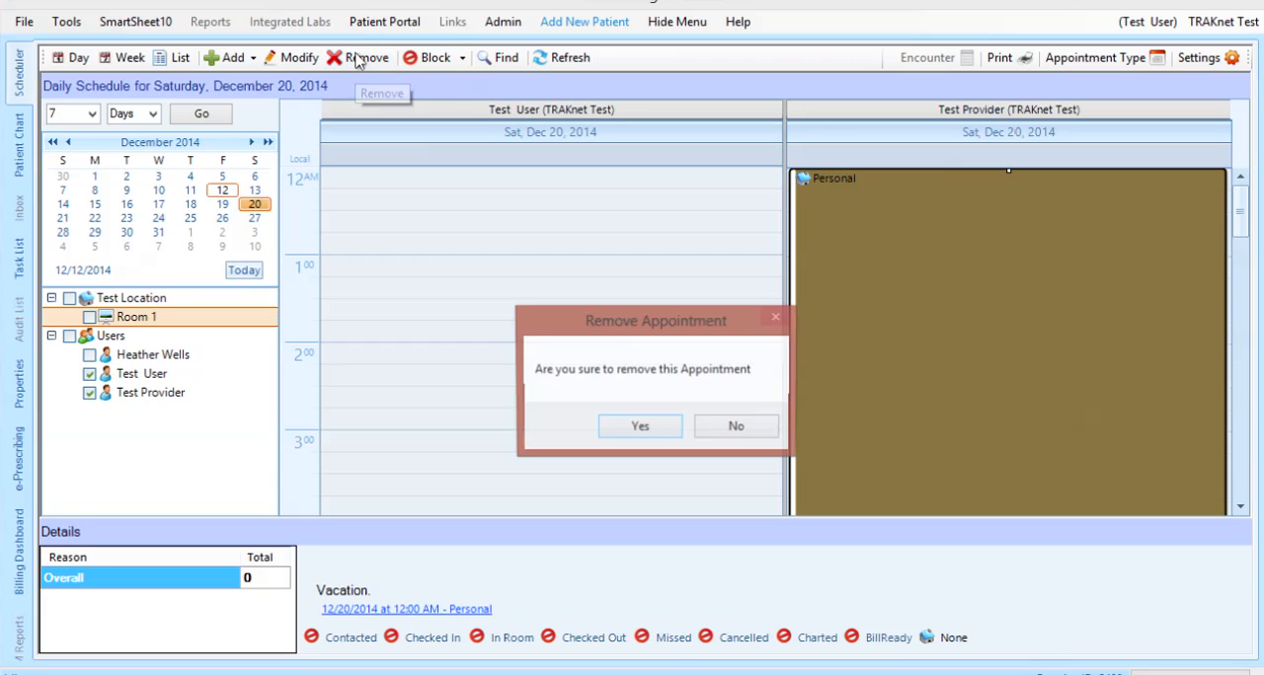
pyautogui.click(632, 426)
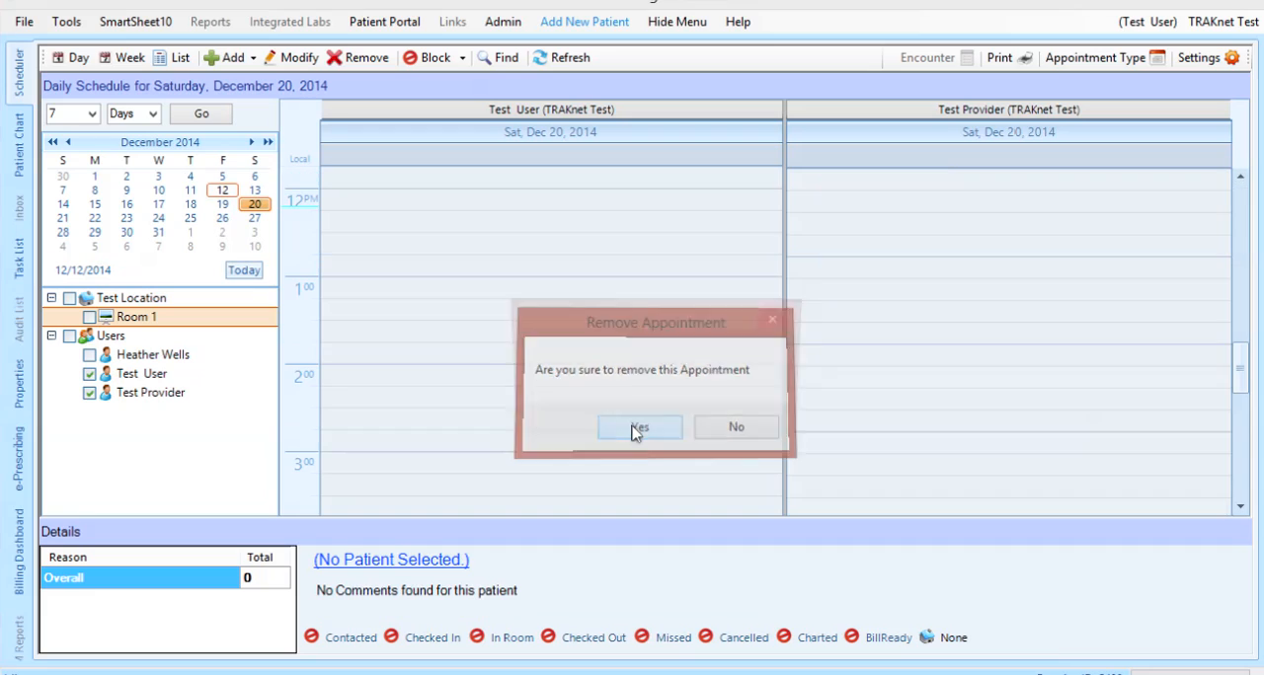
pyautogui.click(742, 440)
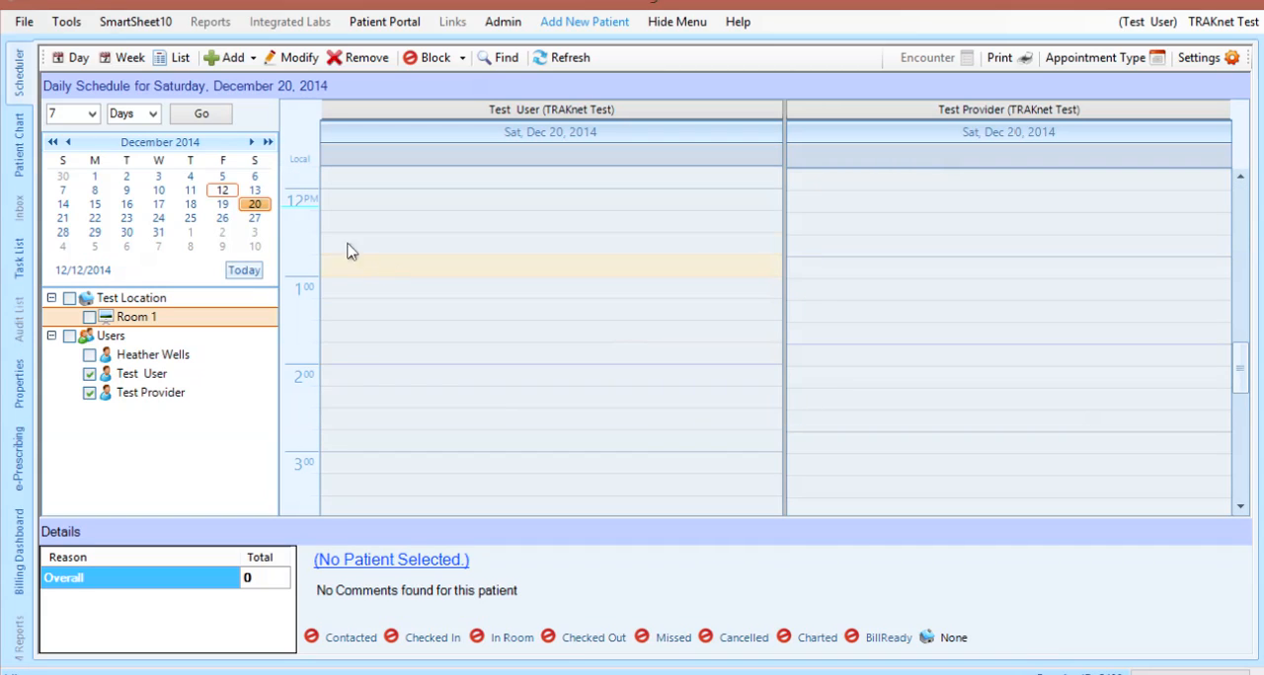
# Return to the December 12, 2014 schedule and start a new Monday time block for Test Provider
pyautogui.click(229, 191)
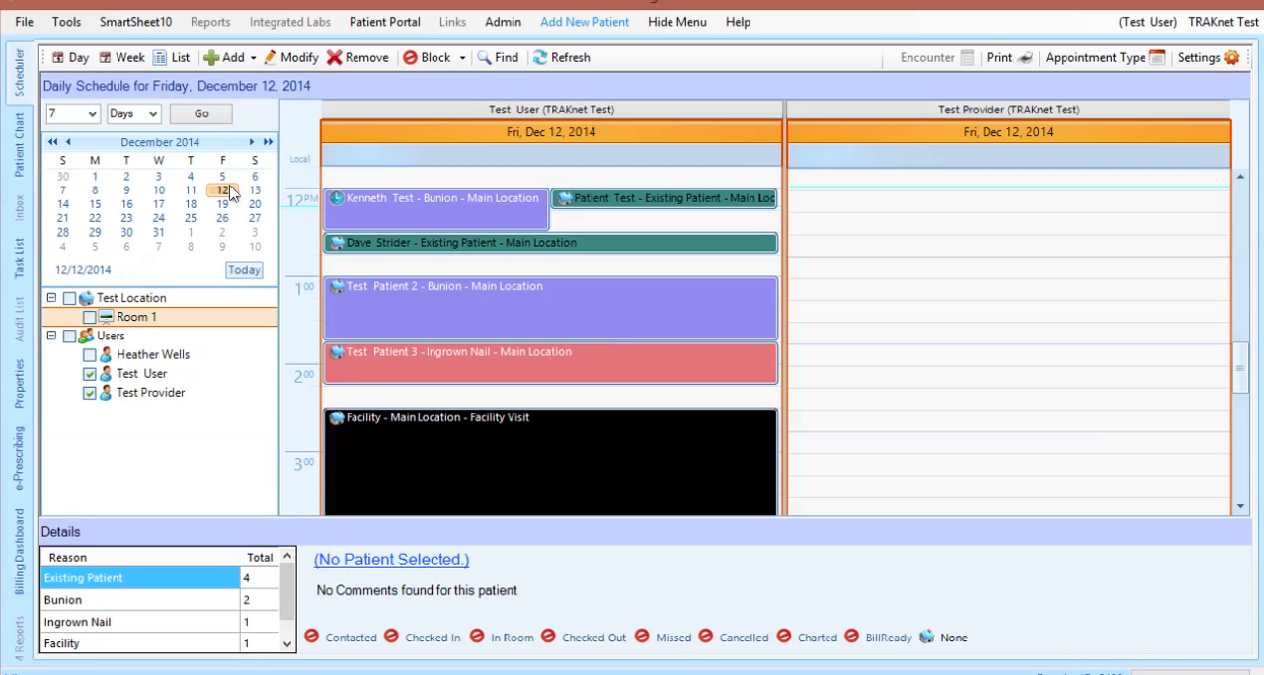
pyautogui.click(463, 58)
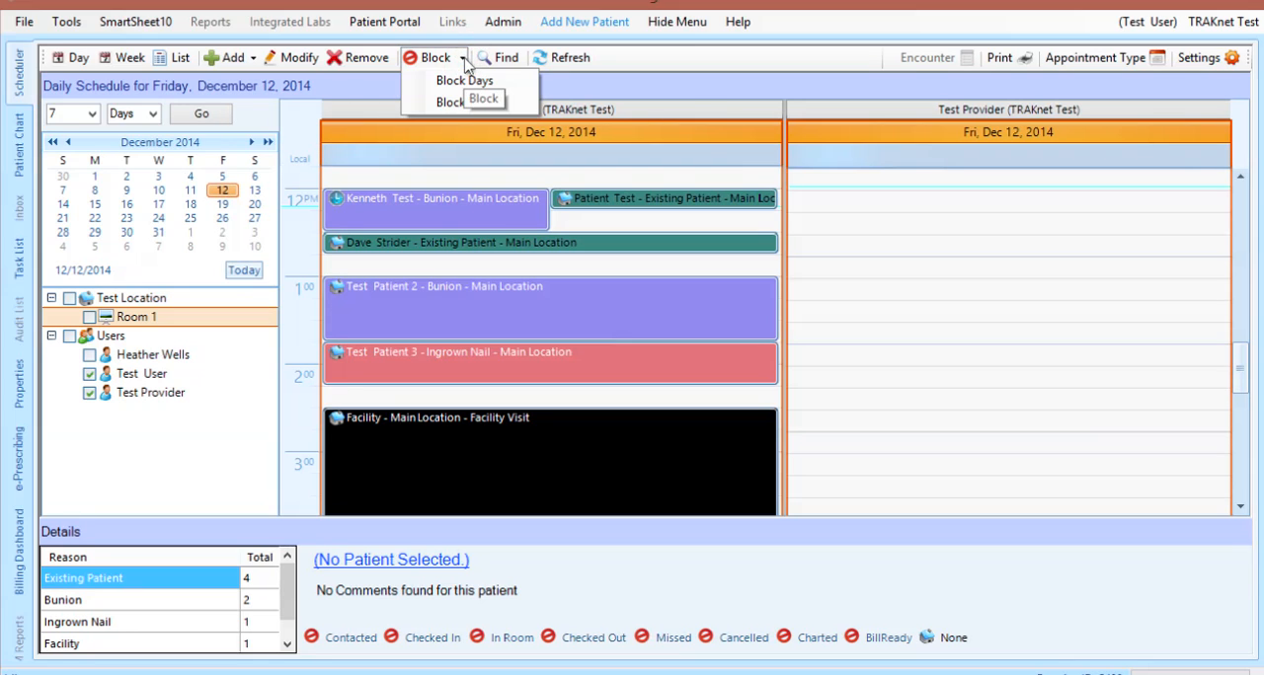
pyautogui.click(466, 103)
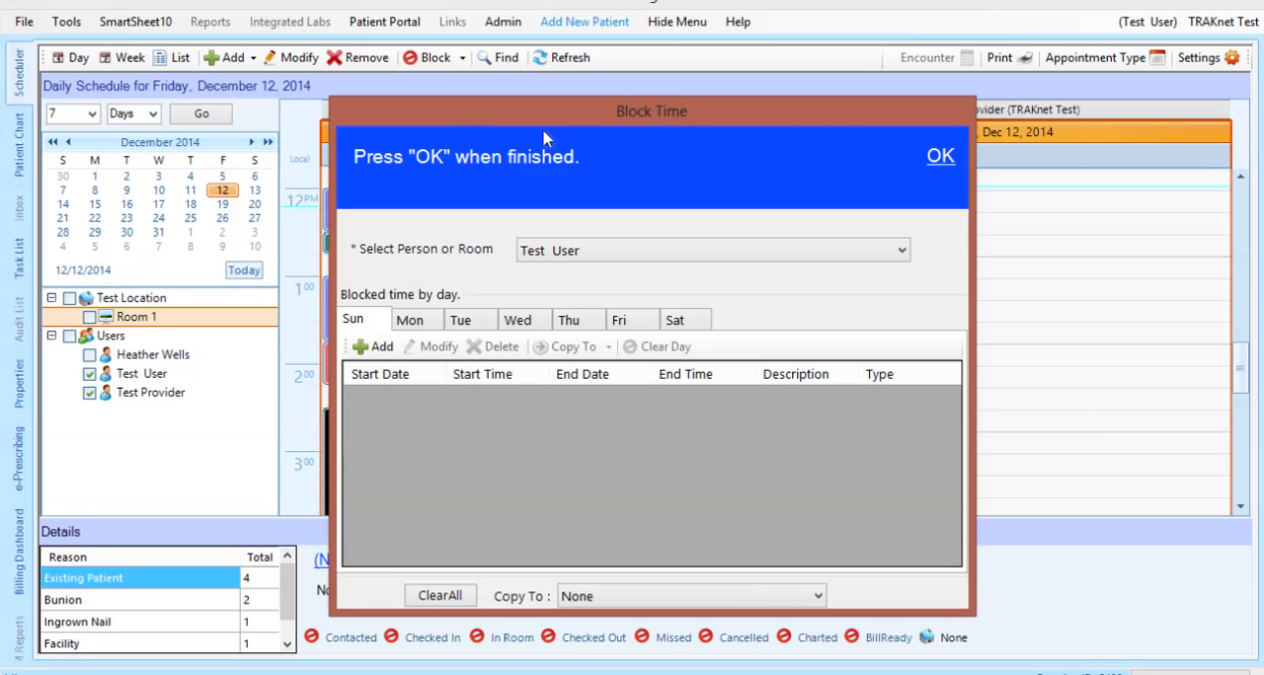
pyautogui.click(892, 254)
pyautogui.click(776, 382)
pyautogui.click(404, 326)
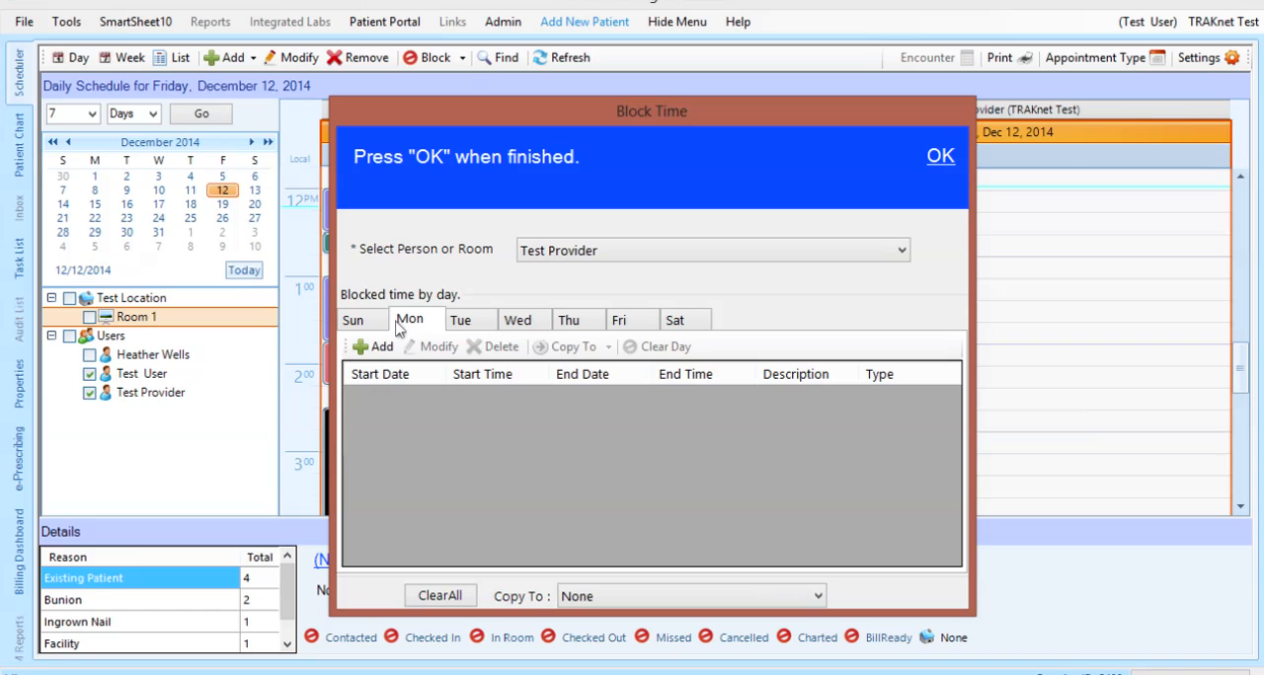
pyautogui.click(373, 347)
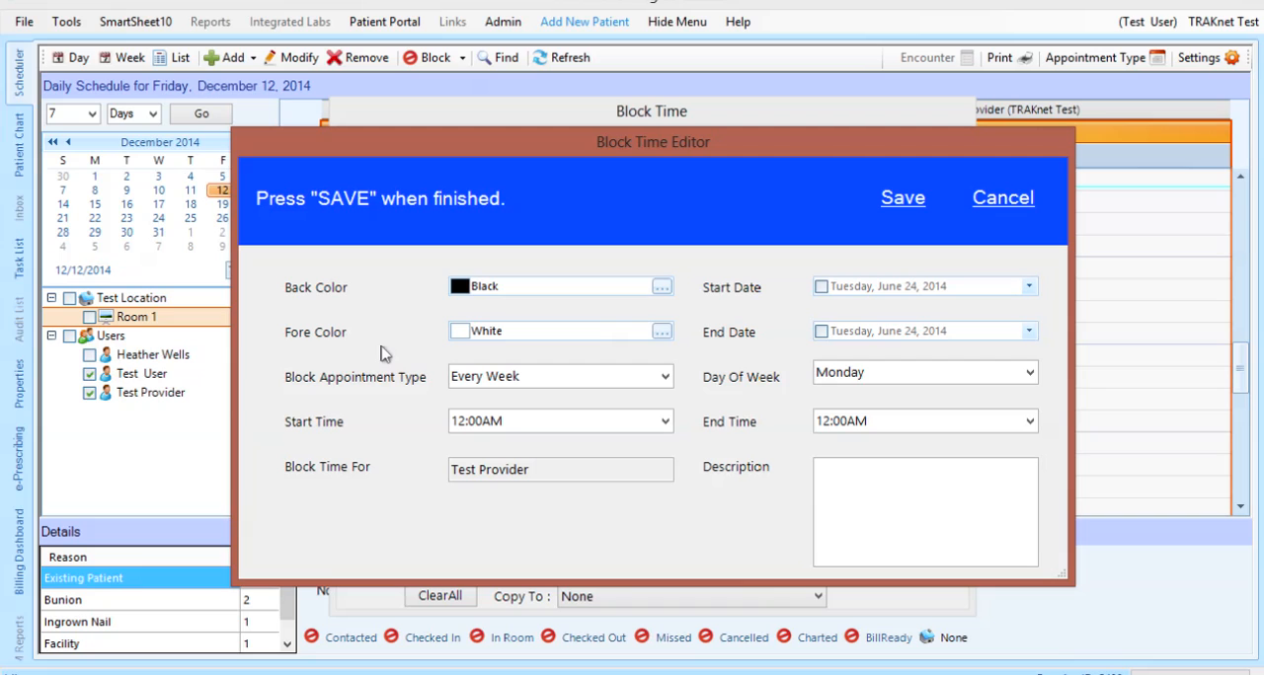
# Set the time block's back color to the basic light blue 78, 202, 255, and keep the fore color White
pyautogui.click(662, 287)
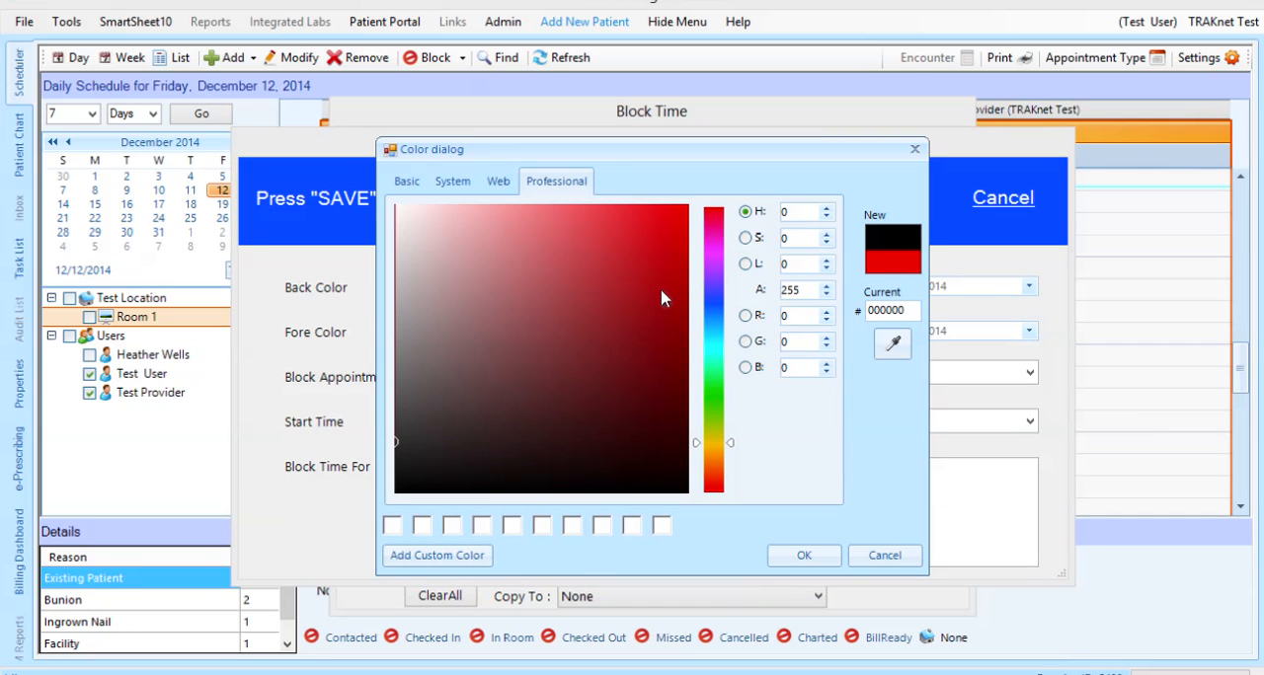
pyautogui.click(567, 299)
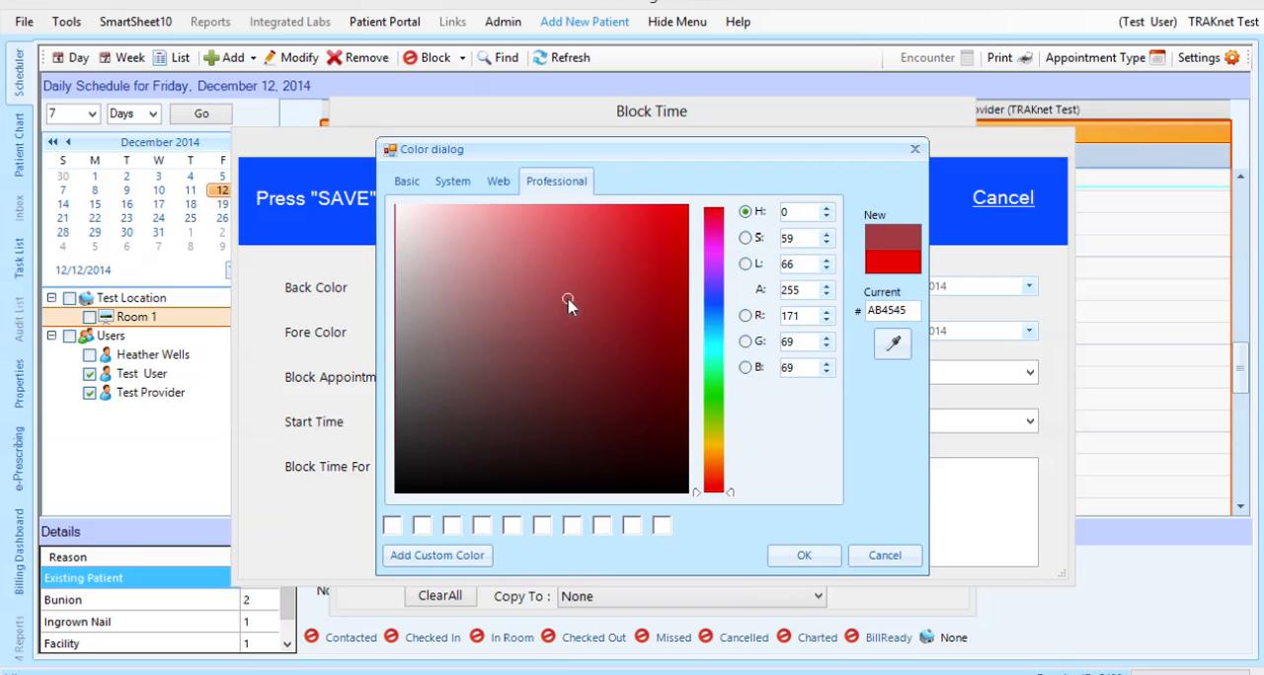
pyautogui.click(499, 188)
pyautogui.click(464, 187)
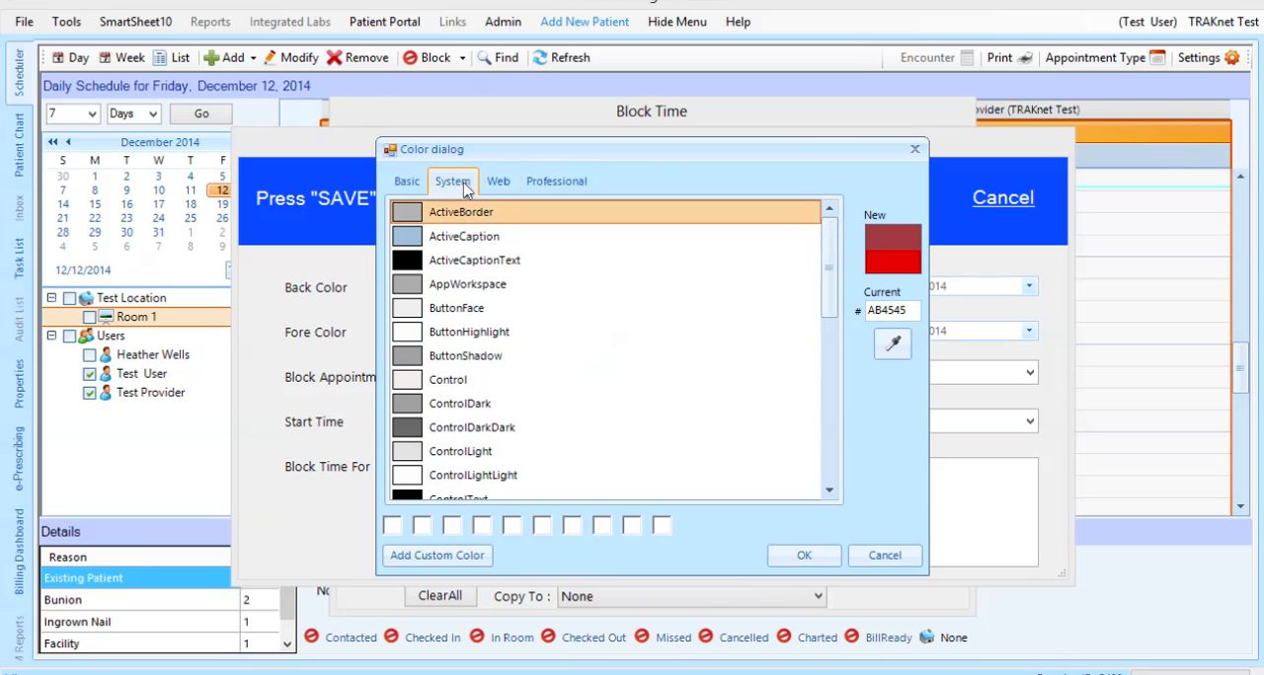
pyautogui.click(421, 188)
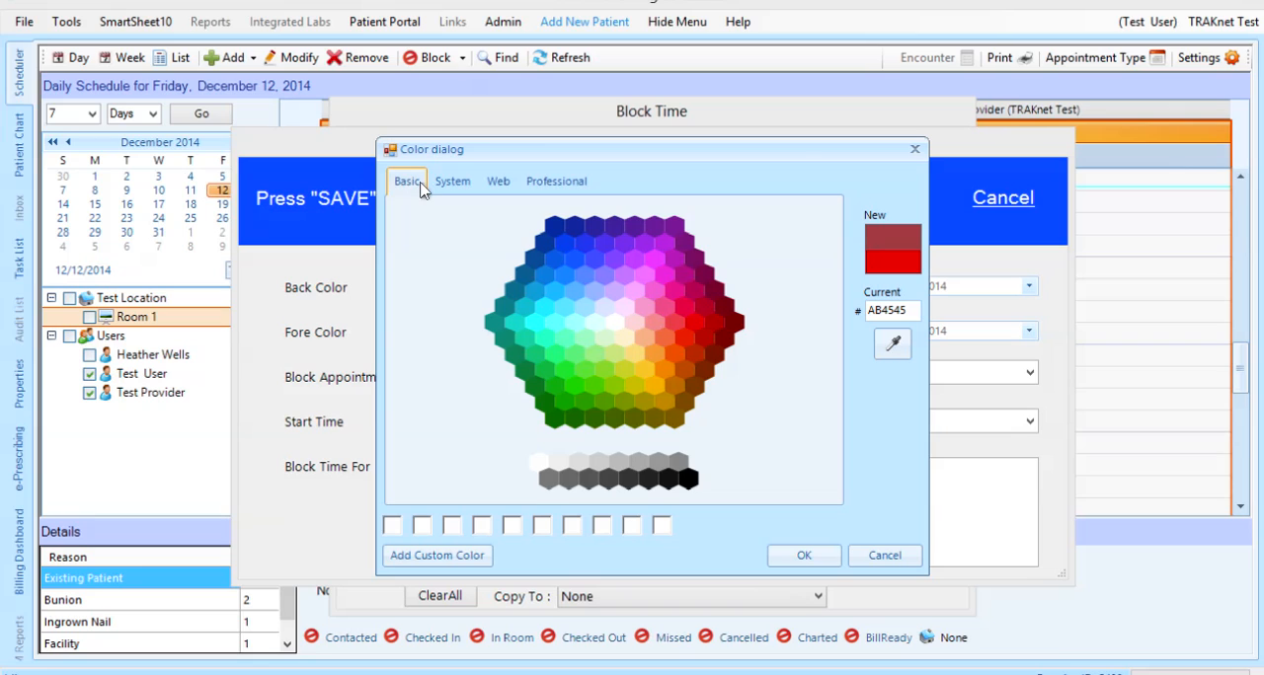
pyautogui.click(564, 306)
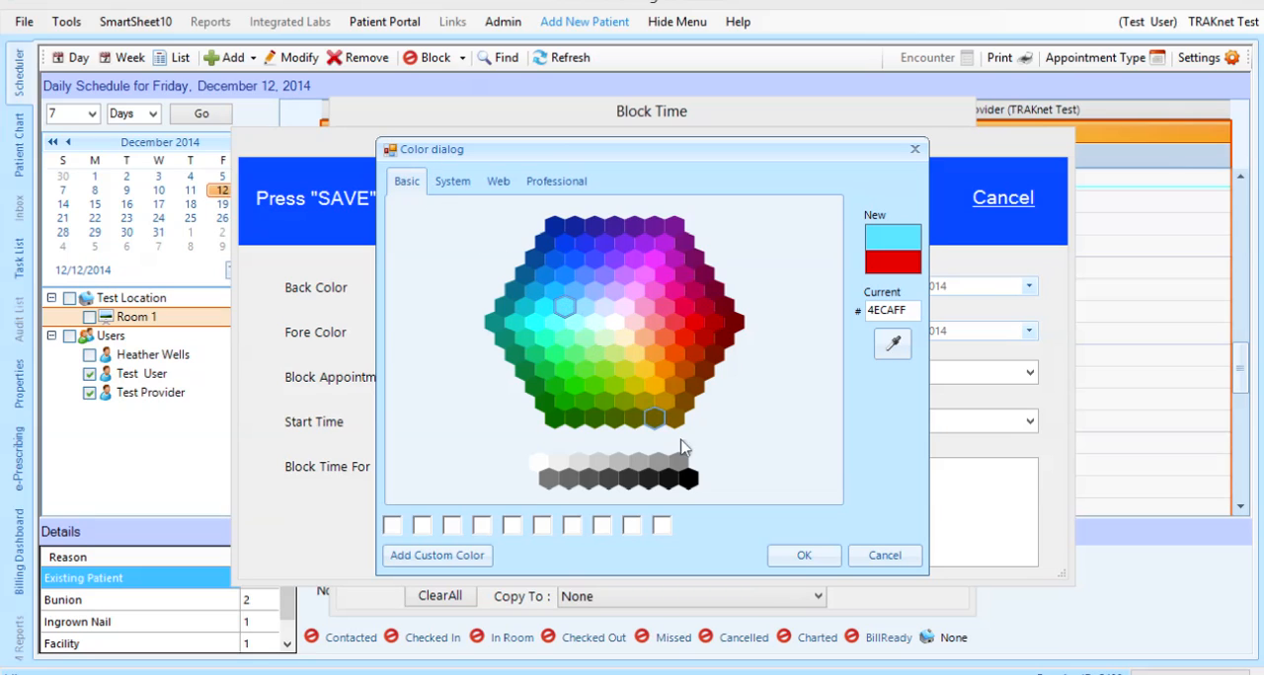
pyautogui.click(790, 555)
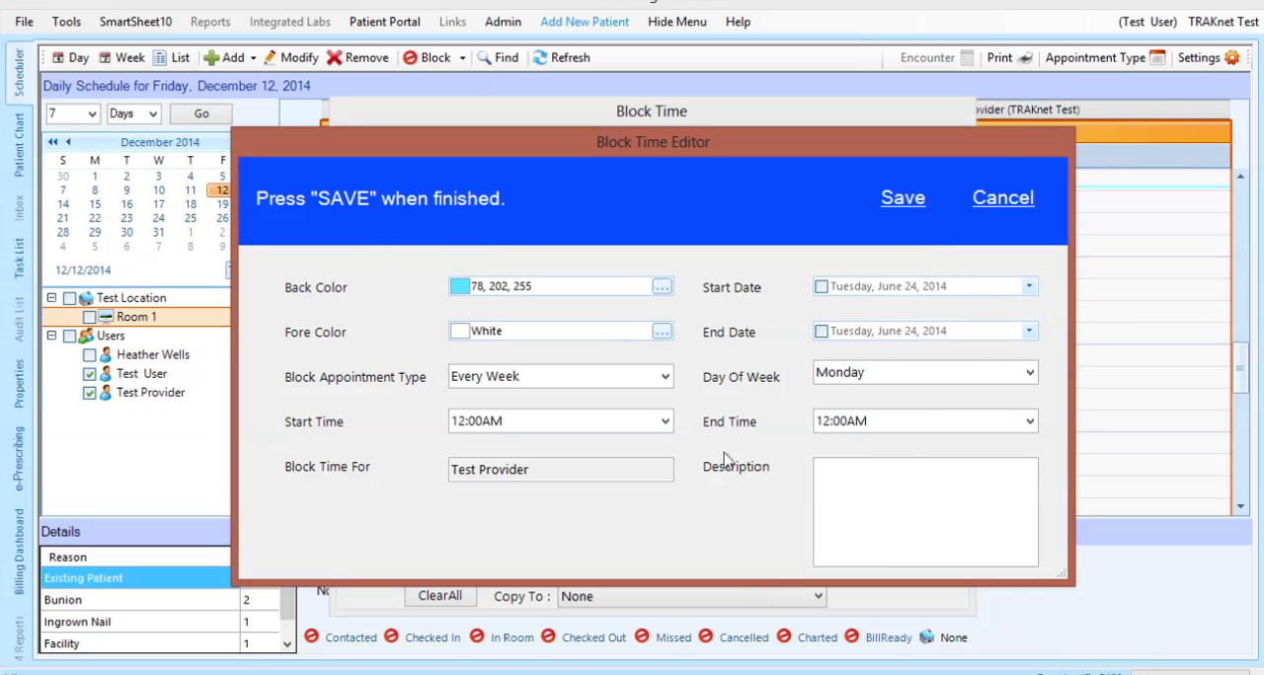
pyautogui.click(659, 333)
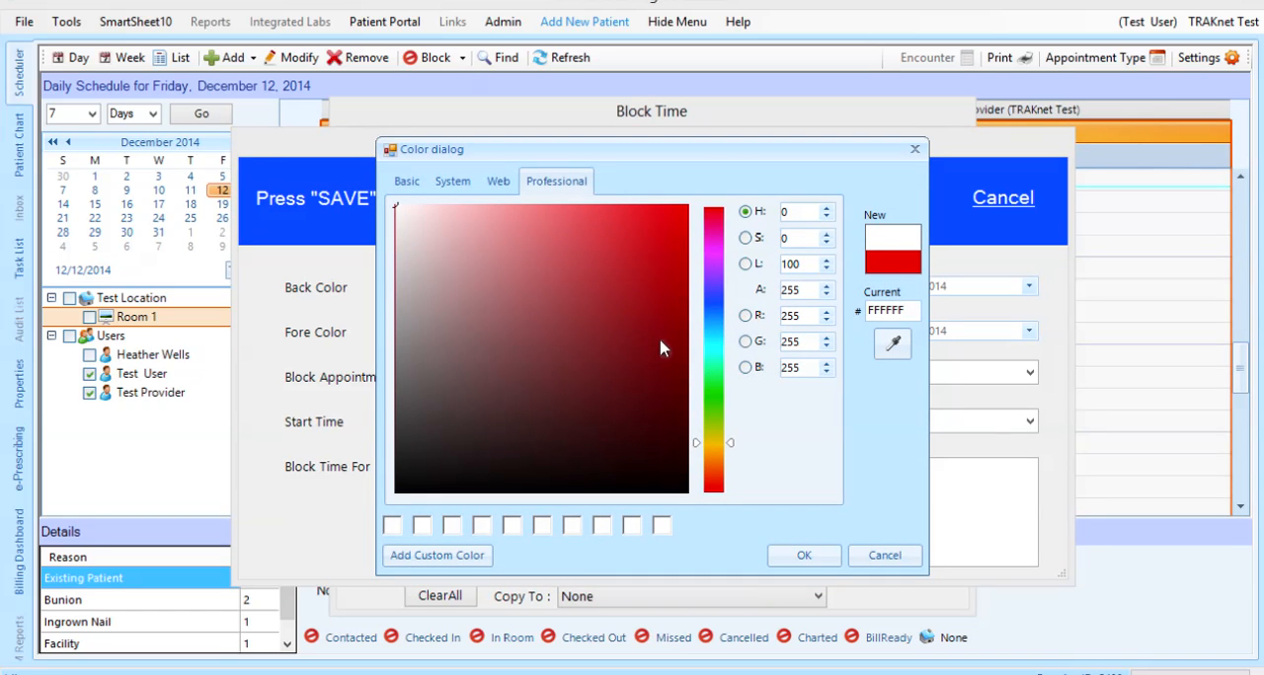
pyautogui.click(811, 556)
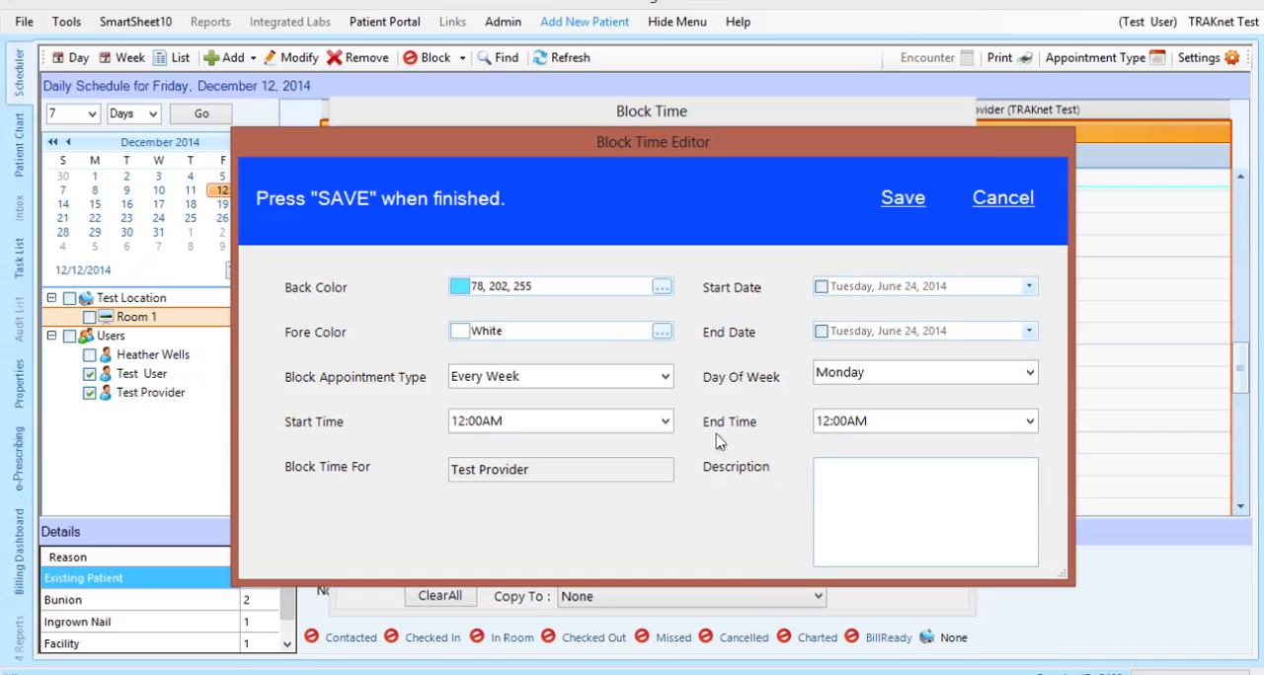
# Review the recurrence options, keep Every Week, and set the block's time from 12:15PM to 1:15PM
pyautogui.click(665, 376)
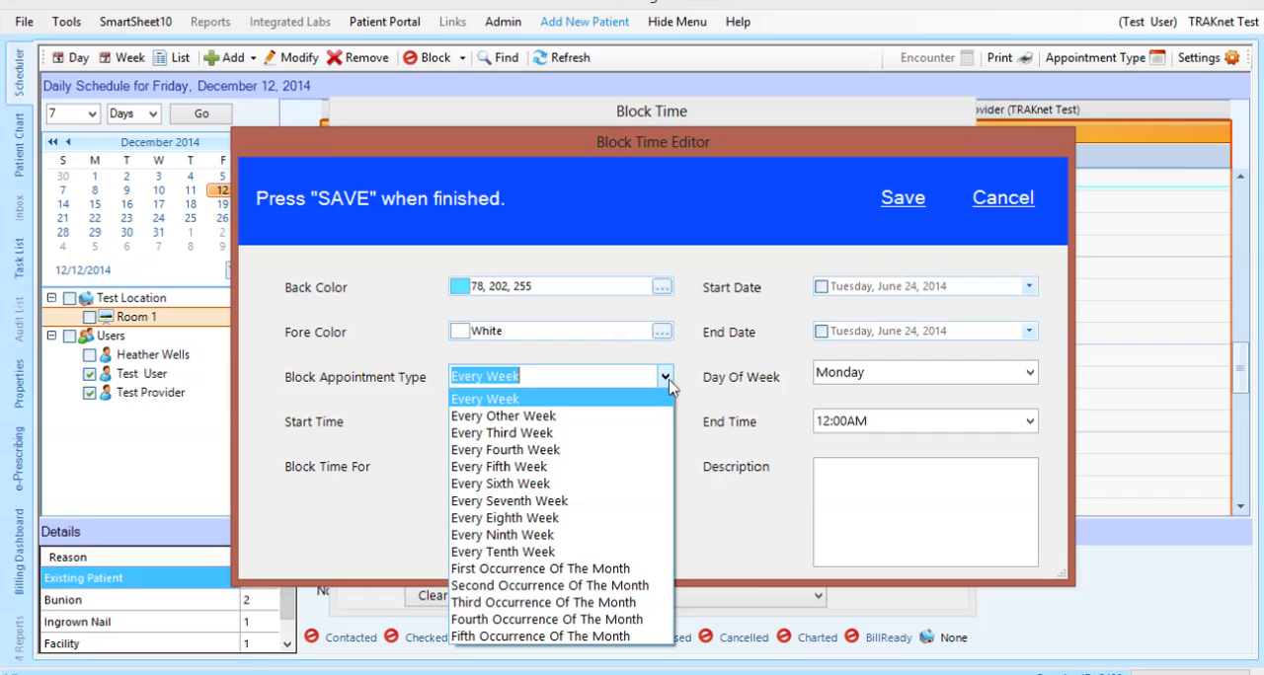
pyautogui.click(667, 377)
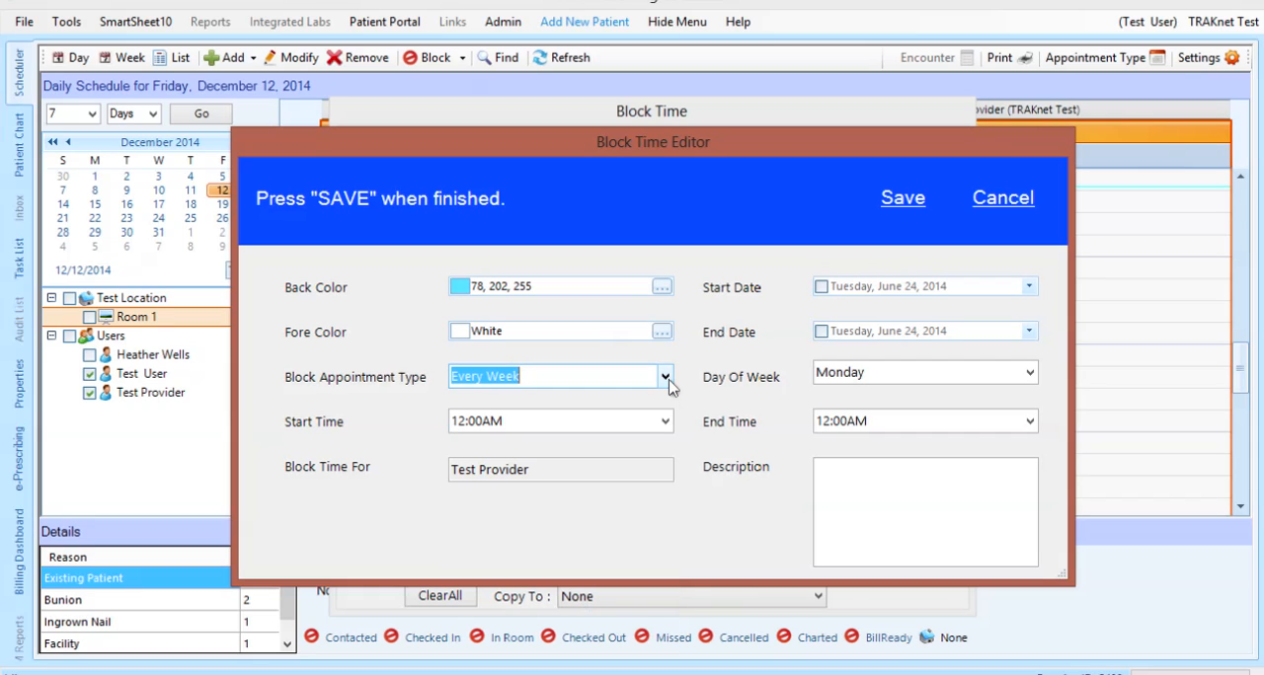
pyautogui.click(665, 423)
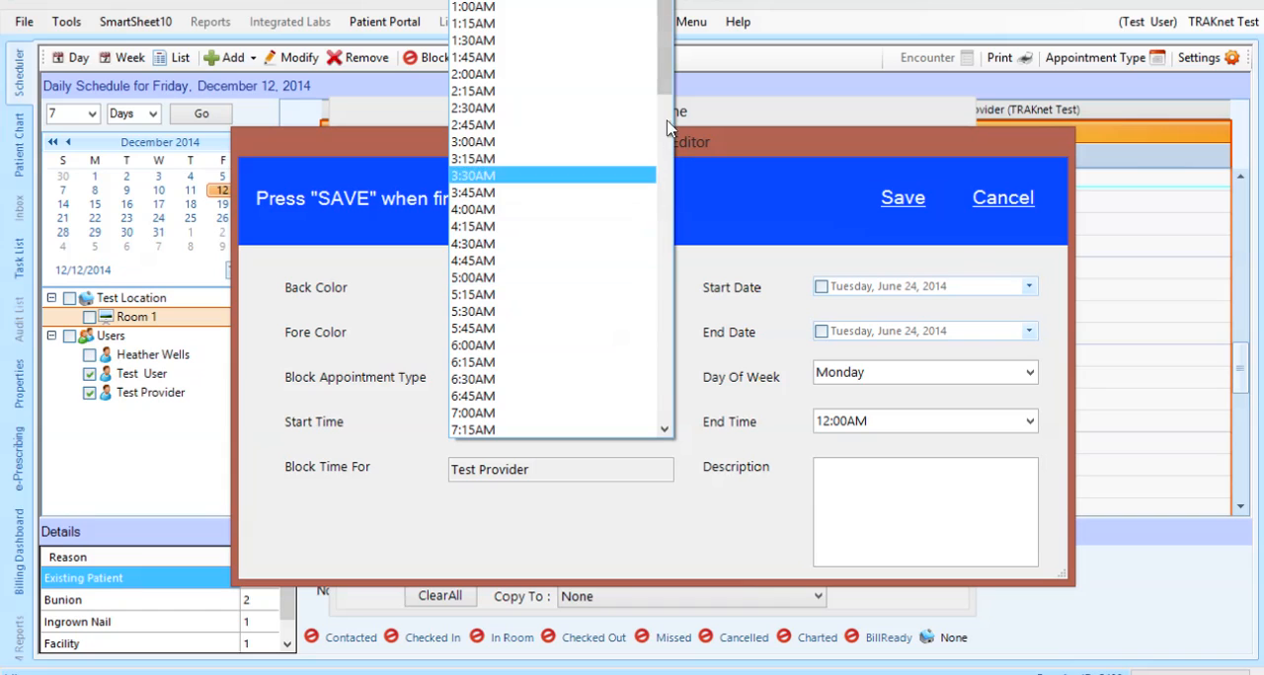
pyautogui.moveTo(666, 94); pyautogui.dragTo(662, 265)
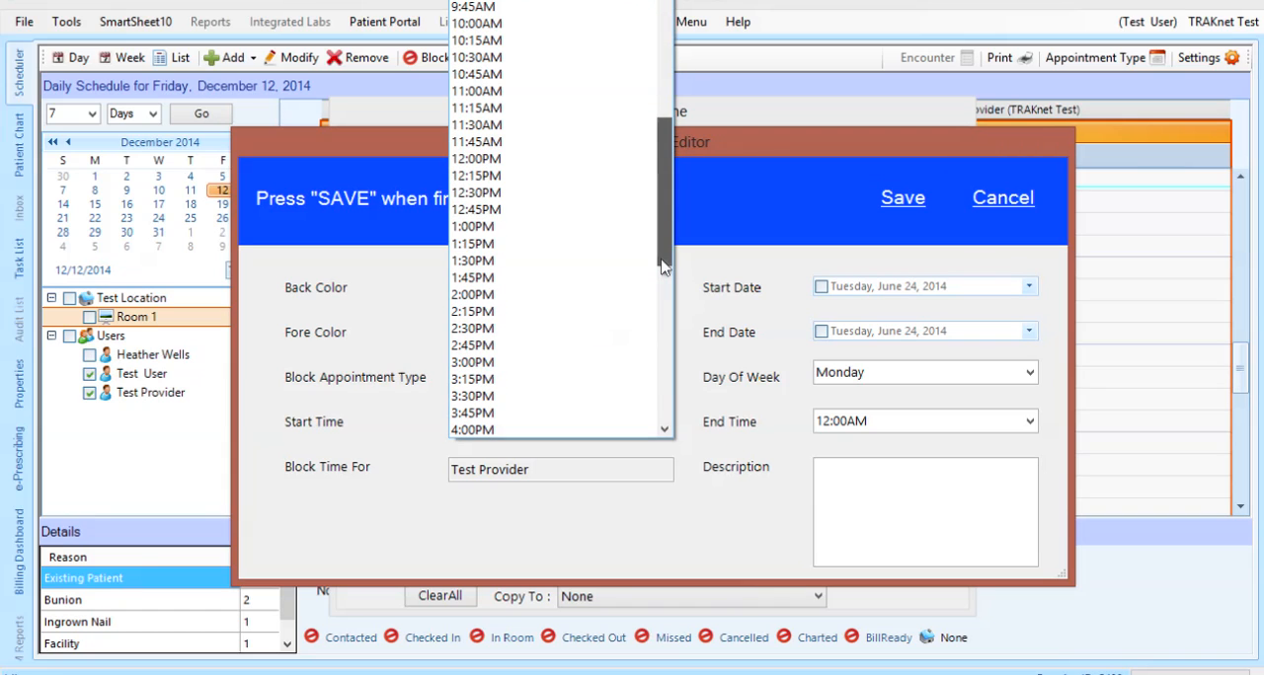
pyautogui.click(520, 175)
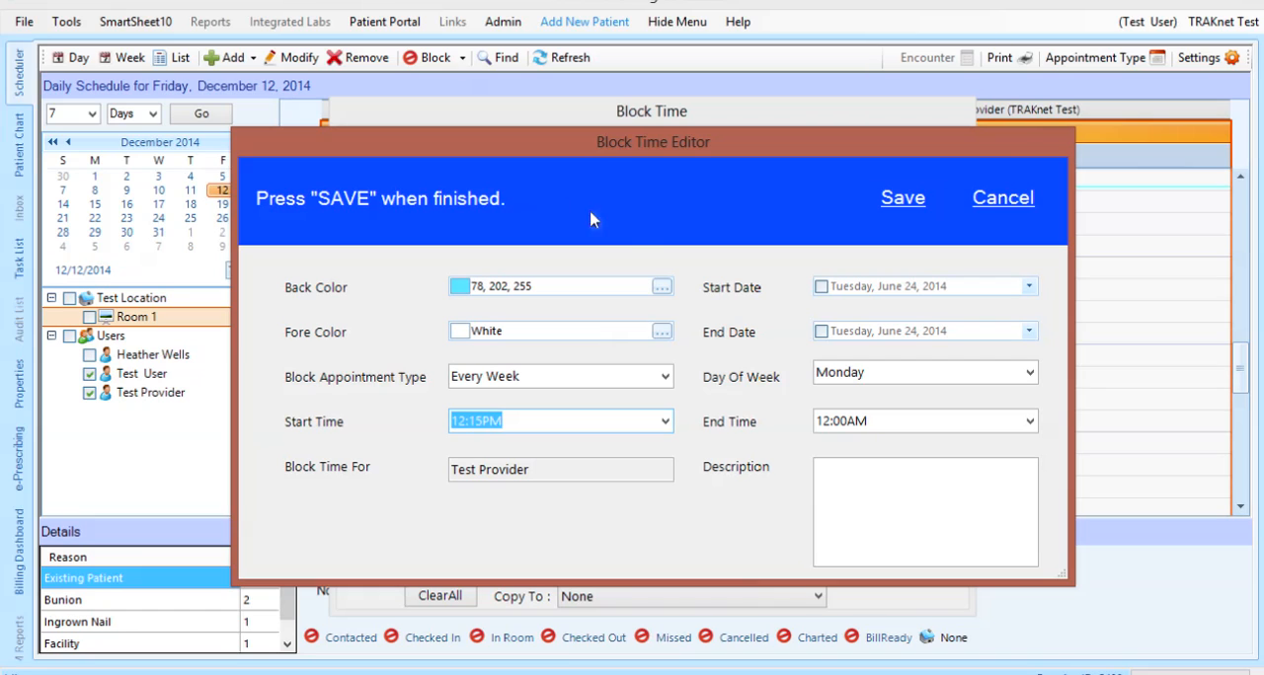
pyautogui.click(1030, 422)
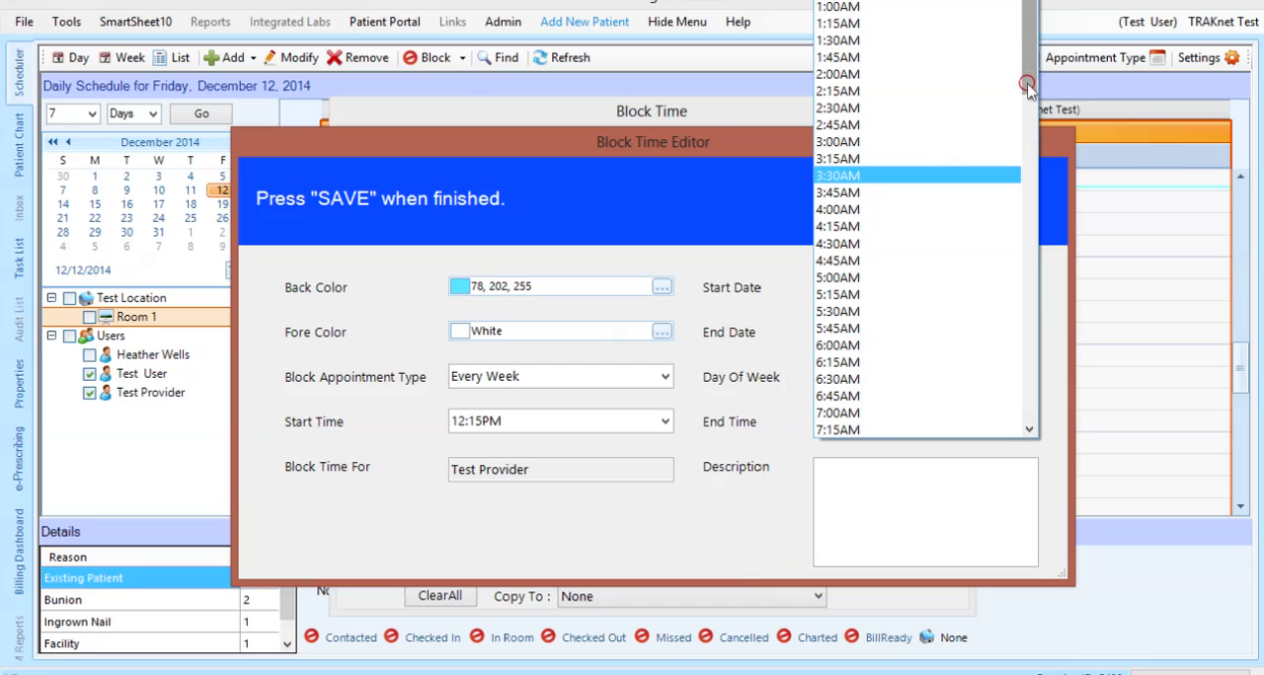
pyautogui.moveTo(1030, 85); pyautogui.dragTo(1024, 261)
pyautogui.click(867, 312)
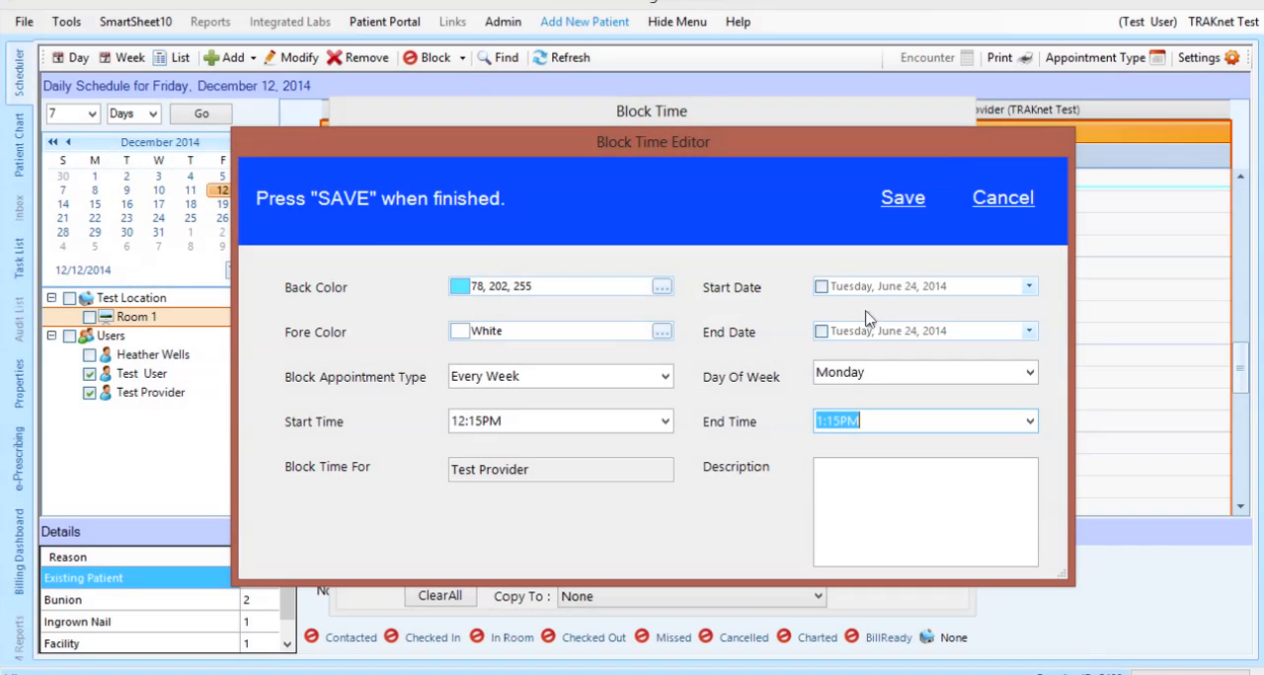
# Describe the time block as "Lunch" and save it
pyautogui.click(878, 478)
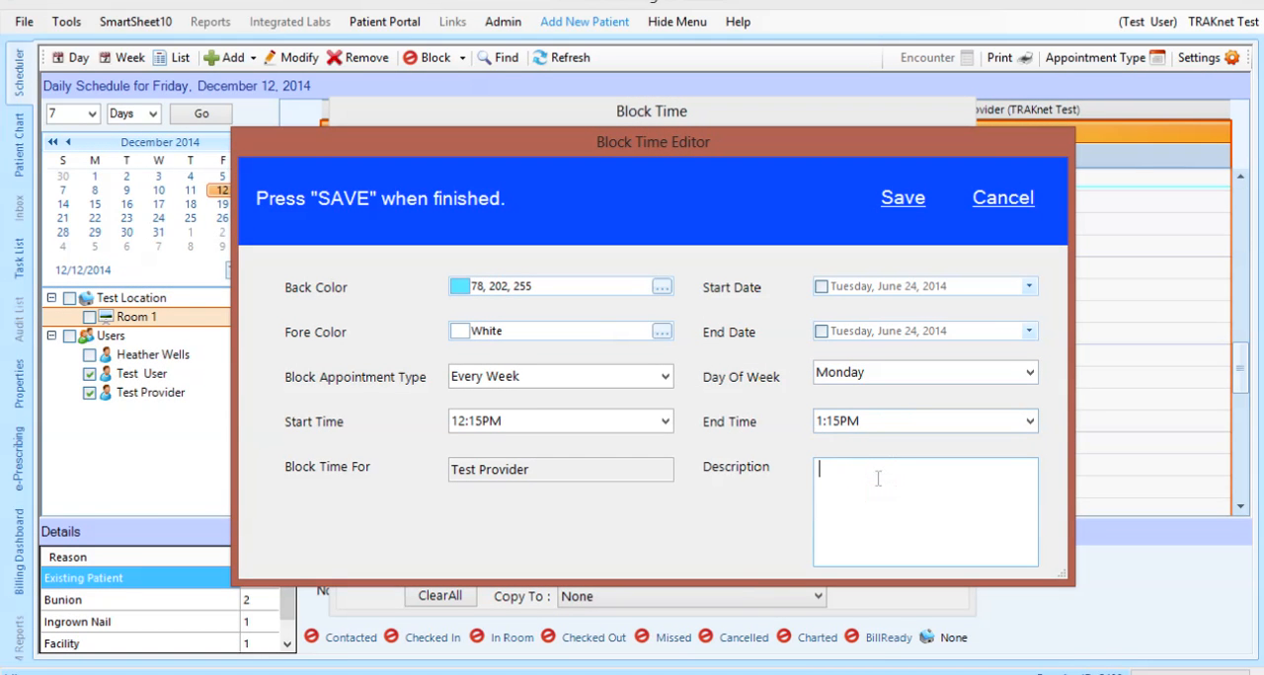
pyautogui.write('Lunch')
pyautogui.click(899, 206)
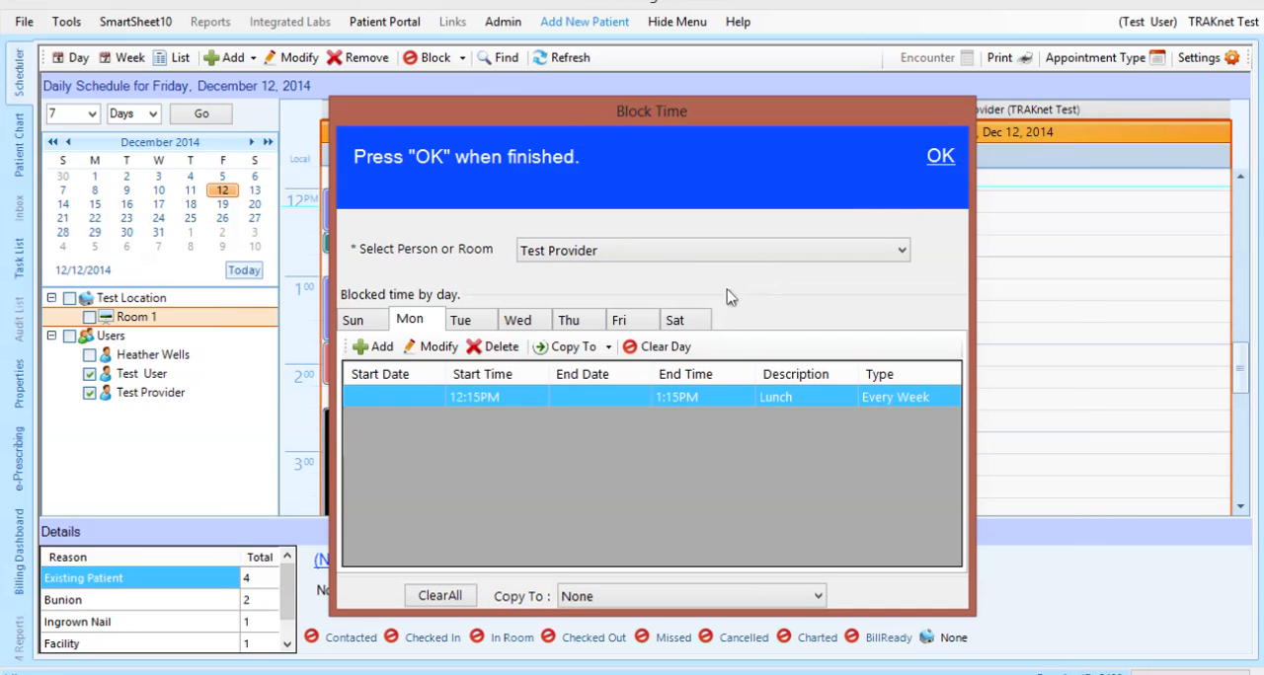
# Copy the Monday lunch block to Monday-Friday
pyautogui.click(609, 348)
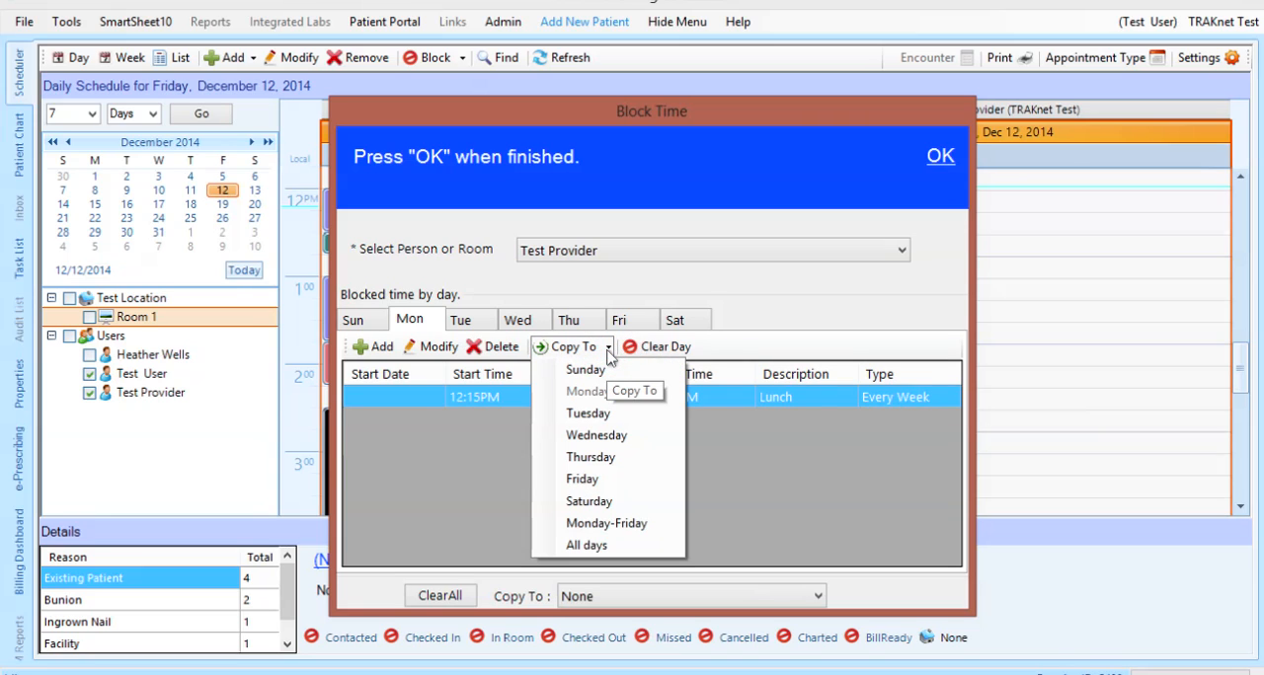
pyautogui.click(608, 524)
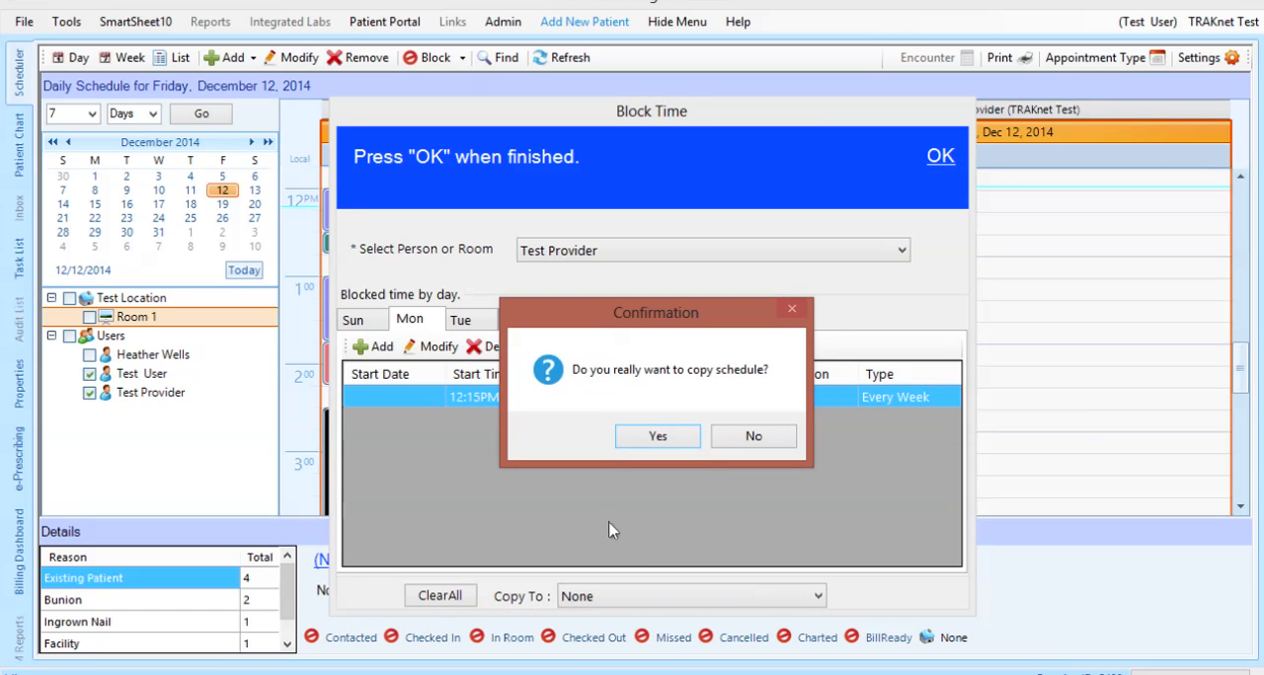
pyautogui.click(656, 440)
pyautogui.click(726, 437)
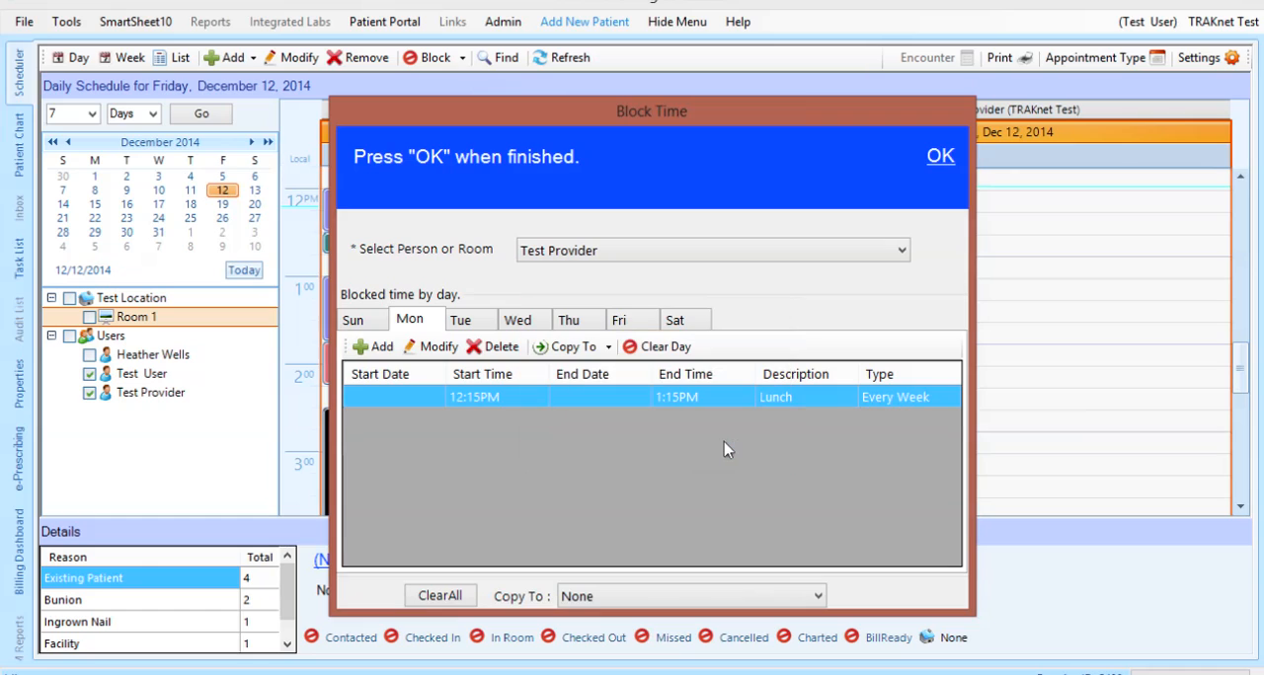
# Copy Test Provider's block time schedule to the first person listed under Users
pyautogui.click(609, 597)
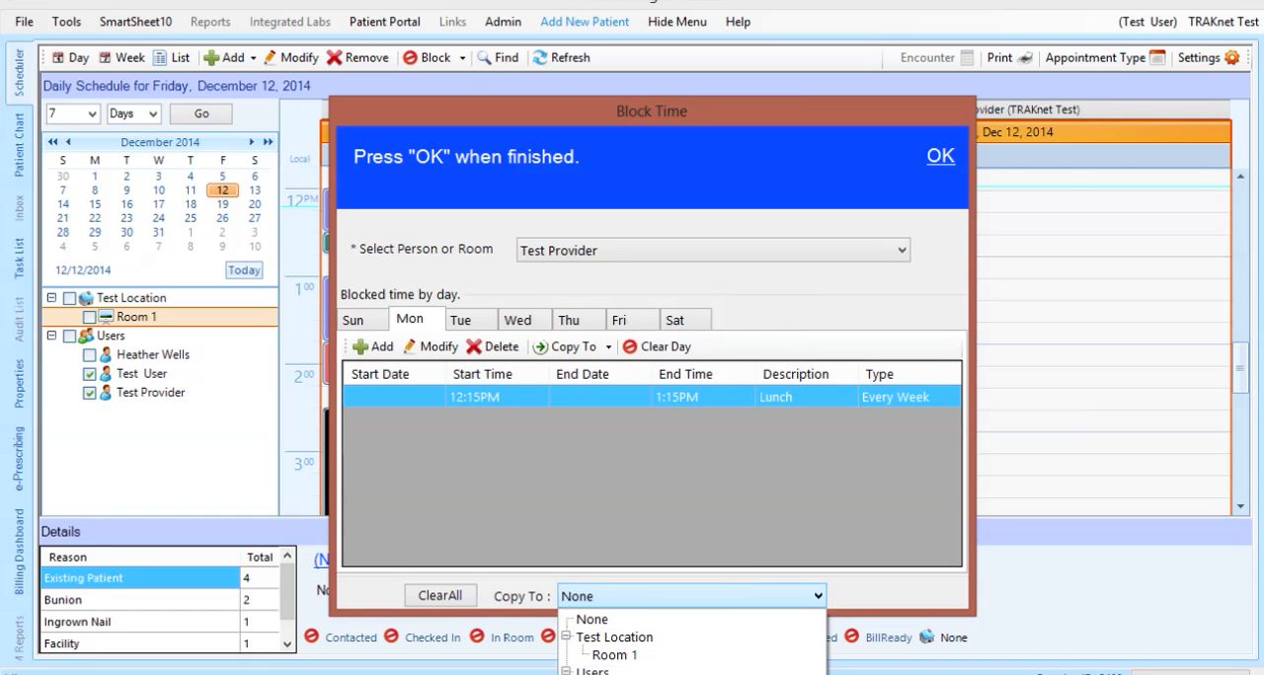
pyautogui.click(622, 674)
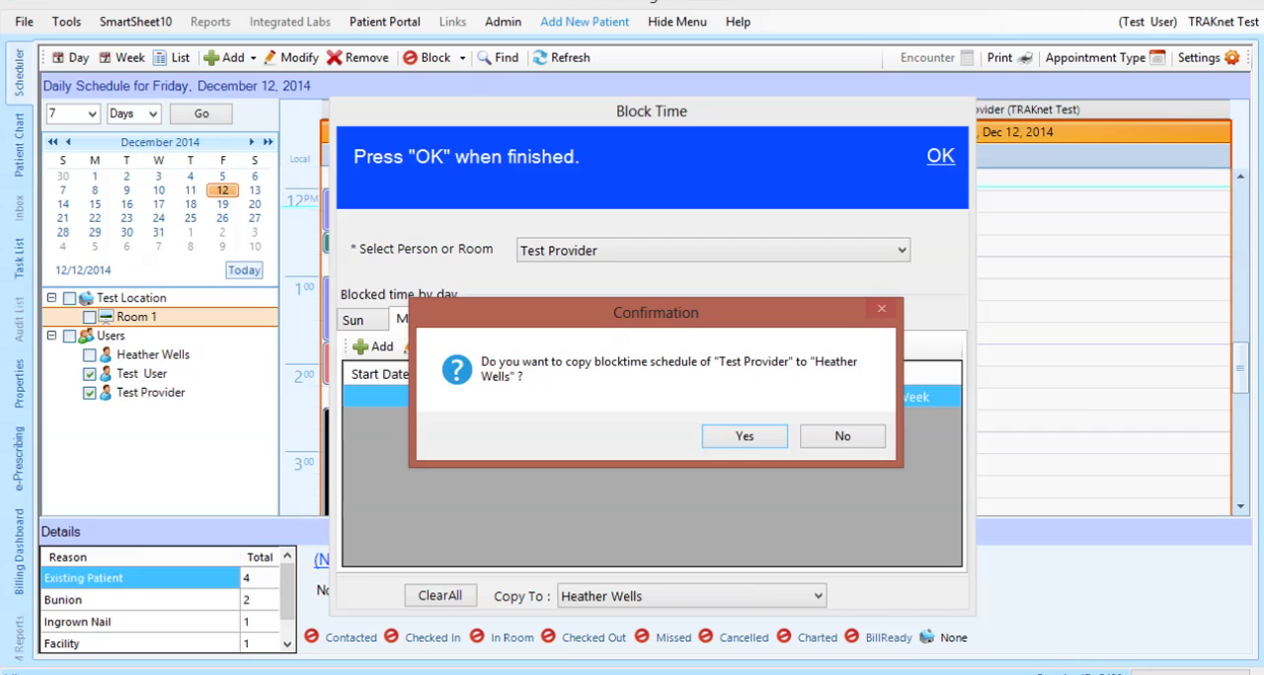
pyautogui.click(744, 437)
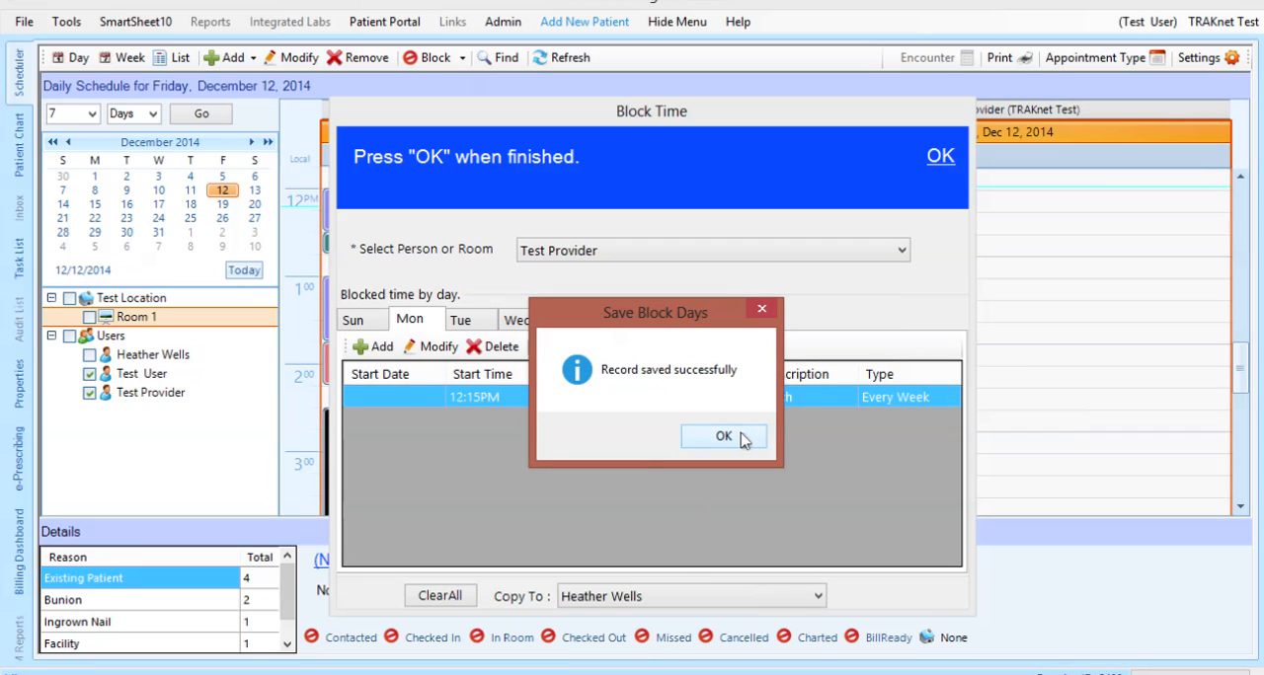
pyautogui.click(744, 437)
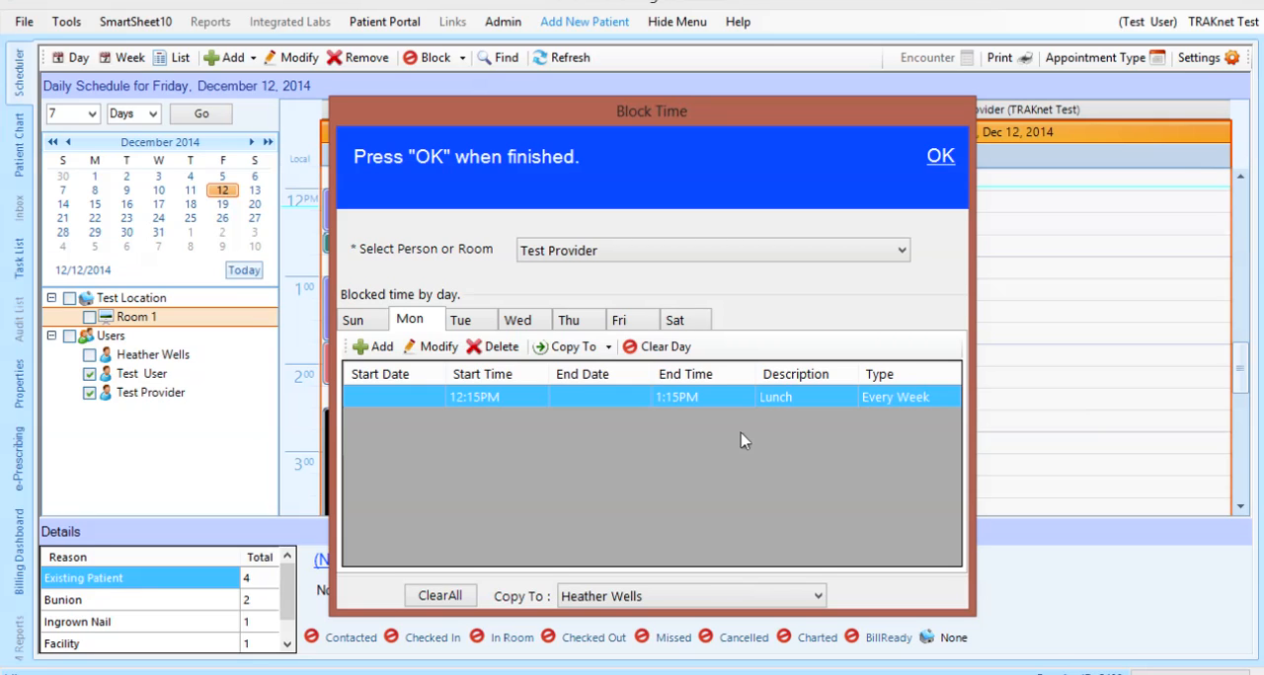
# Finish the block time setup and start an appointment search with the start date set to 9/1/2014
pyautogui.click(943, 158)
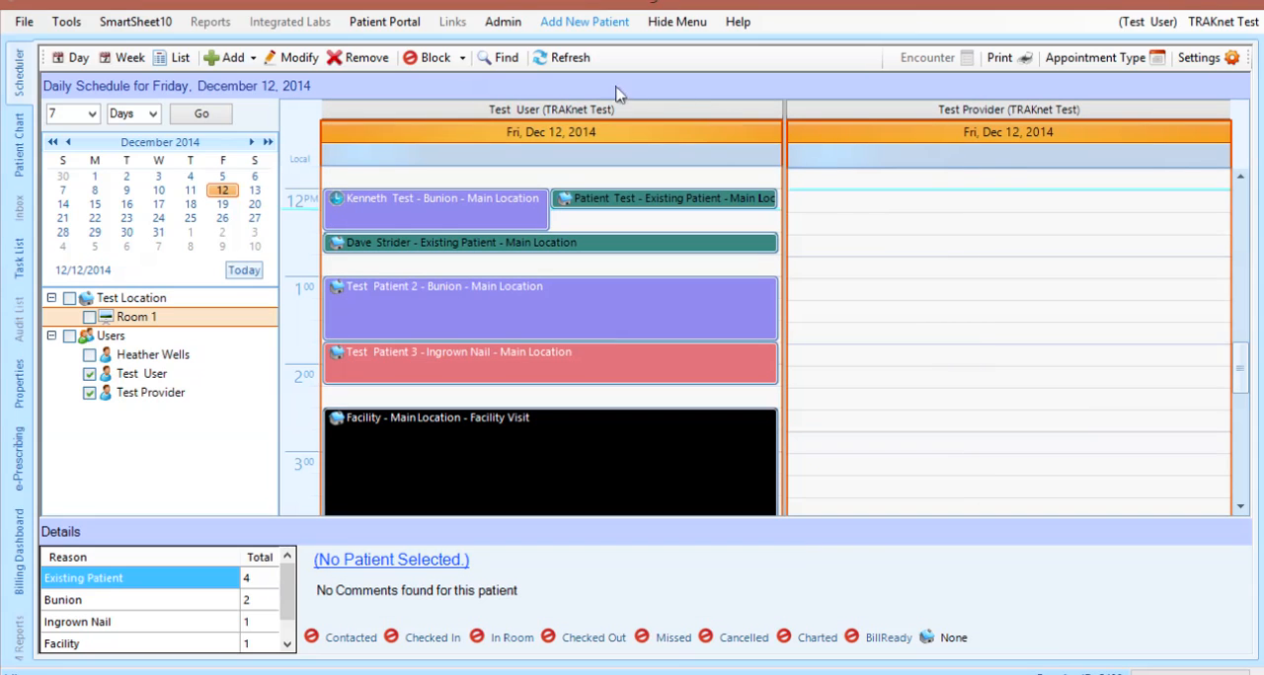
pyautogui.click(509, 65)
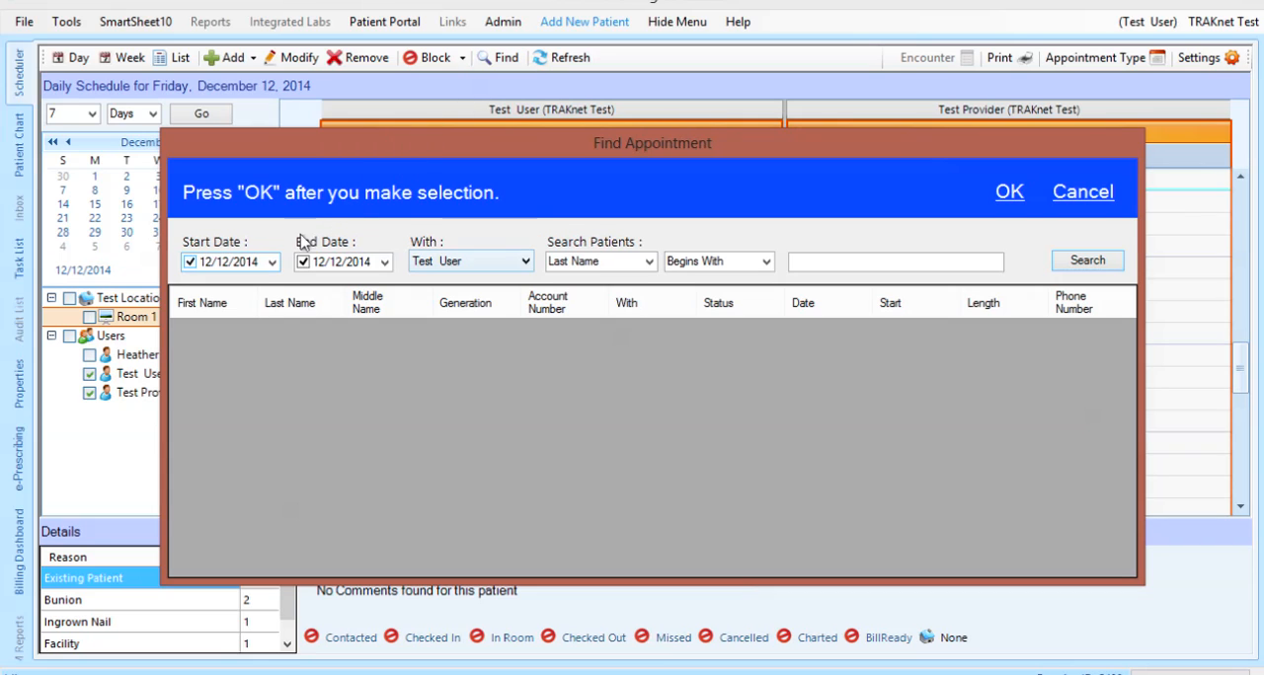
pyautogui.click(272, 262)
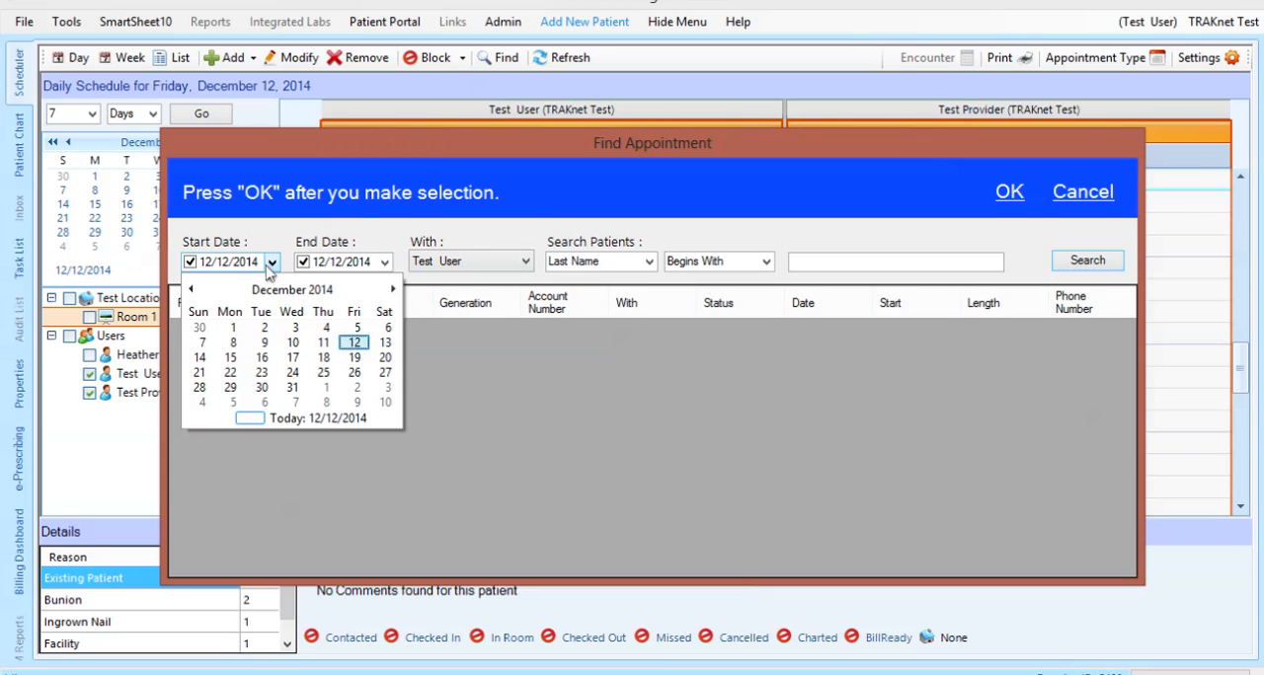
pyautogui.click(192, 290)
pyautogui.click(192, 289)
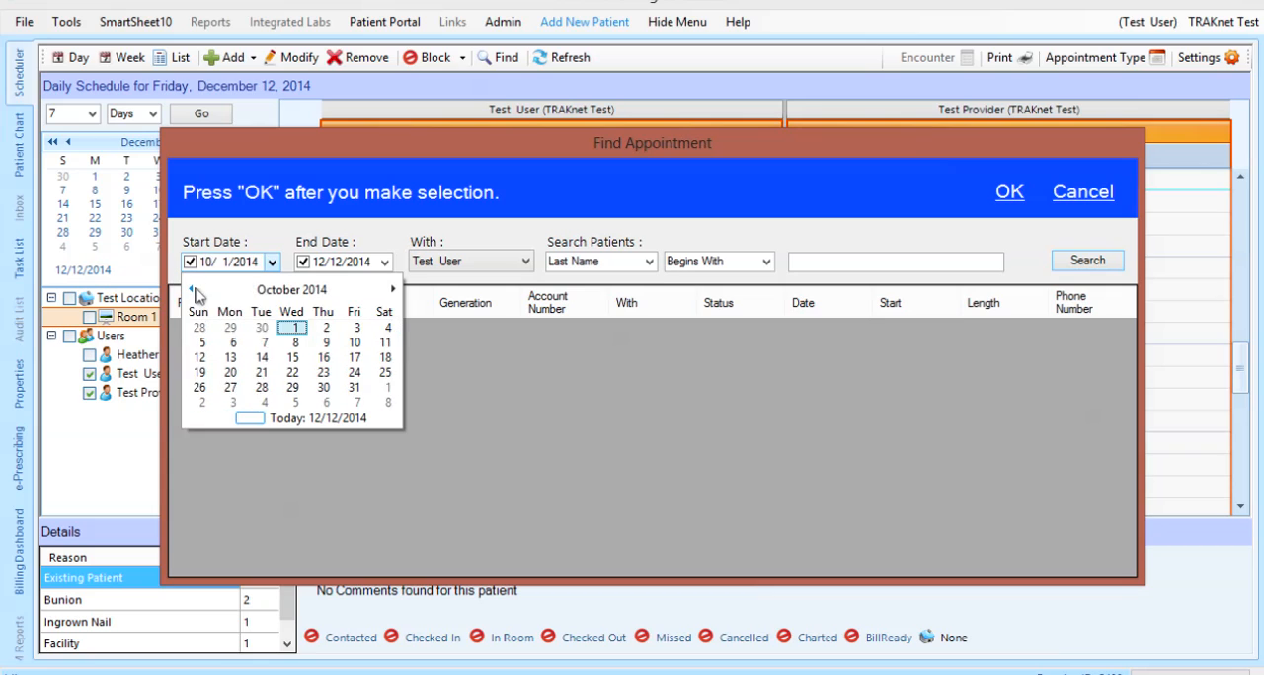
pyautogui.click(193, 289)
pyautogui.click(223, 327)
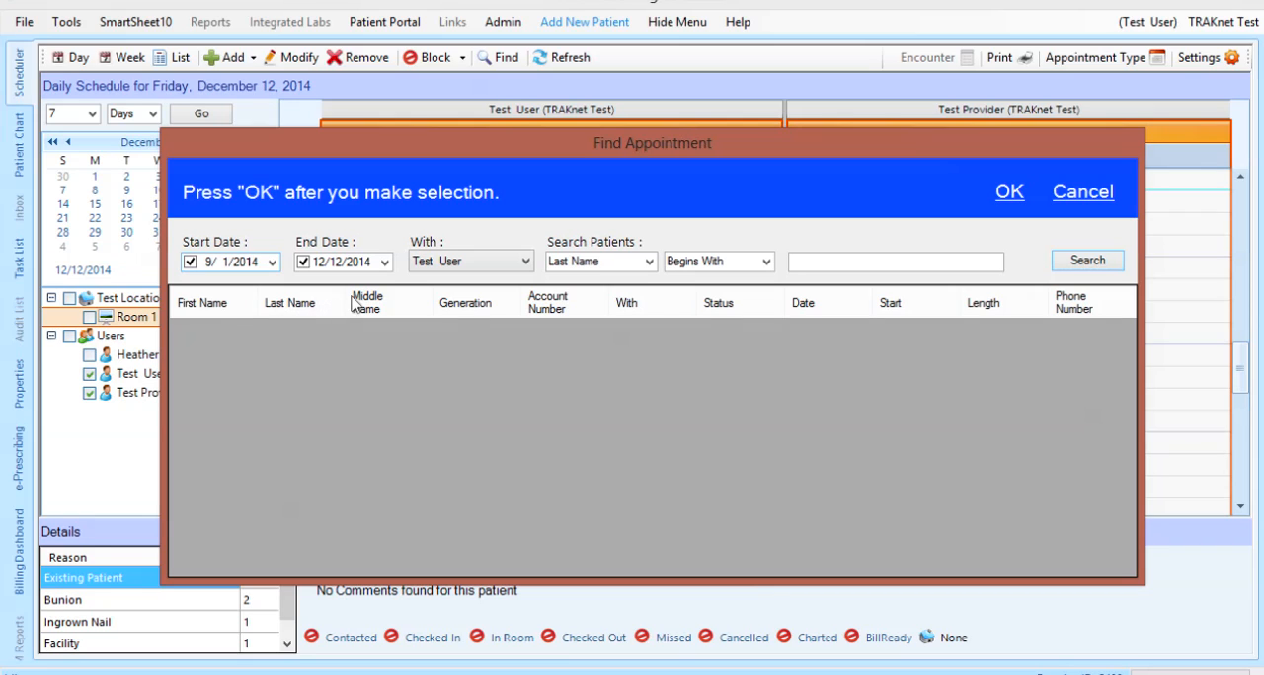
# Search Test User's appointments by the first three letters of the patient's first name and go to the found 12:00PM appointment
pyautogui.click(506, 264)
pyautogui.click(508, 265)
pyautogui.click(804, 257)
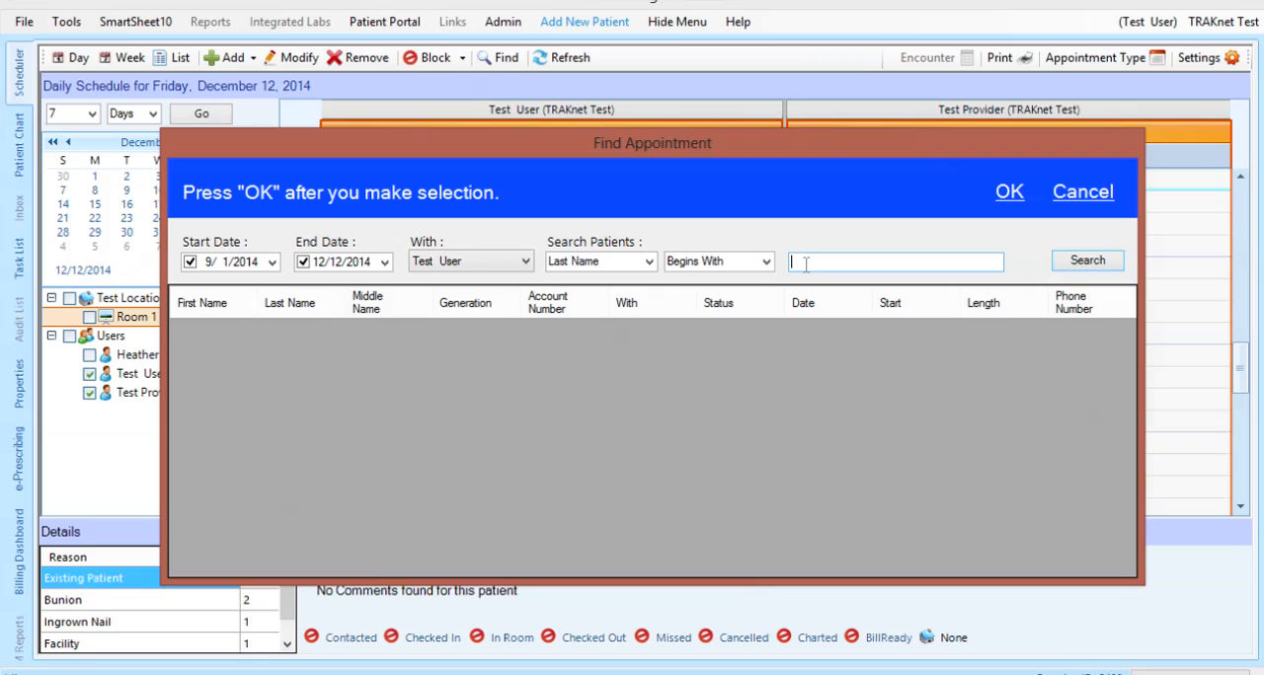
pyautogui.write('ken')
pyautogui.click(653, 262)
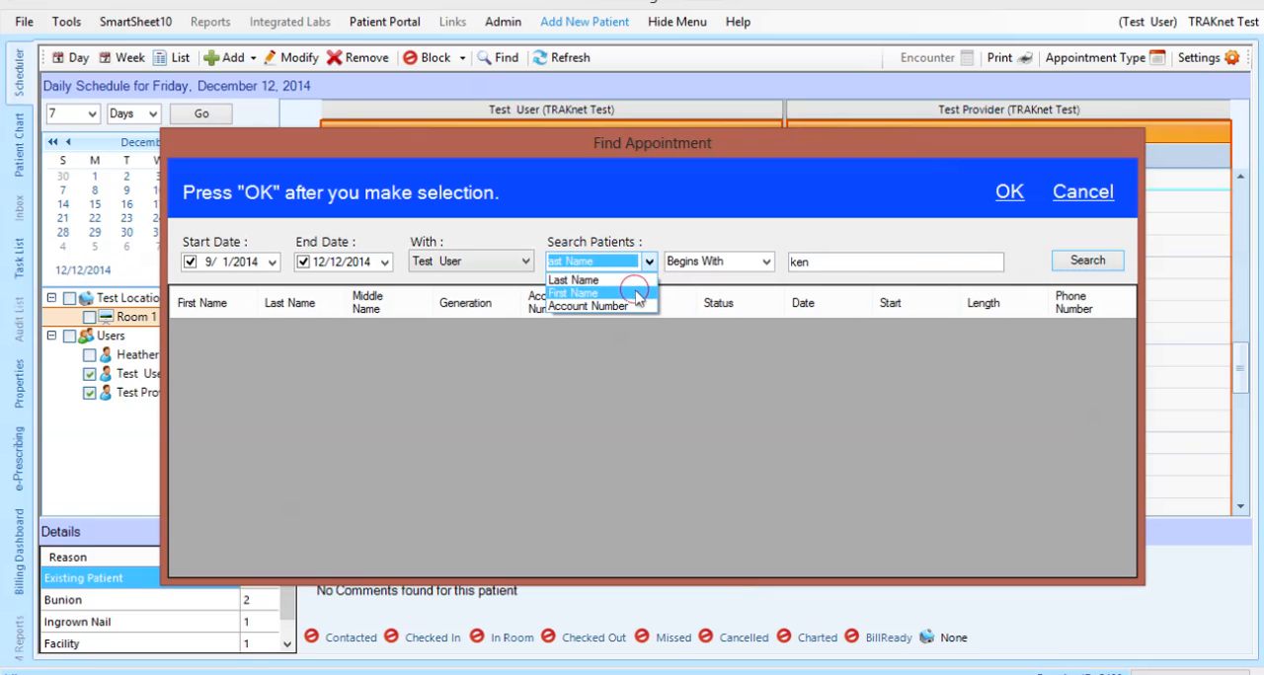
pyautogui.click(612, 276)
pyautogui.click(805, 269)
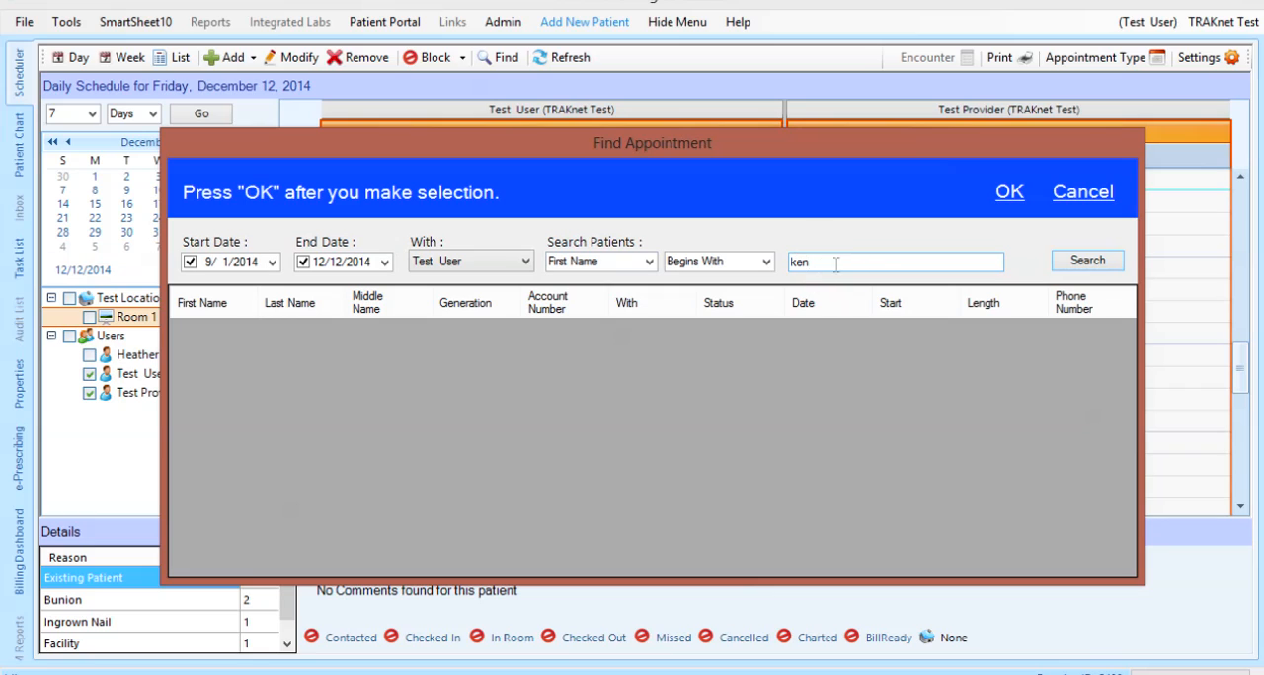
pyautogui.click(1086, 261)
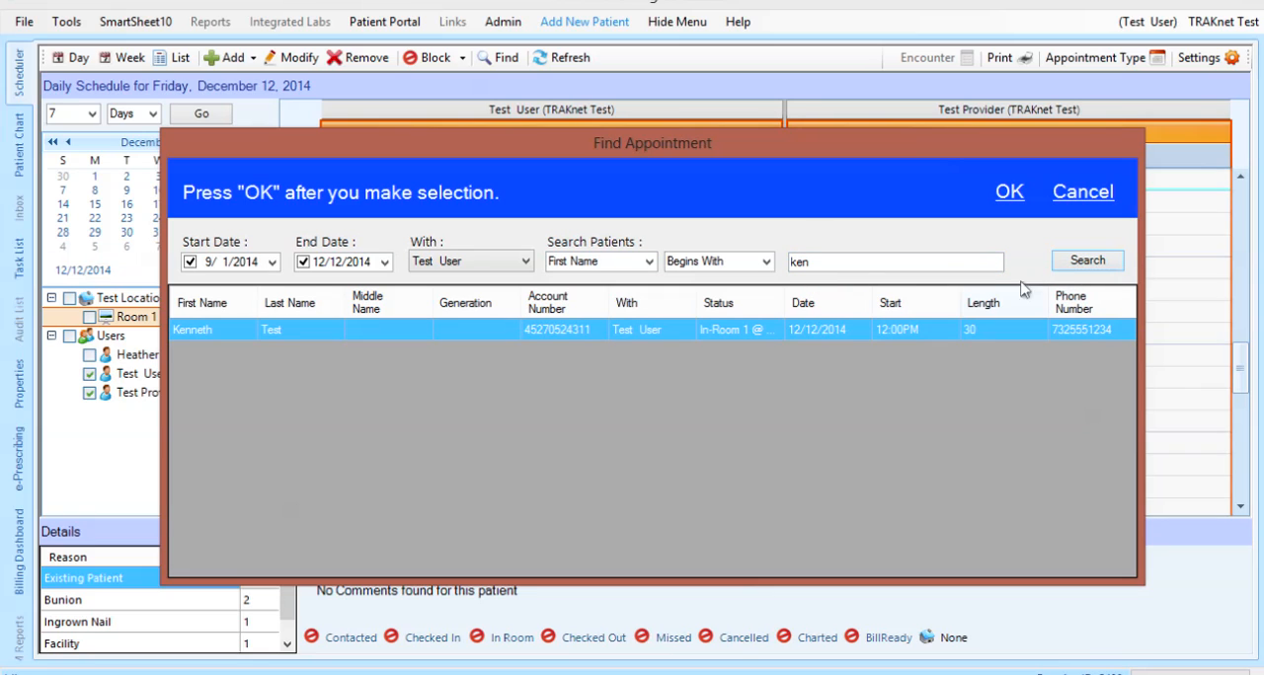
pyautogui.click(831, 331)
pyautogui.doubleClick(832, 332)
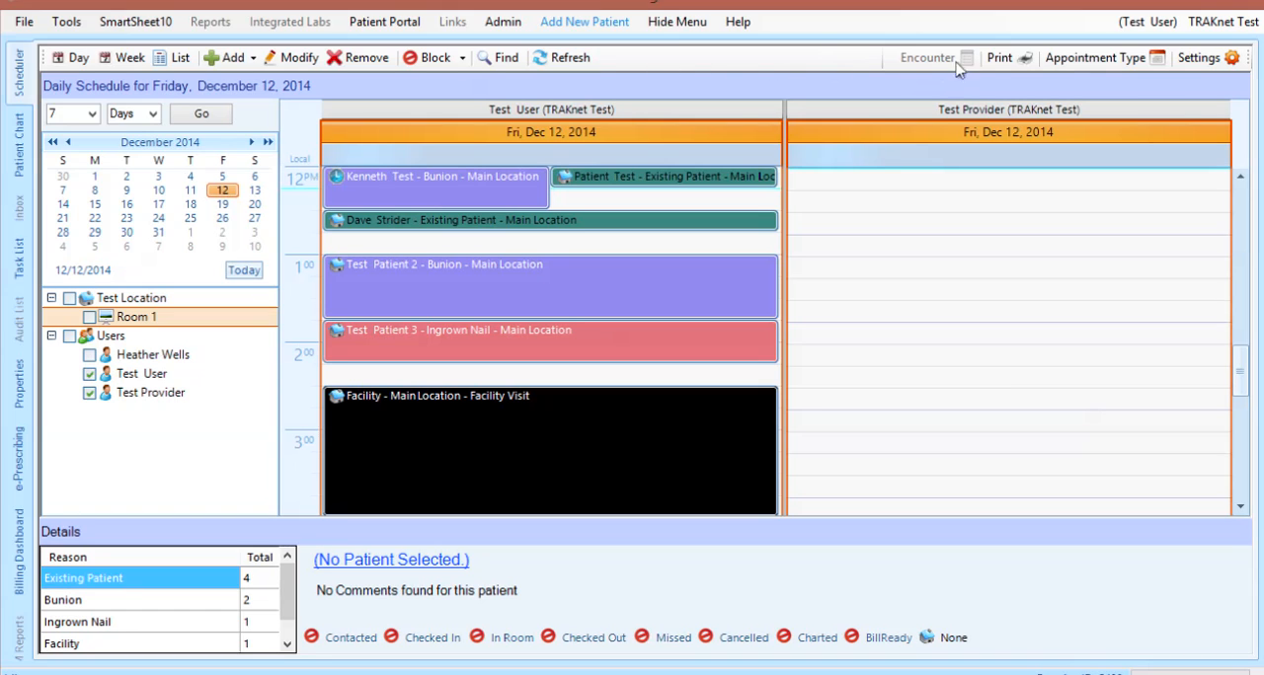
# Review the Bunion appointment type's settings, save them as they are, and view its delete confirmation without deleting it
pyautogui.click(1128, 68)
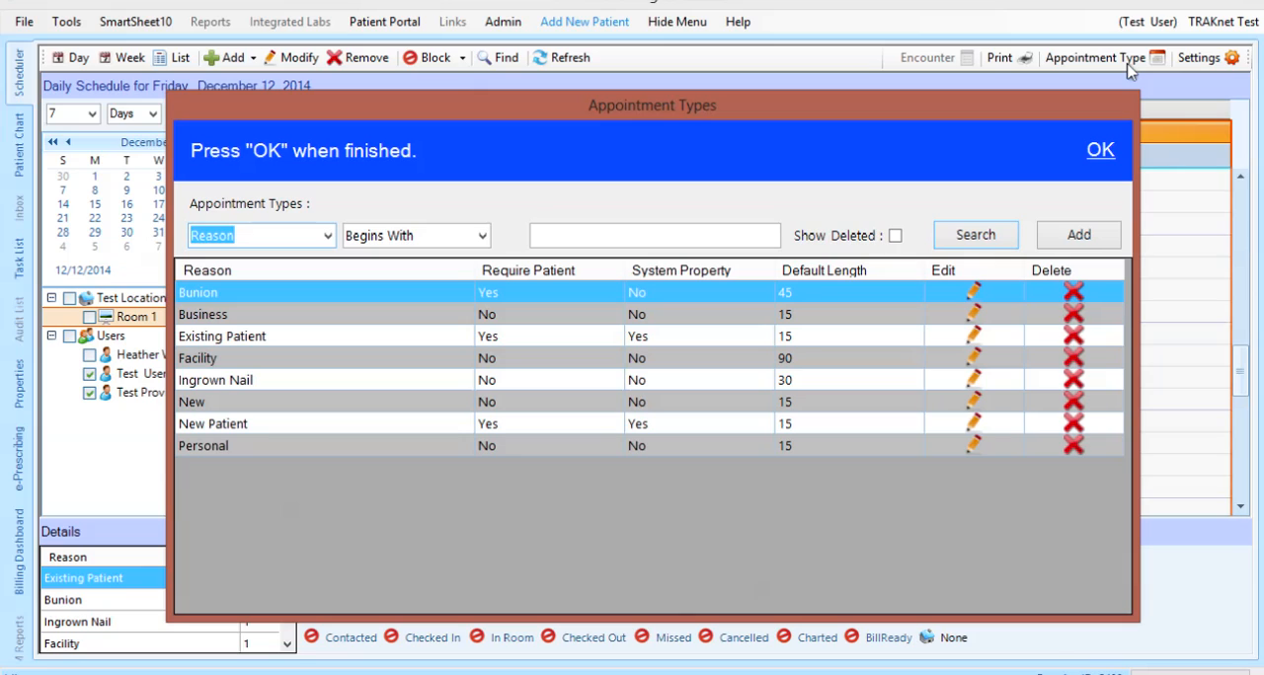
pyautogui.click(974, 298)
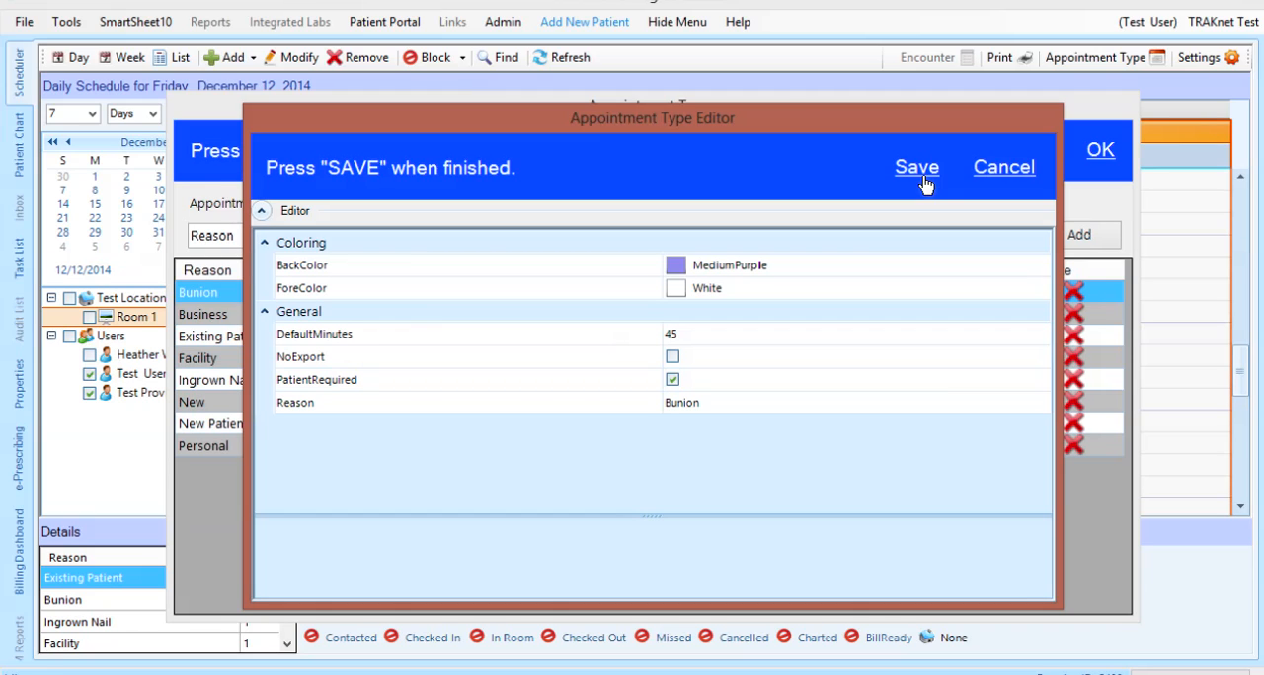
pyautogui.click(920, 176)
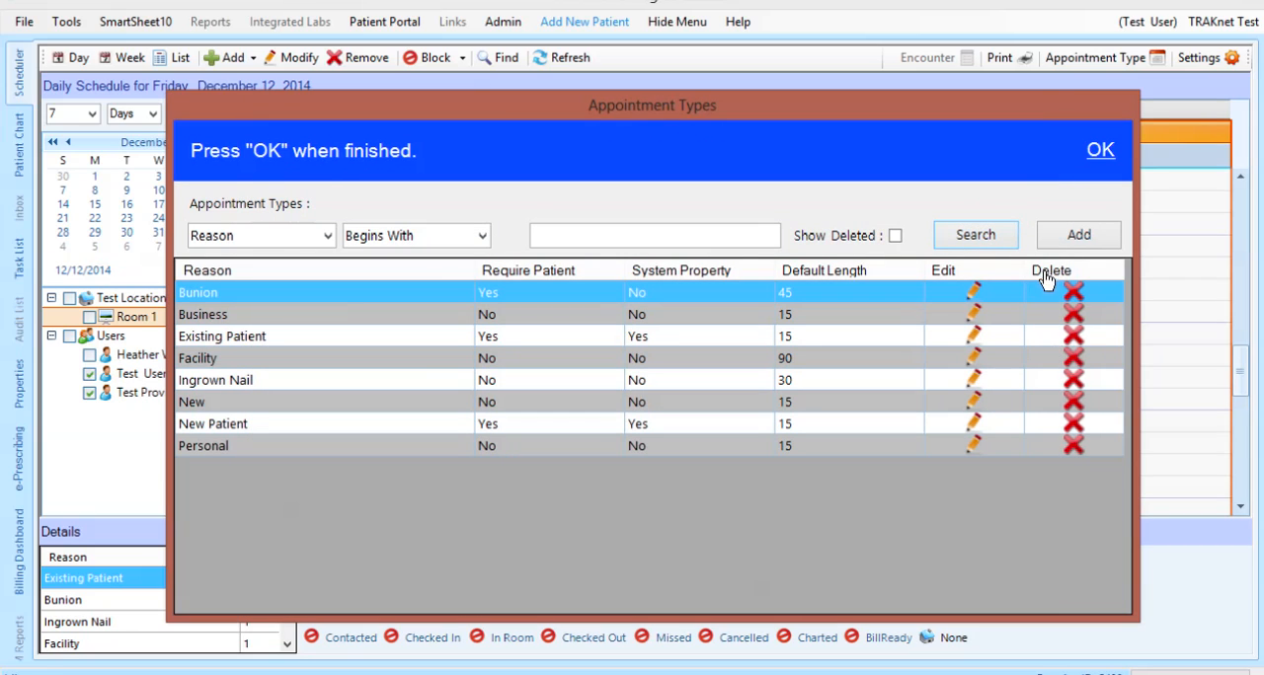
pyautogui.click(1072, 297)
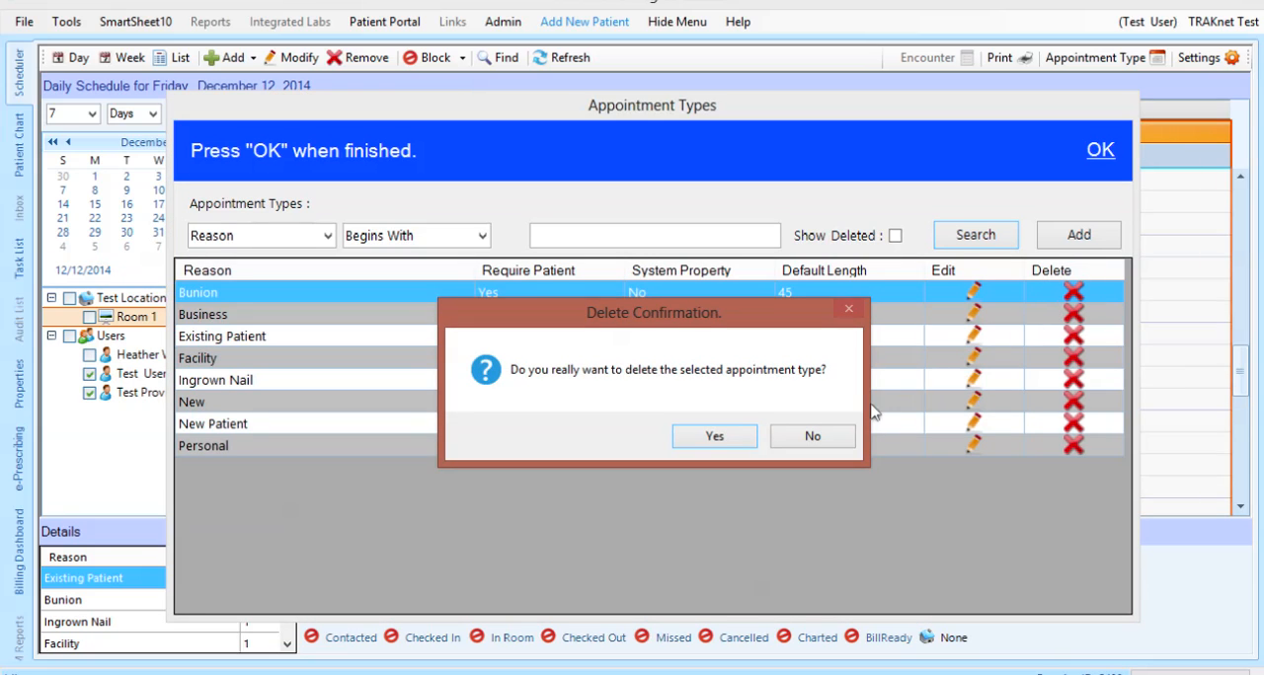
pyautogui.click(824, 438)
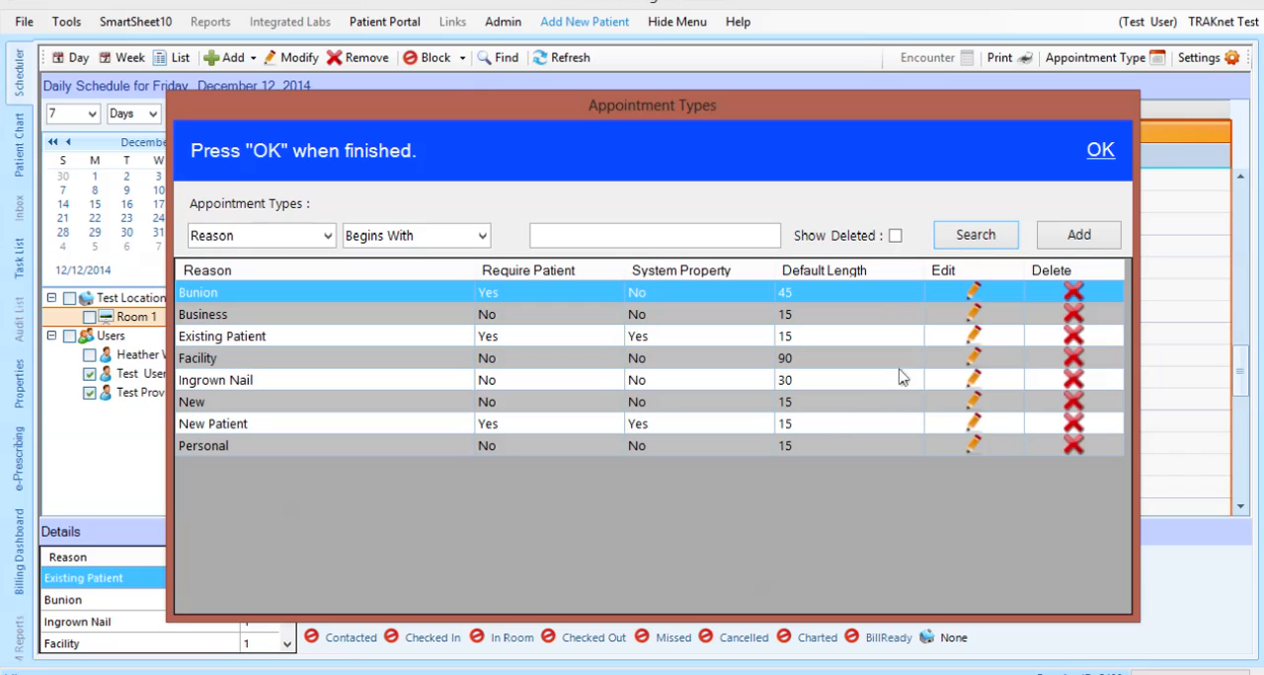
# Start a new appointment type, review its back and font color options, and set its default length to 30 minutes
pyautogui.click(1054, 239)
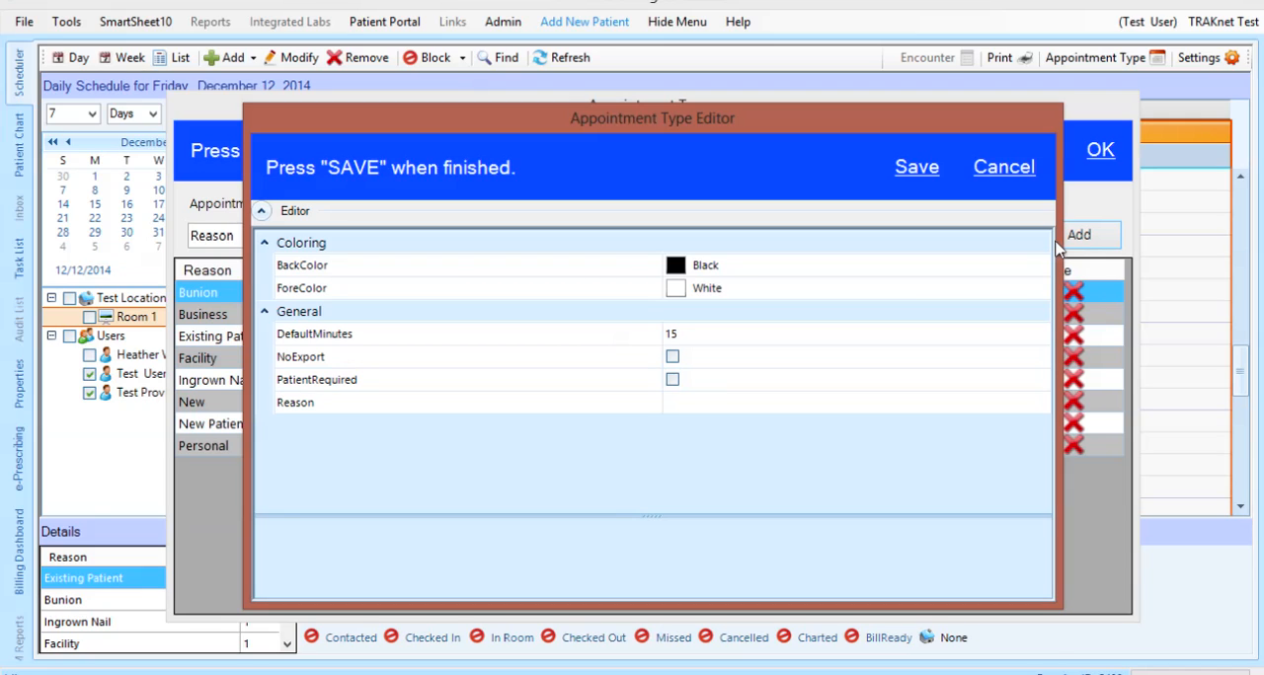
pyautogui.click(1007, 269)
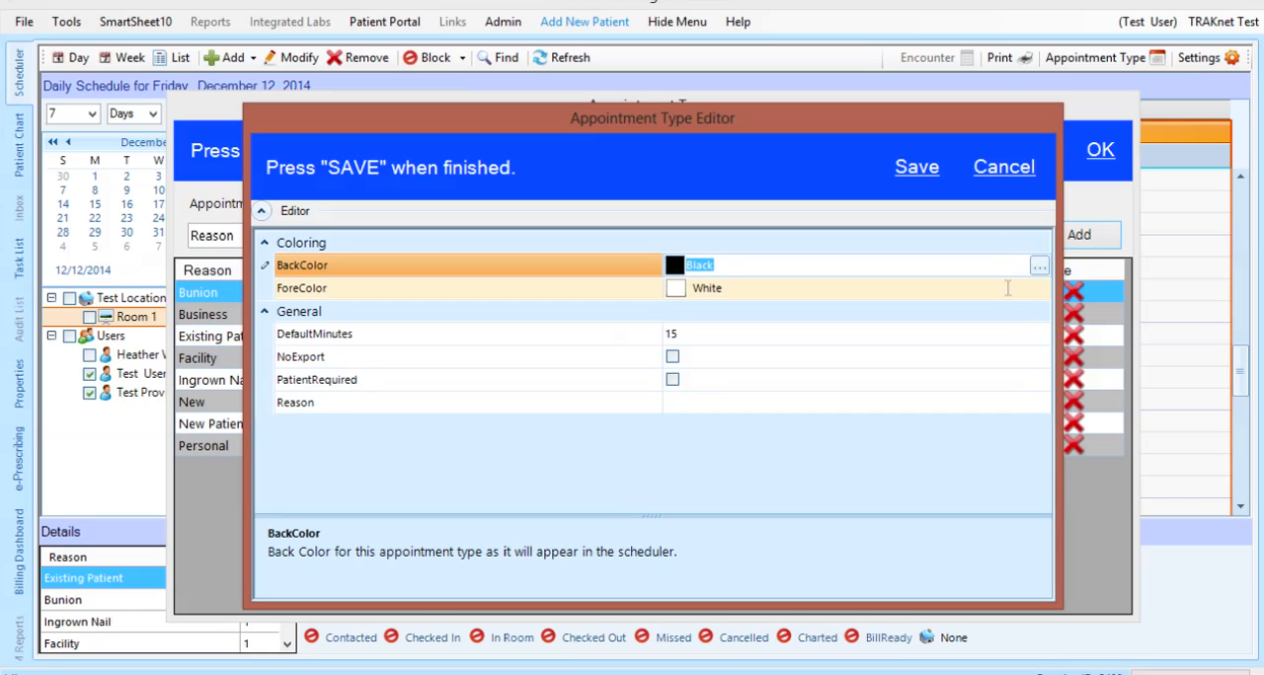
pyautogui.click(1008, 295)
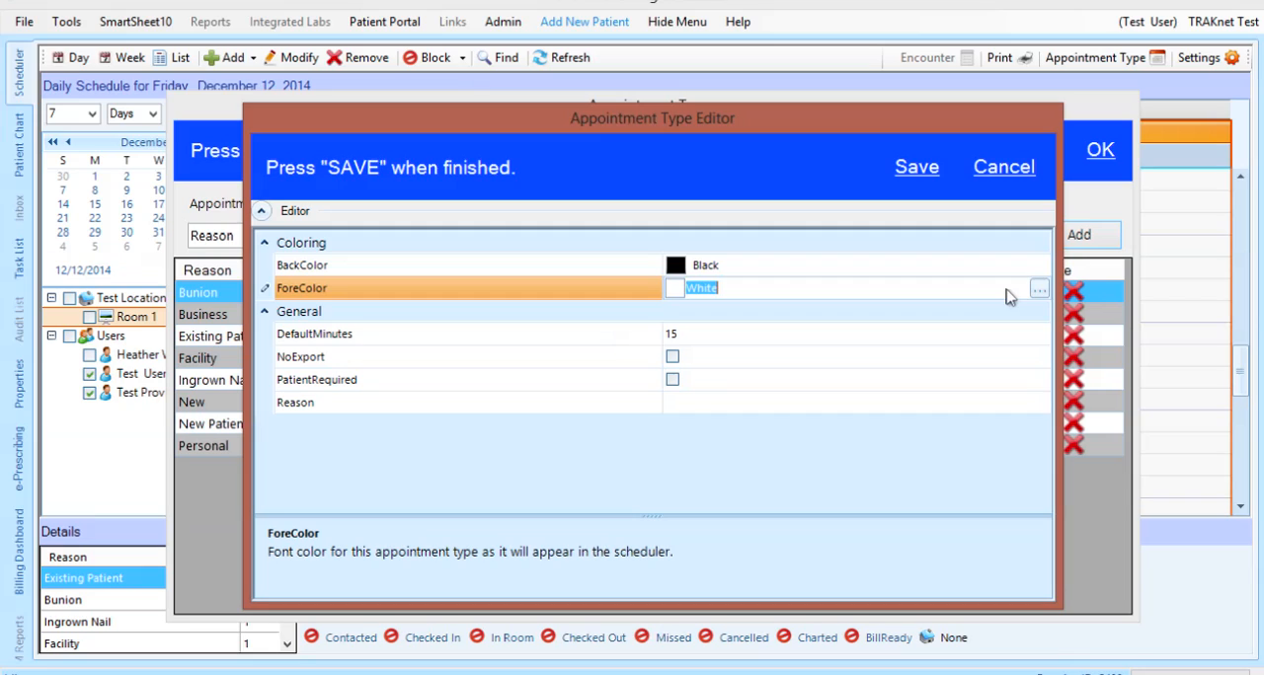
pyautogui.click(983, 340)
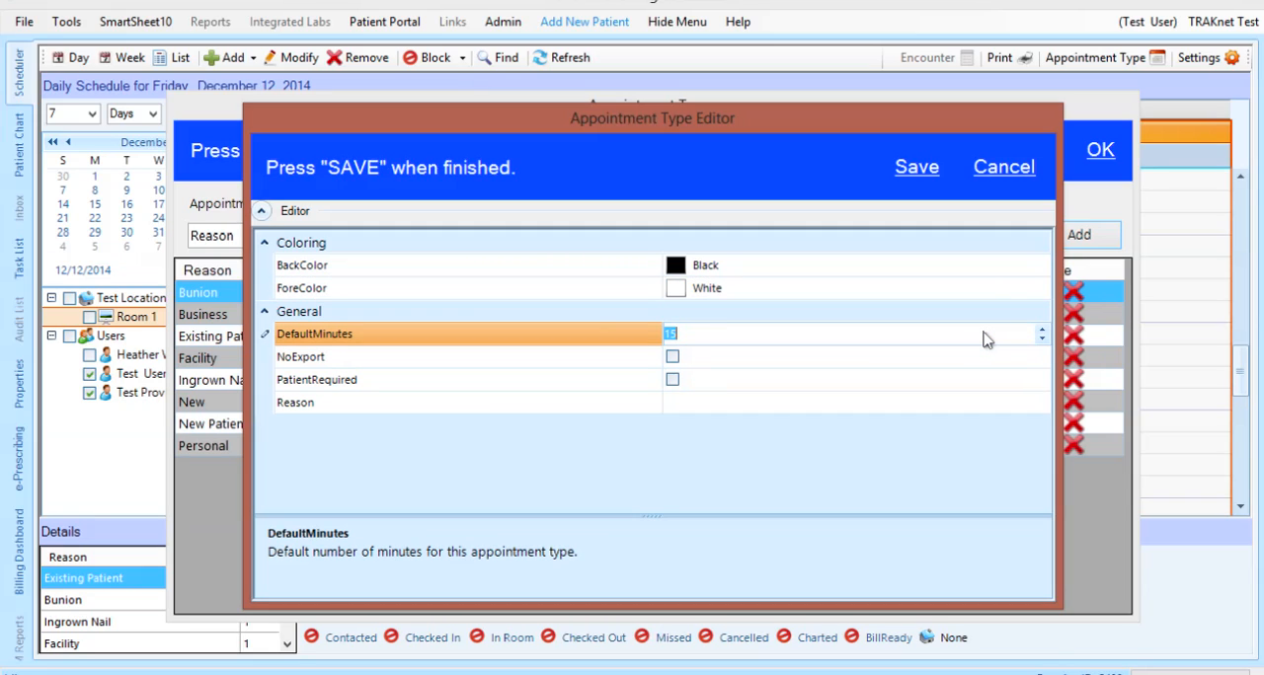
pyautogui.write('30')
# Make a patient required for the new appointment type, enter "Visit" as its reason, and save it, returning to the schedule
pyautogui.click(950, 361)
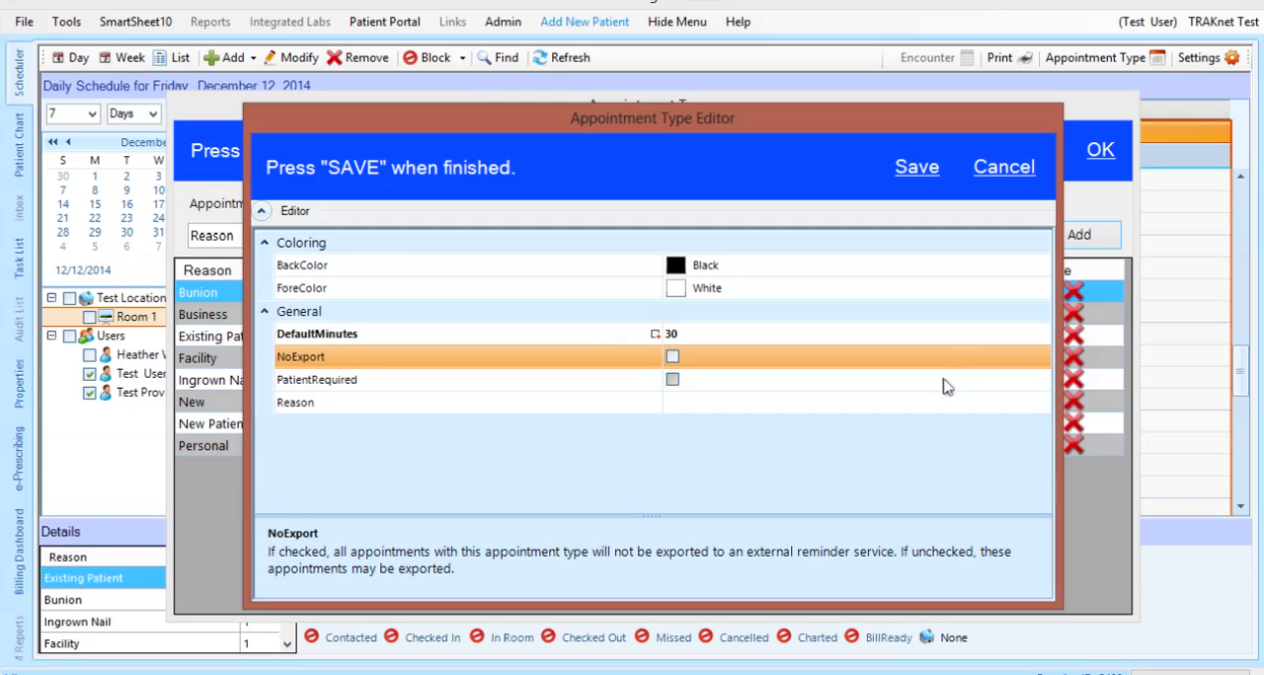
pyautogui.click(943, 388)
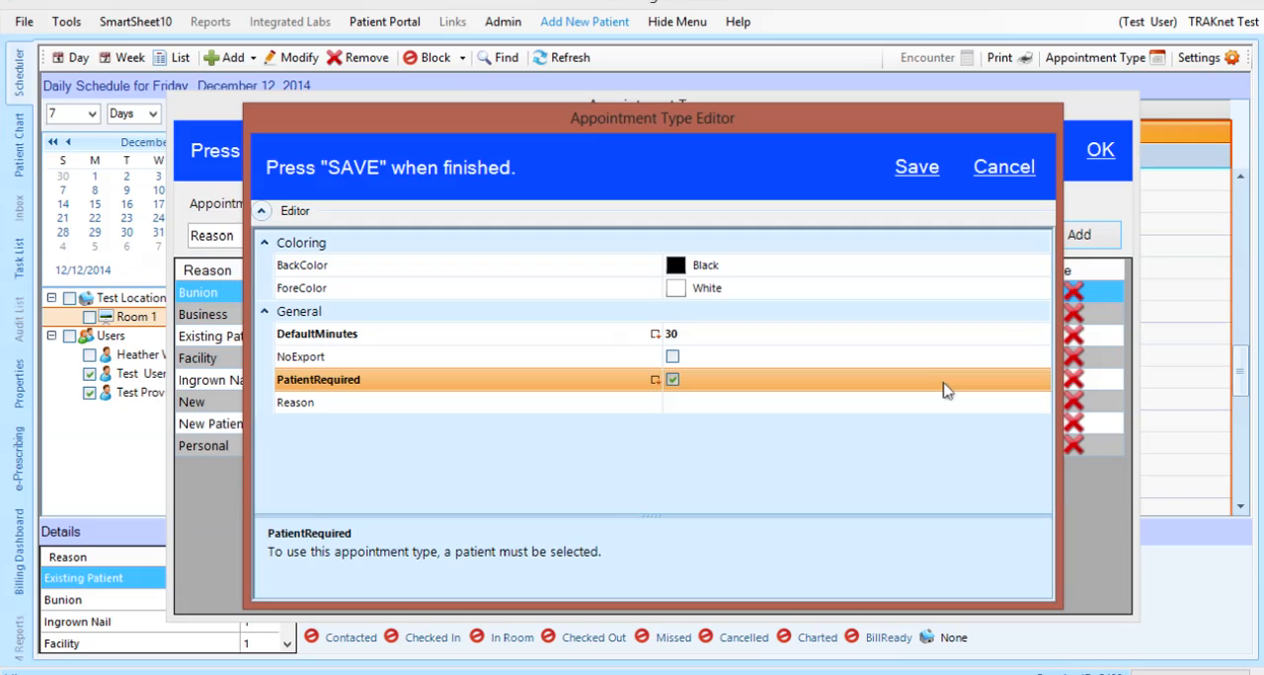
pyautogui.click(938, 411)
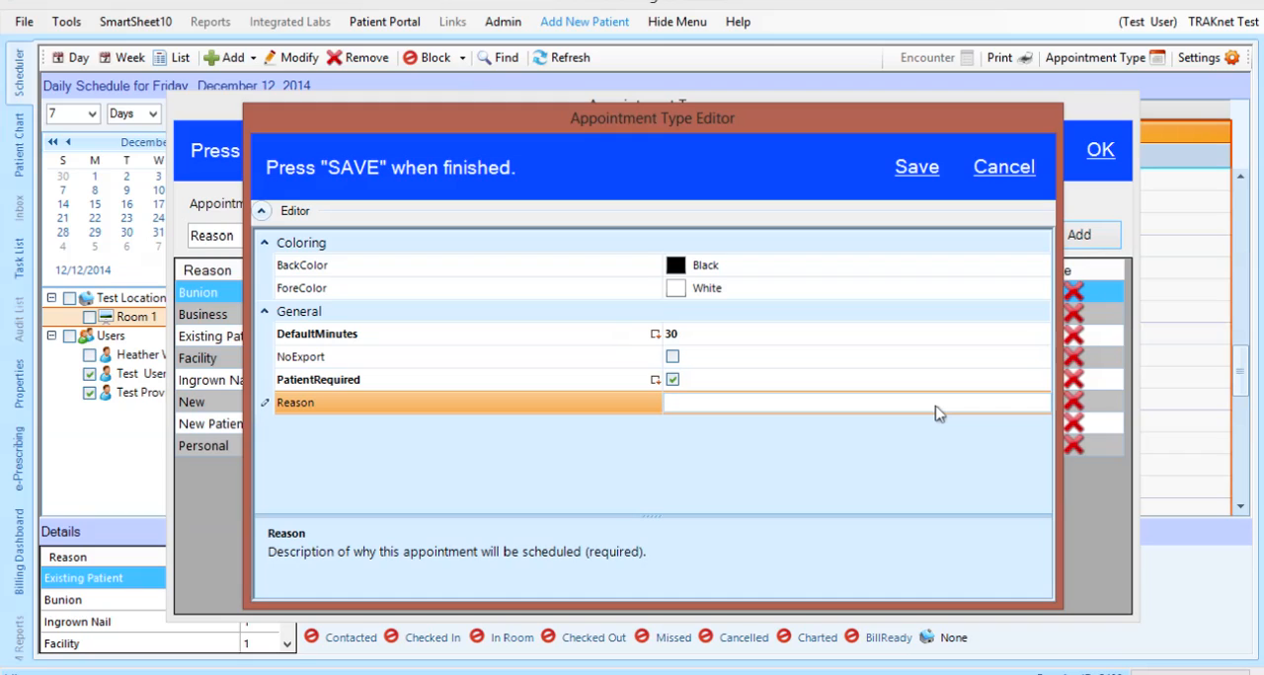
pyautogui.write('Visit')
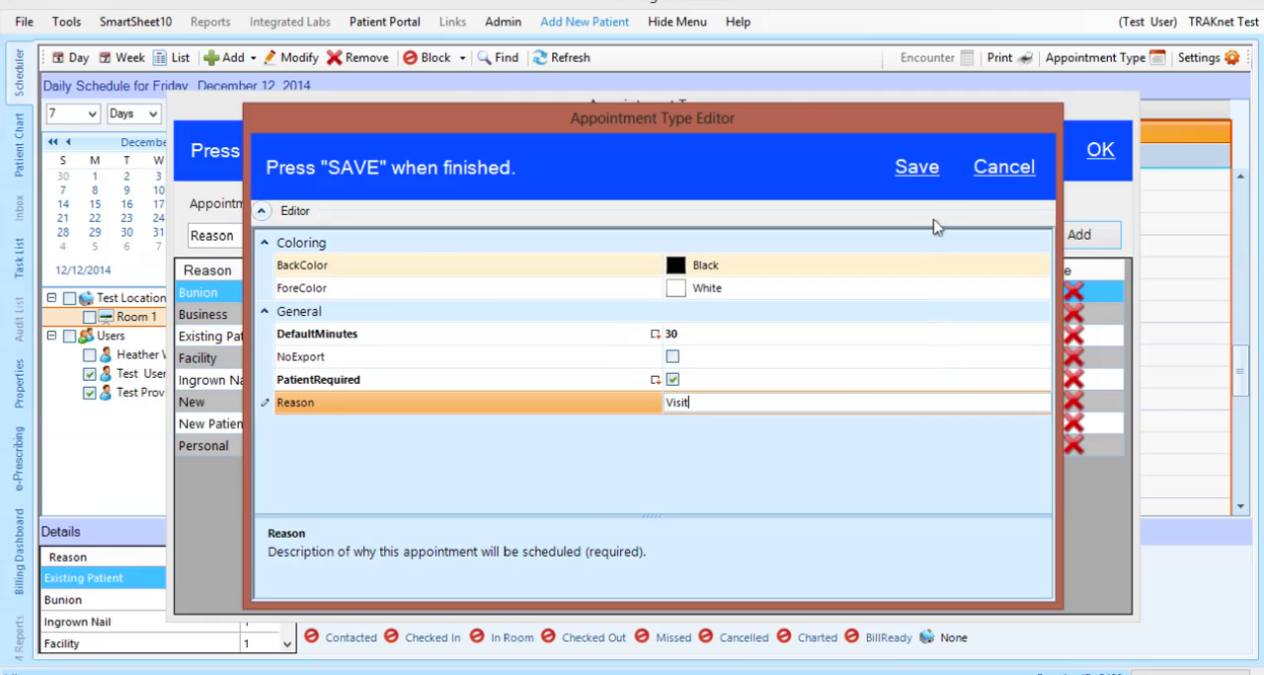
pyautogui.click(928, 173)
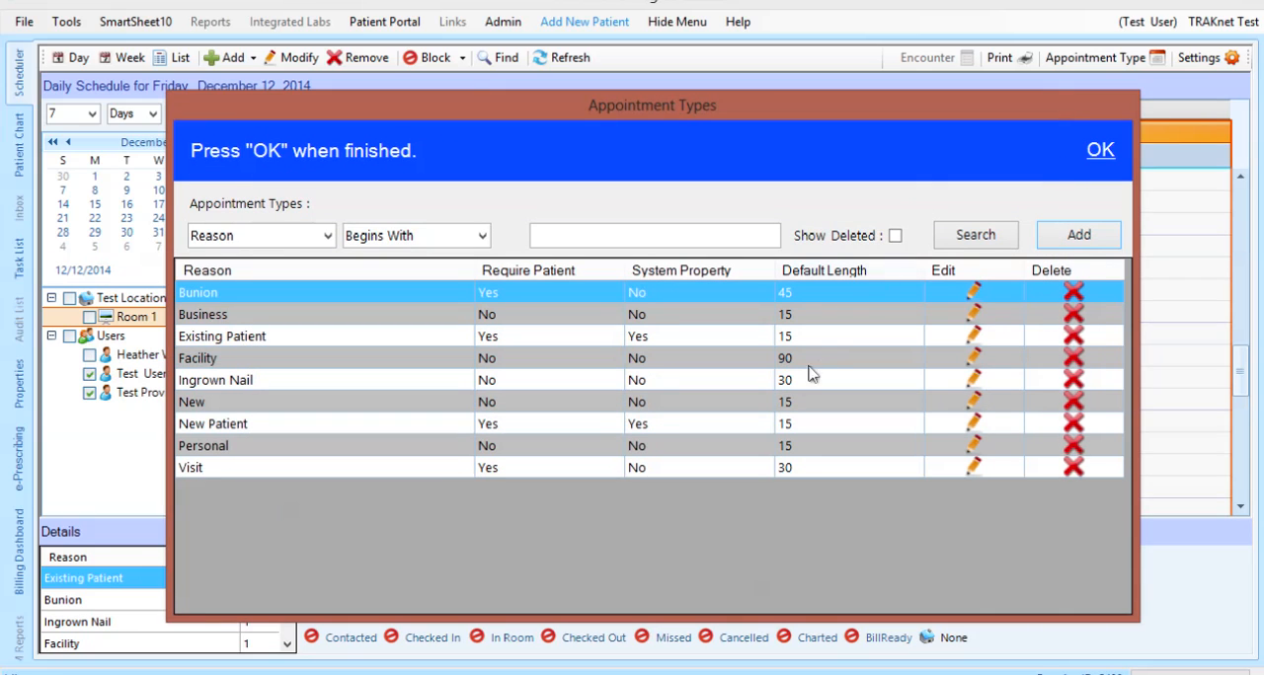
pyautogui.click(748, 466)
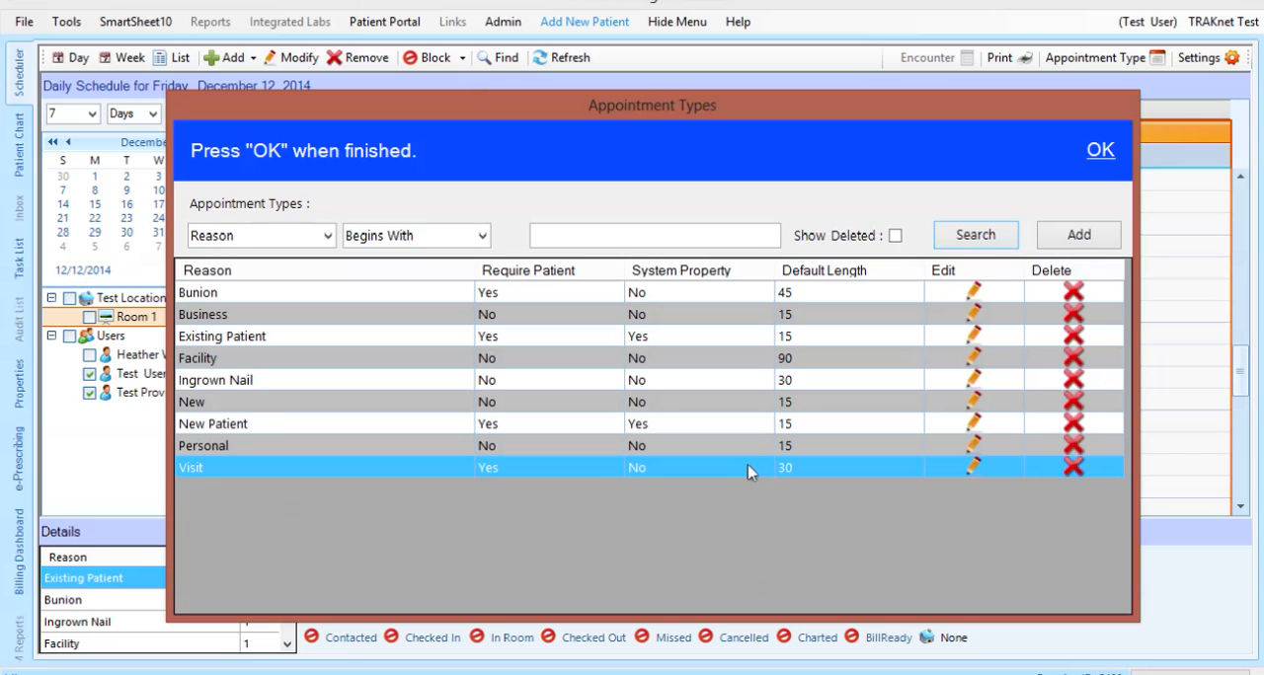
pyautogui.click(1100, 151)
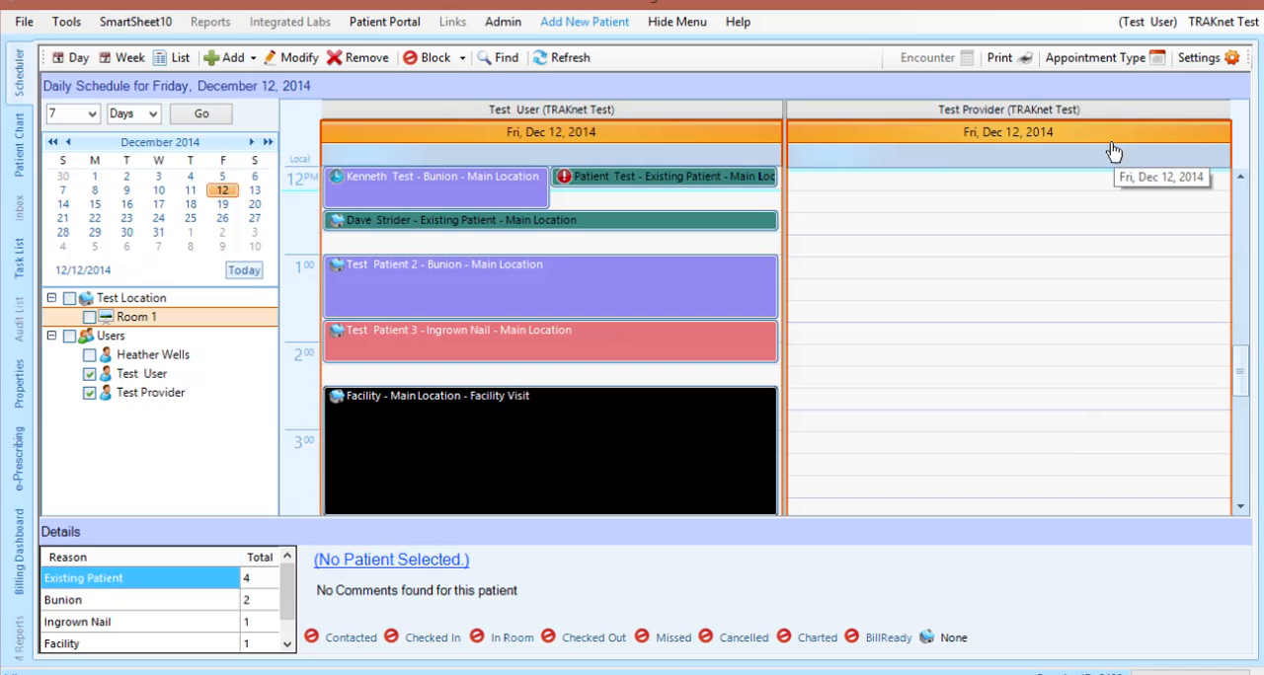